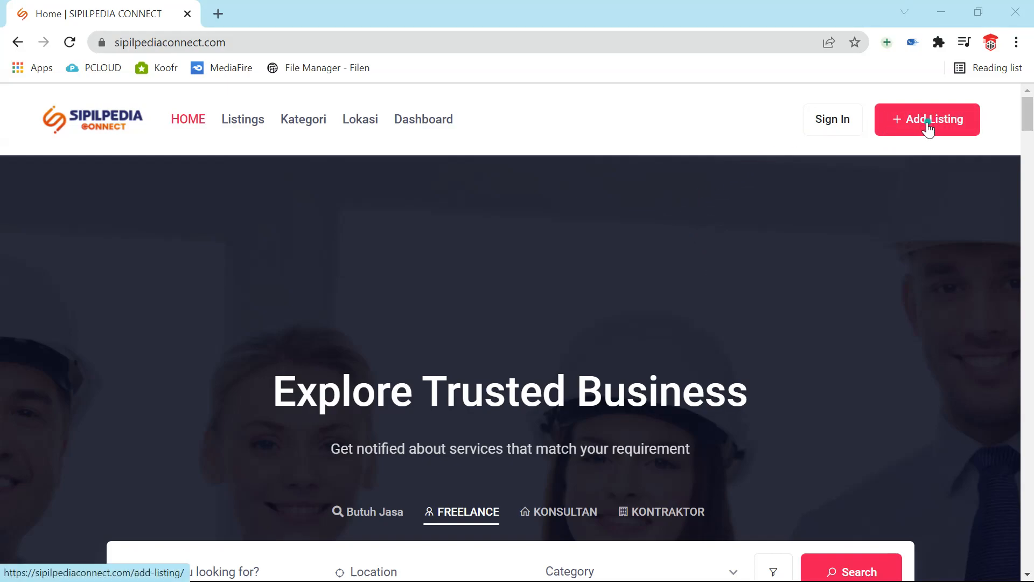
# - Log in with the saved username from autofill and the account password
pyautogui.click(839, 119)
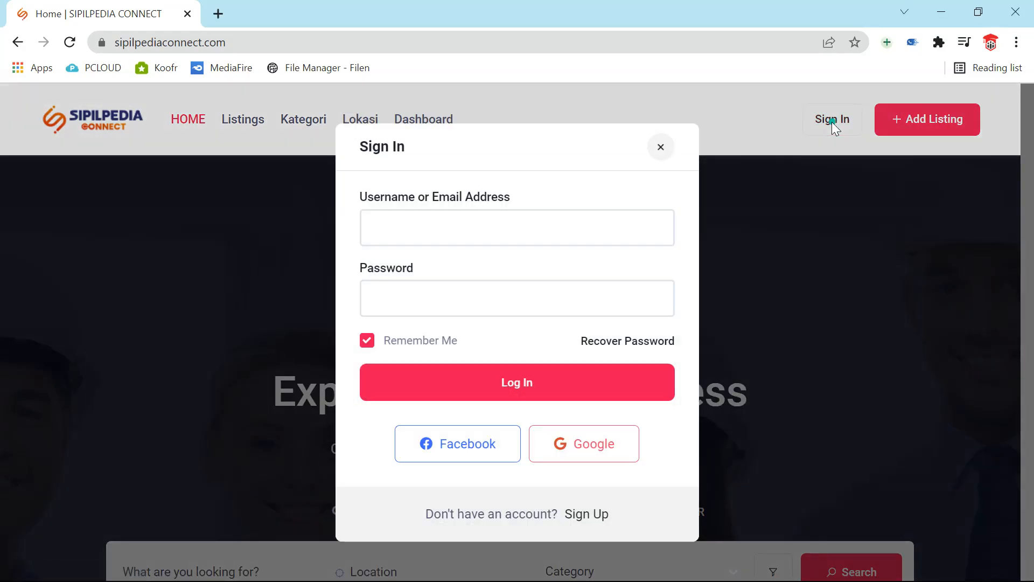
pyautogui.click(566, 225)
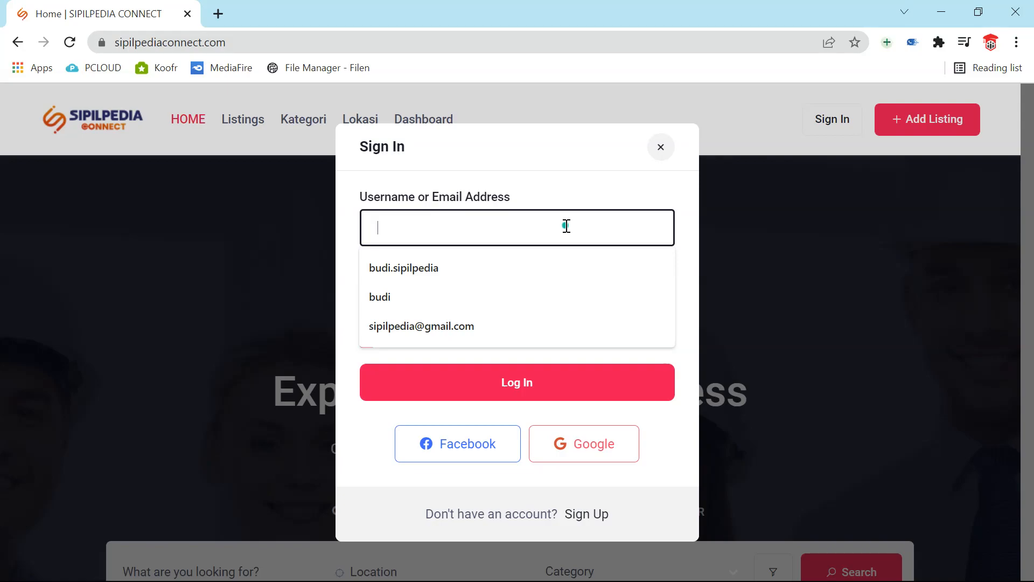
pyautogui.click(505, 260)
pyautogui.click(485, 297)
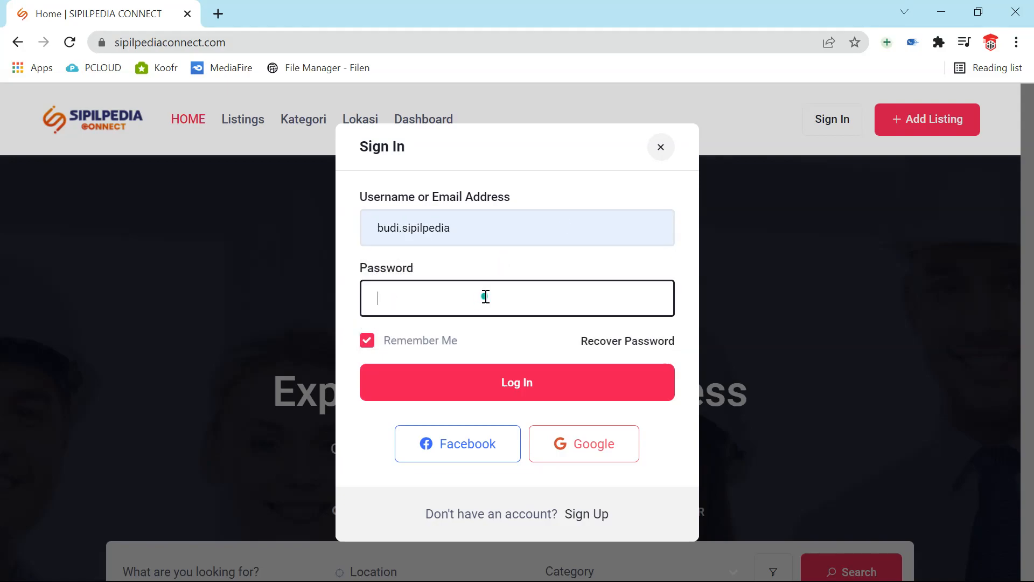
pyautogui.write('••••••')
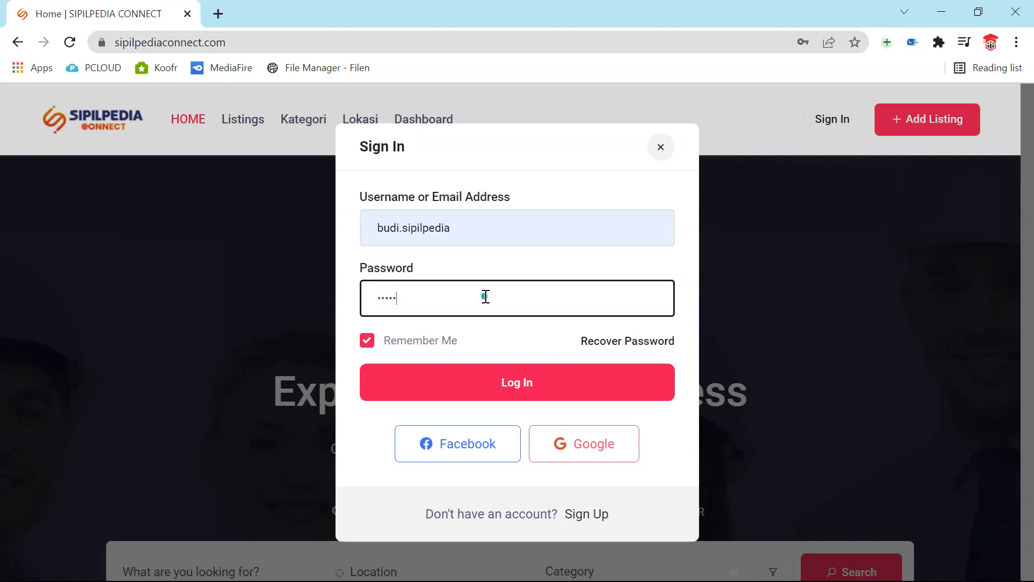
pyautogui.write('••••')
pyautogui.click(480, 390)
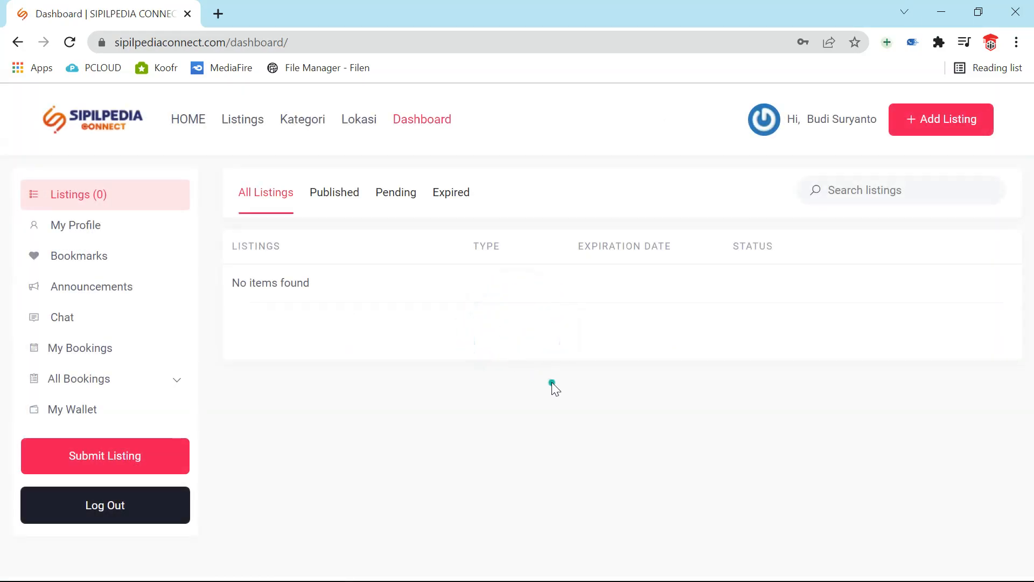
# - Go to Submit Listing to reach the Choose Listing Type page
pyautogui.click(94, 467)
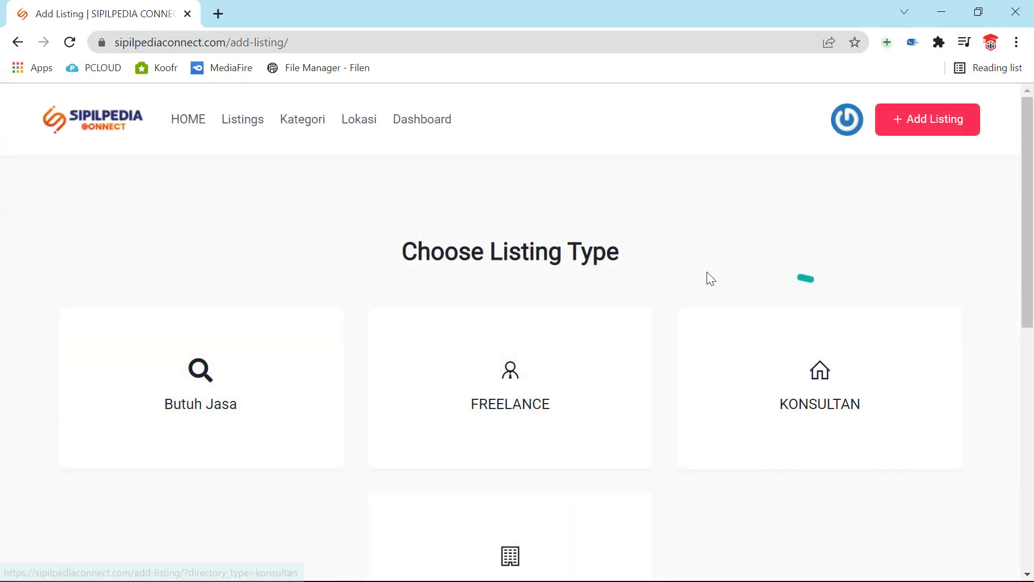
pyautogui.scroll(-2, 684, 358)
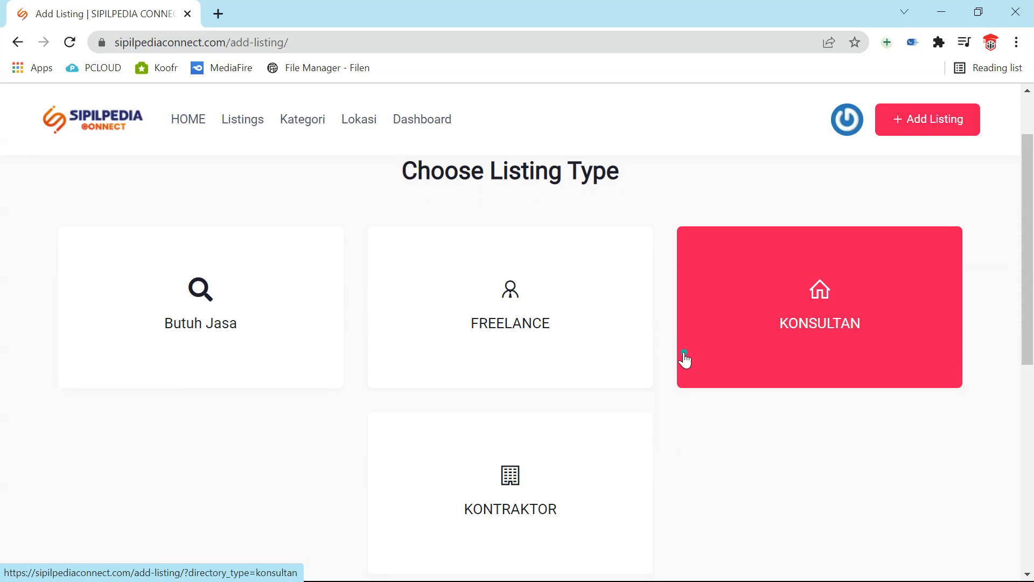
# - Pick the FREELANCE listing type and enter the title 'Jasa Perhitungan Struktur'
pyautogui.click(568, 293)
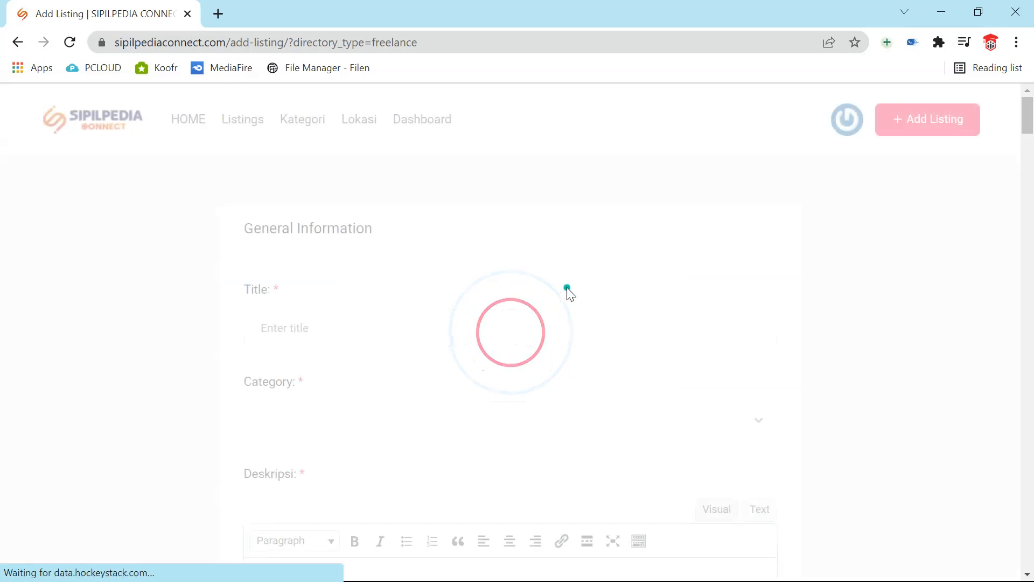
pyautogui.scroll(-1, 569, 293)
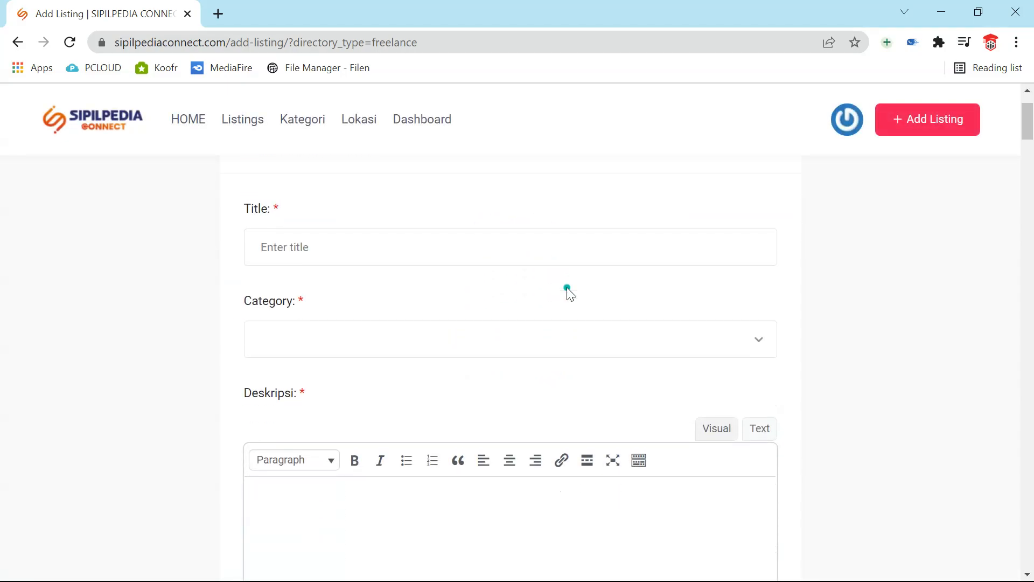
pyautogui.scroll(1, 568, 293)
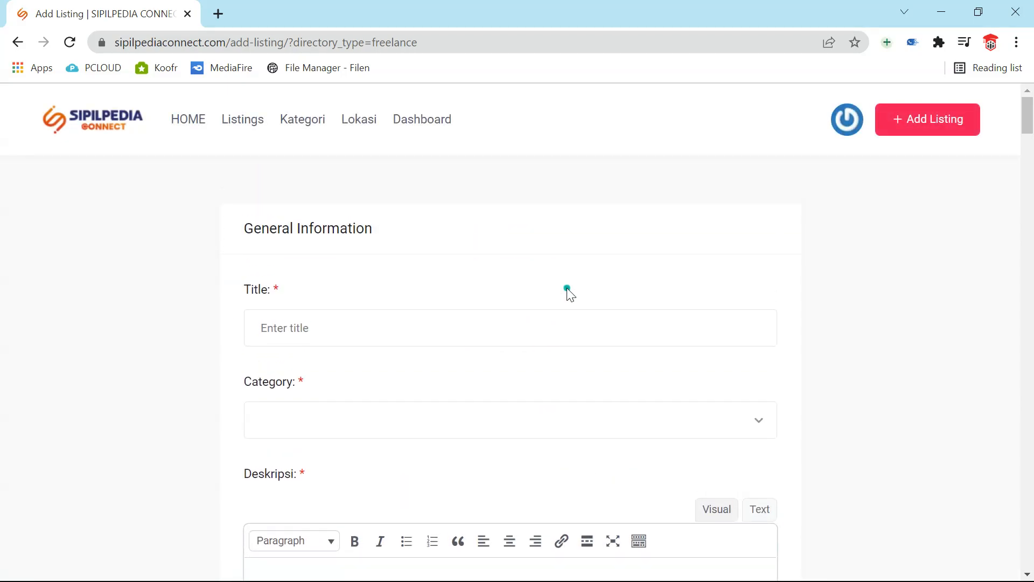
pyautogui.scroll(-5, 568, 293)
pyautogui.scroll(1, 565, 290)
pyautogui.scroll(3, 566, 290)
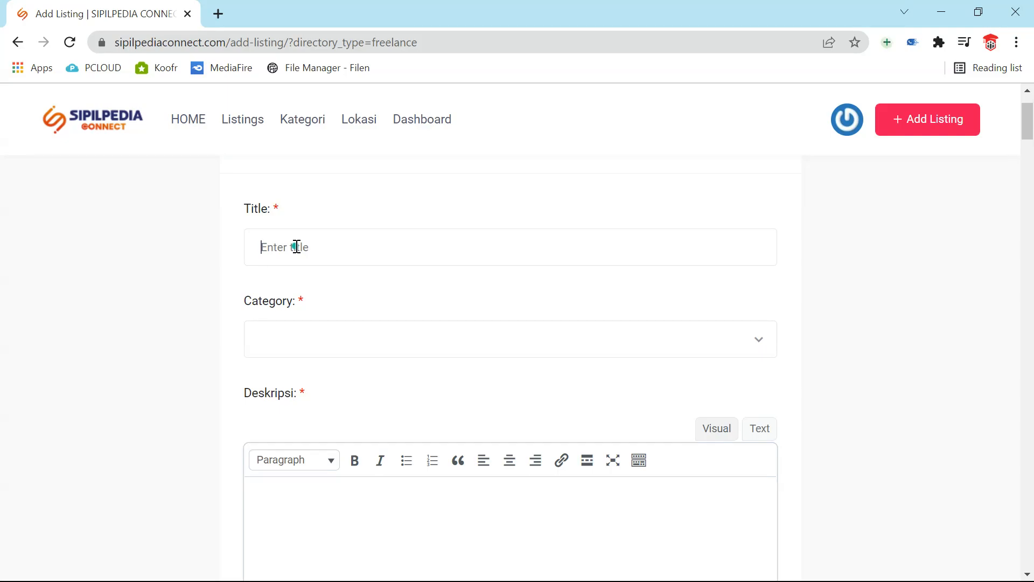
pyautogui.write('Jasa Perhitungan Struktur')
# - Search the category list for 'struktu' and add STRUKTUR
pyautogui.click(758, 349)
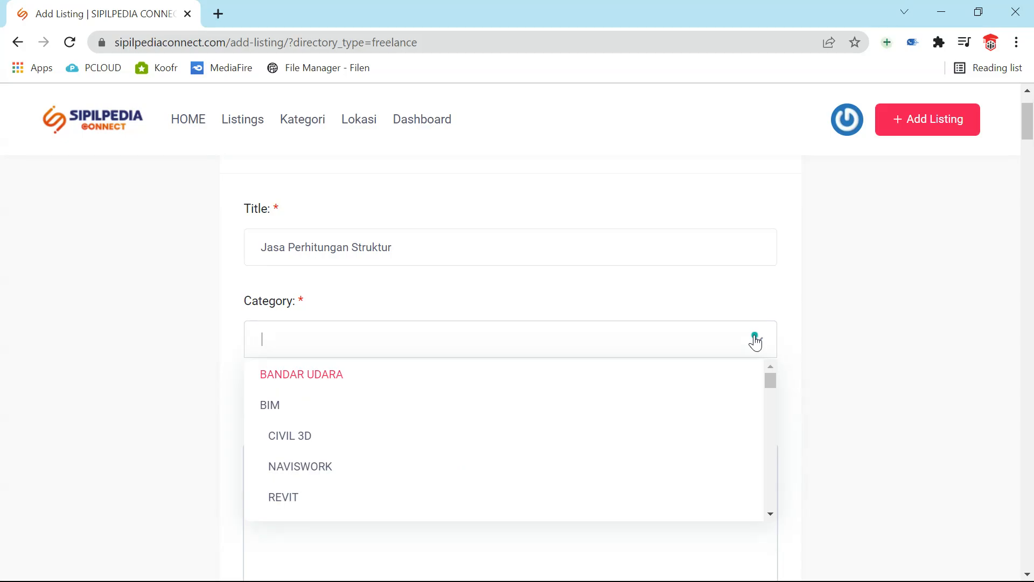
pyautogui.click(405, 344)
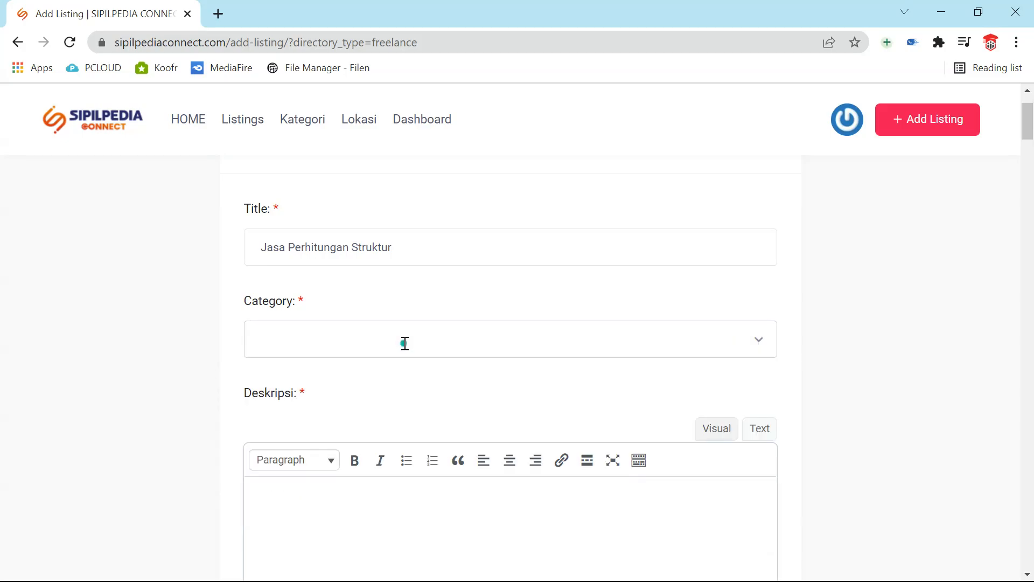
pyautogui.write('struktu')
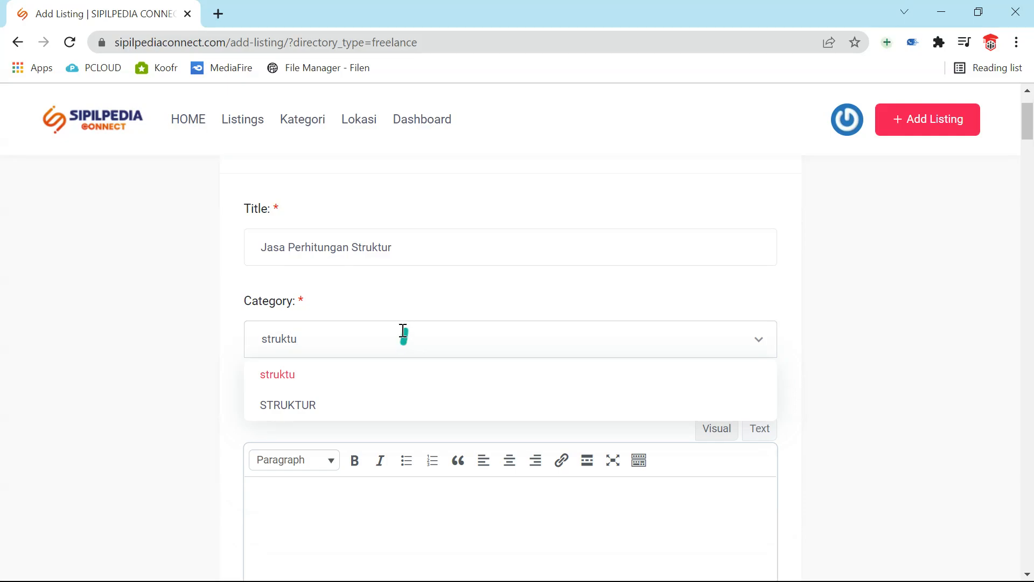
pyautogui.click(348, 411)
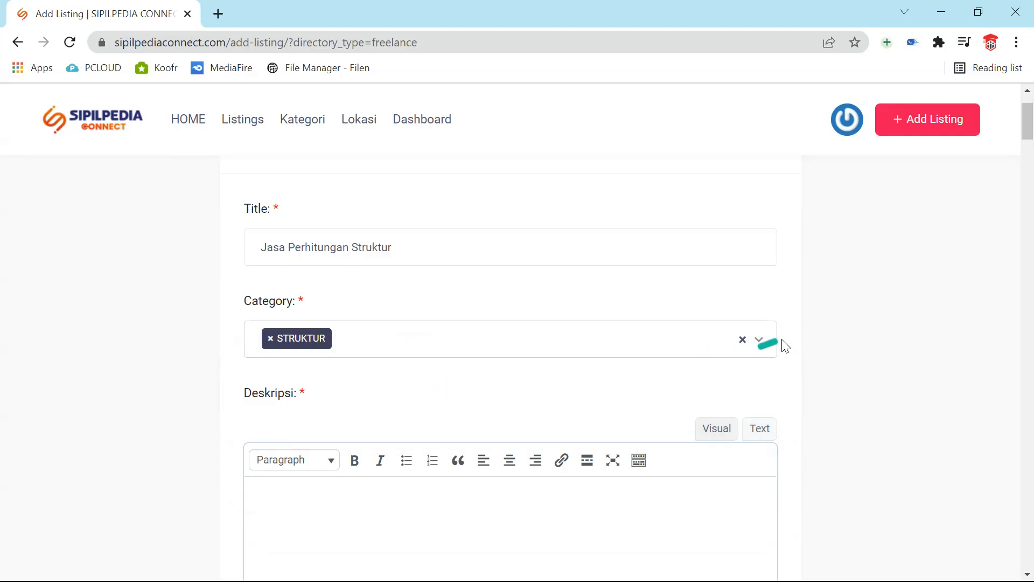
# - Add the BANGUNAN INDUSTRIAL, FORENSIC BANGUNAN and HIGHRISE categories
pyautogui.click(763, 342)
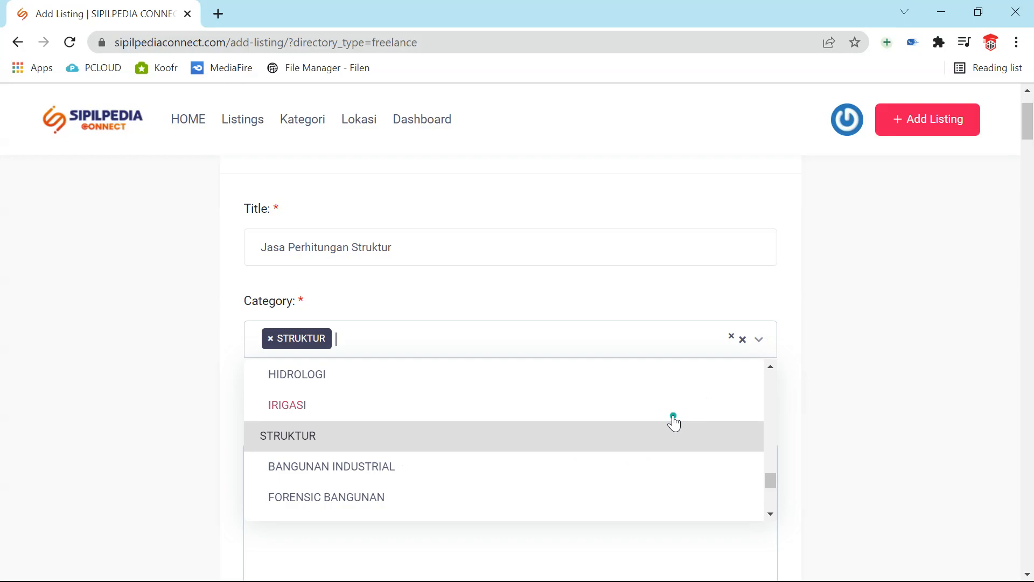
pyautogui.scroll(-3, 673, 422)
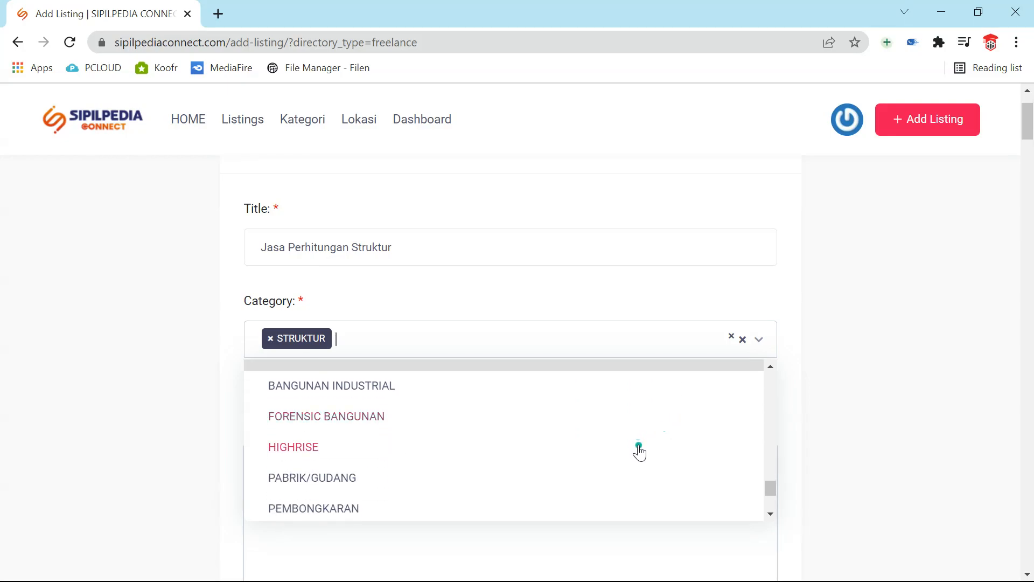
pyautogui.scroll(-2, 639, 452)
pyautogui.scroll(3, 639, 451)
pyautogui.scroll(-2, 639, 451)
pyautogui.scroll(2, 370, 452)
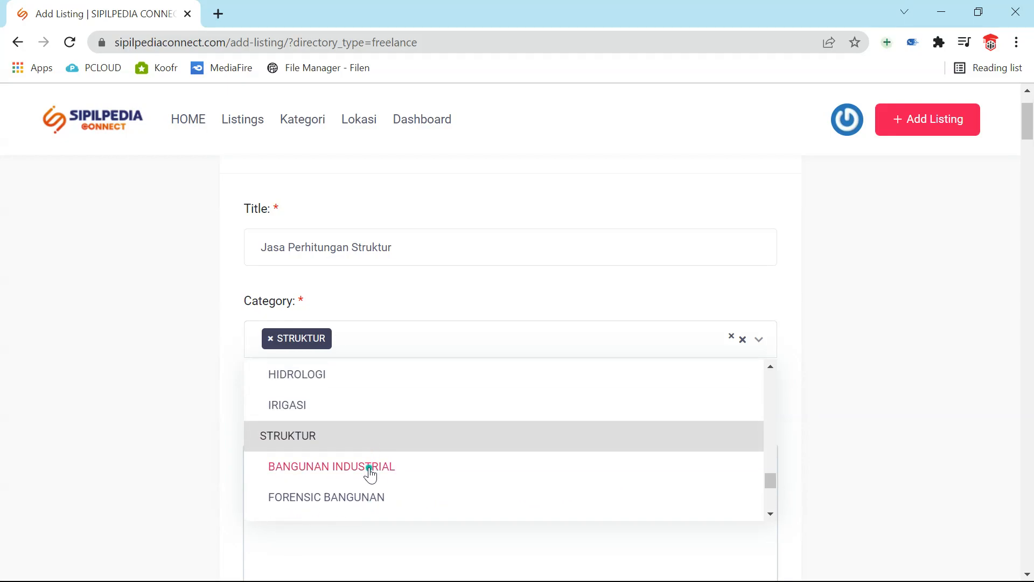
pyautogui.click(370, 468)
pyautogui.click(759, 345)
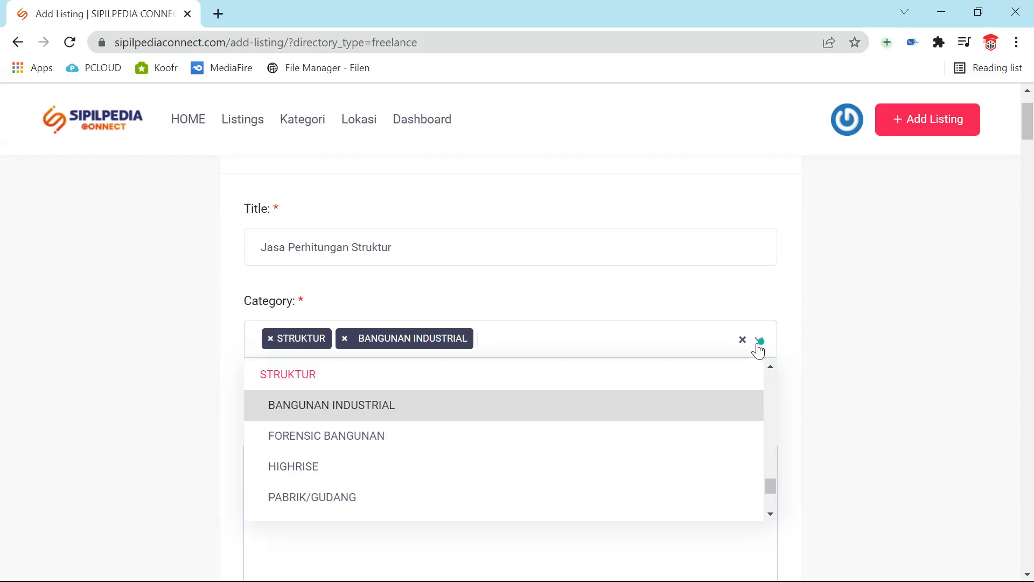
pyautogui.click(434, 443)
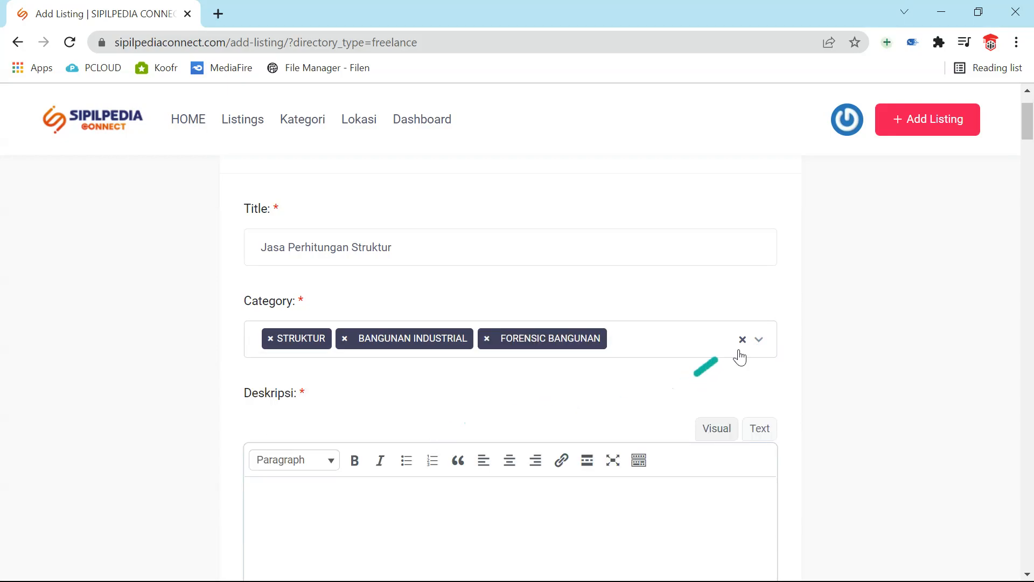
pyautogui.click(758, 345)
pyautogui.scroll(-3, 568, 466)
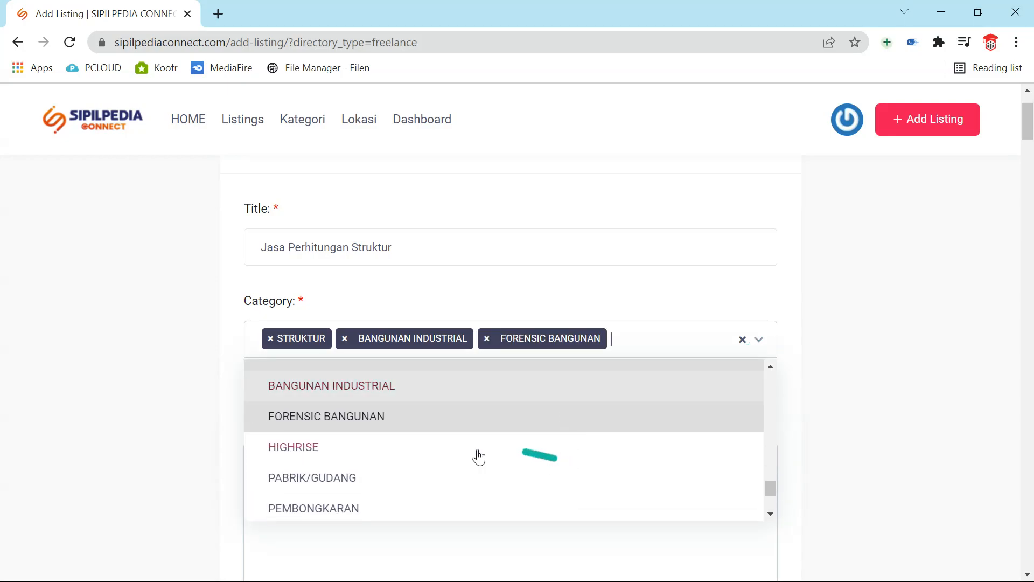
pyautogui.click(475, 454)
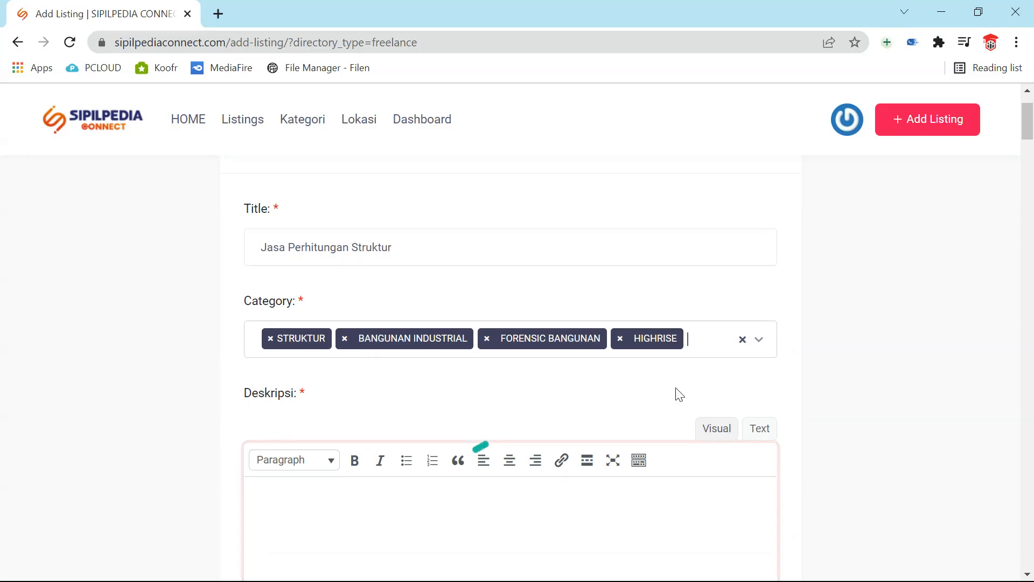
# - Add PABRIK/GUDANG and RUMAH TINGGAL, then close the category list
pyautogui.click(760, 347)
pyautogui.scroll(-2, 574, 462)
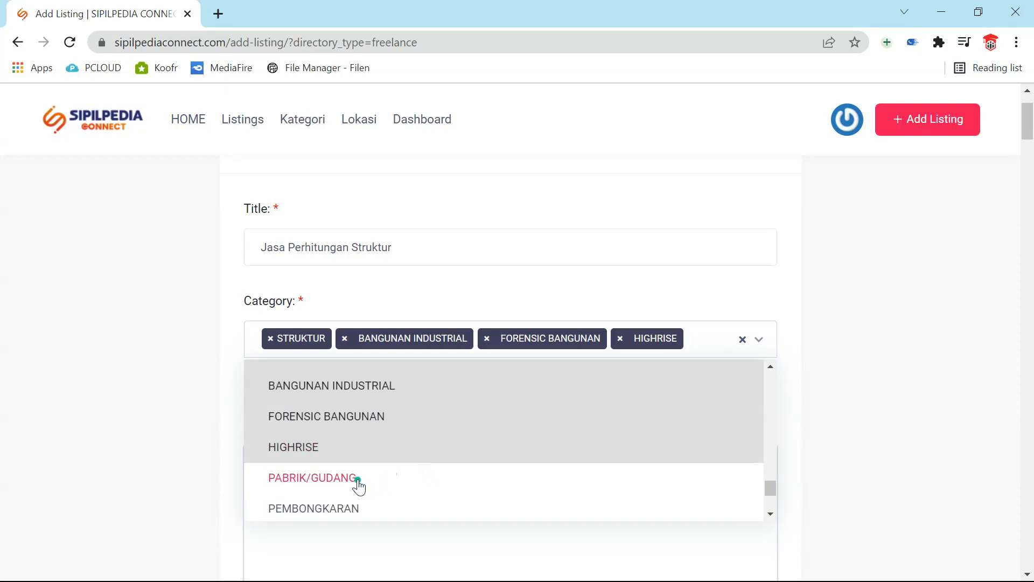
pyautogui.click(357, 483)
pyautogui.click(756, 361)
pyautogui.scroll(-3, 617, 425)
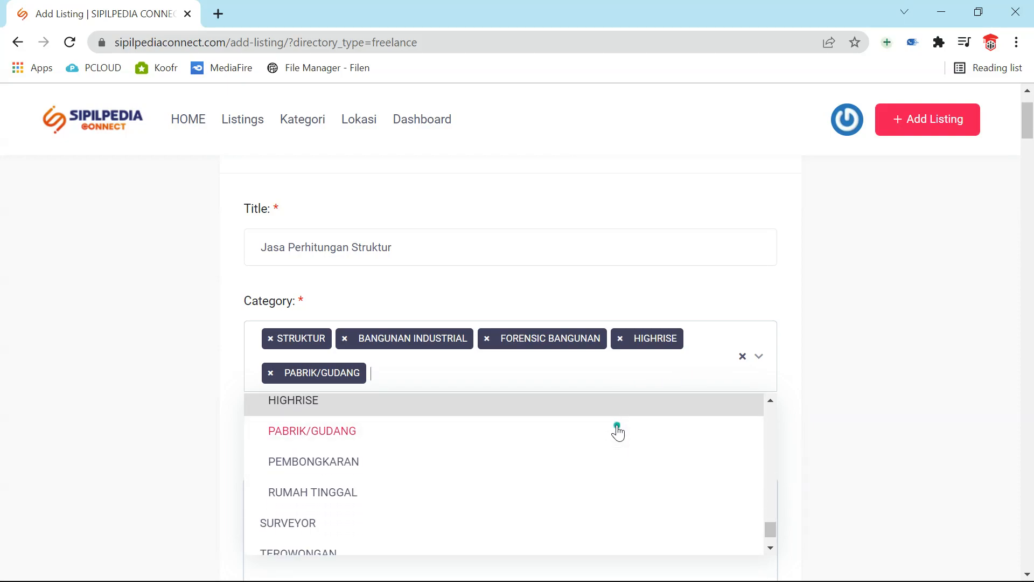
pyautogui.click(338, 505)
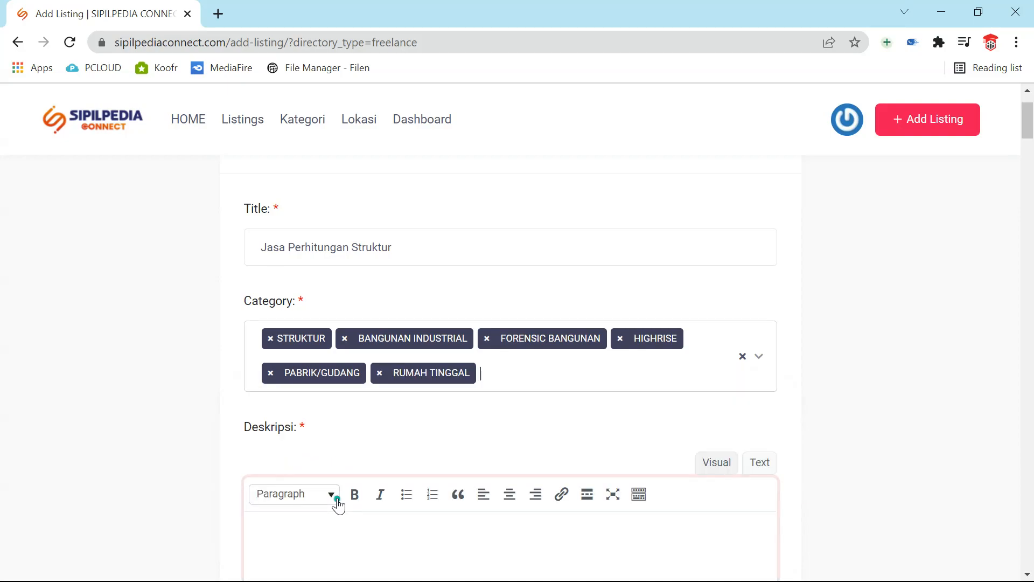
pyautogui.click(758, 361)
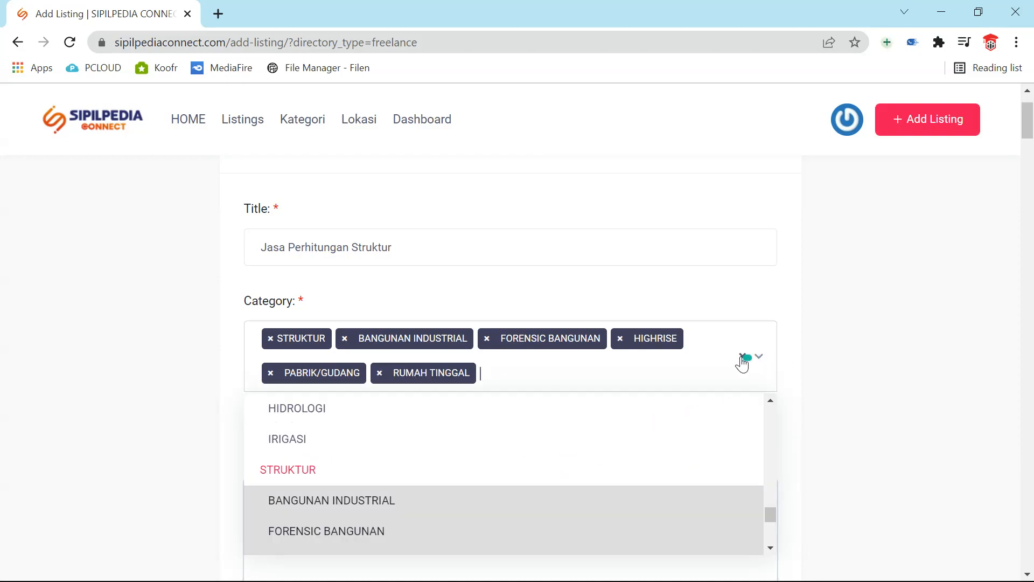
pyautogui.scroll(-2, 570, 490)
pyautogui.scroll(-2, 572, 489)
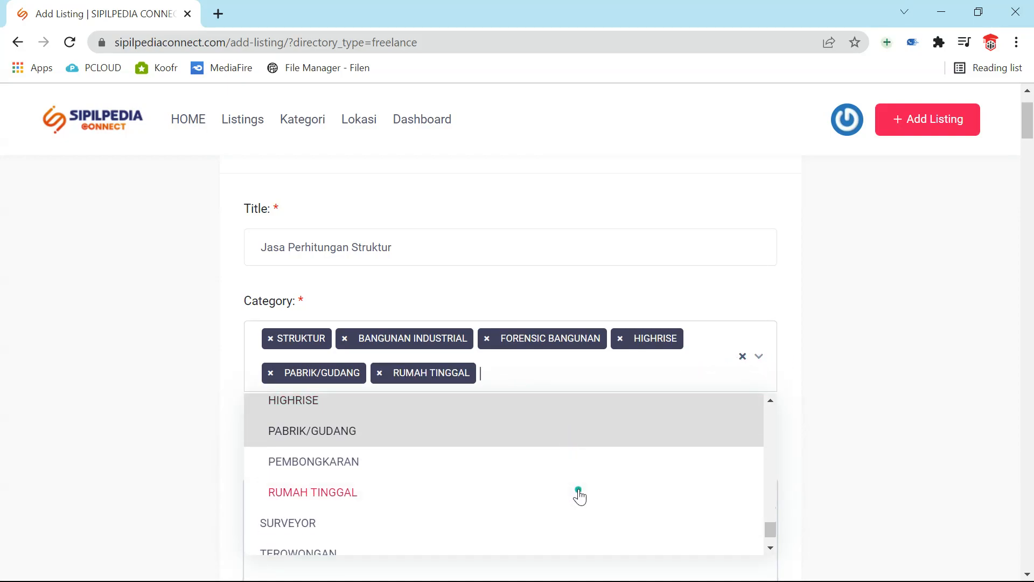
pyautogui.scroll(-1, 590, 495)
pyautogui.scroll(5, 597, 504)
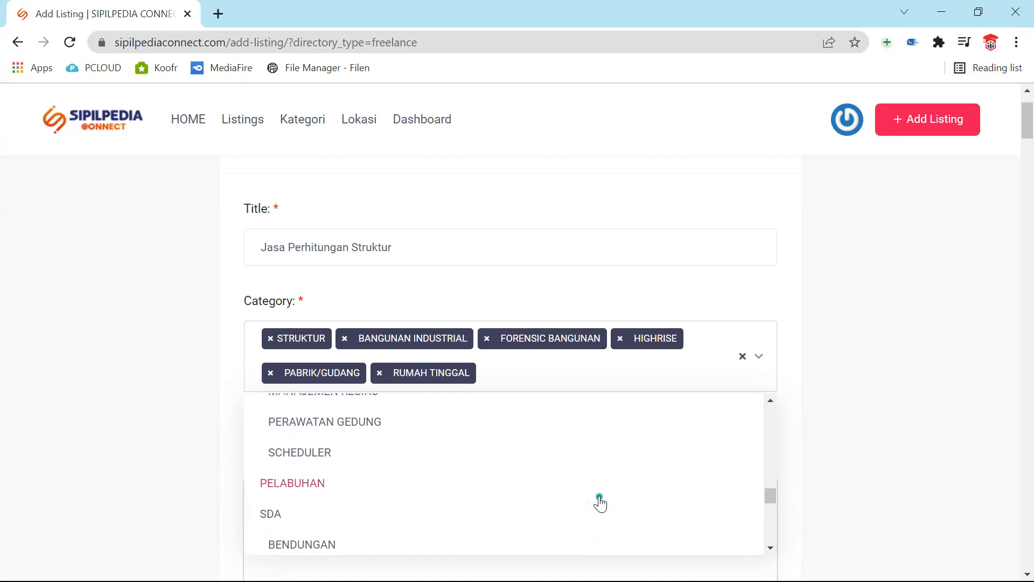
pyautogui.scroll(2, 600, 503)
pyautogui.scroll(6, 600, 503)
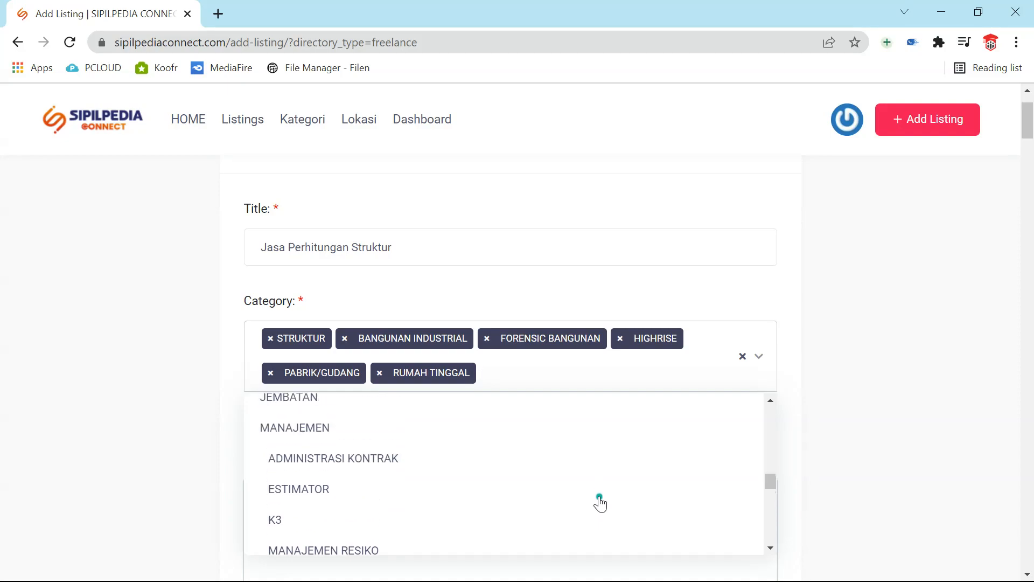
pyautogui.scroll(2, 547, 453)
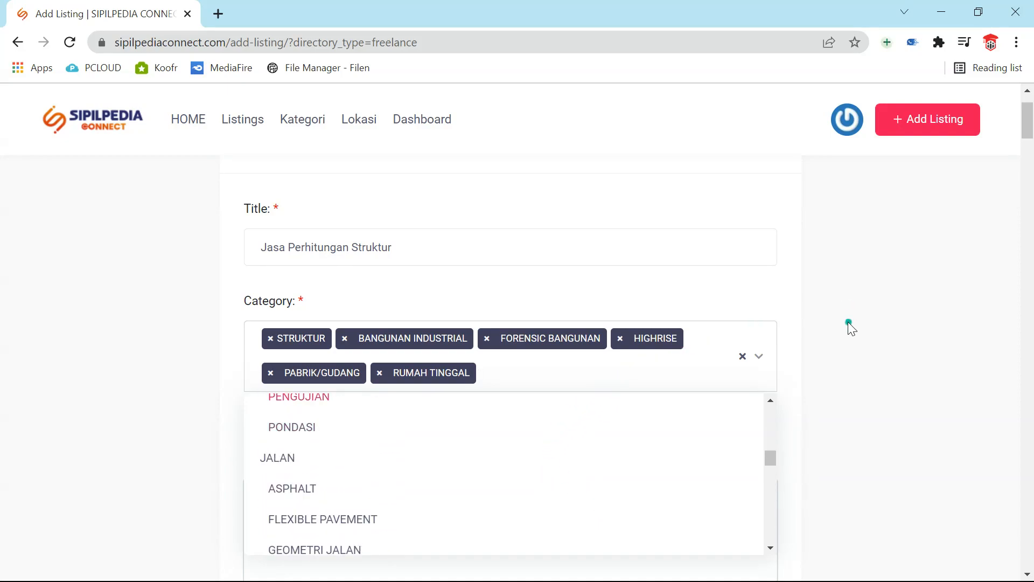
pyautogui.click(850, 327)
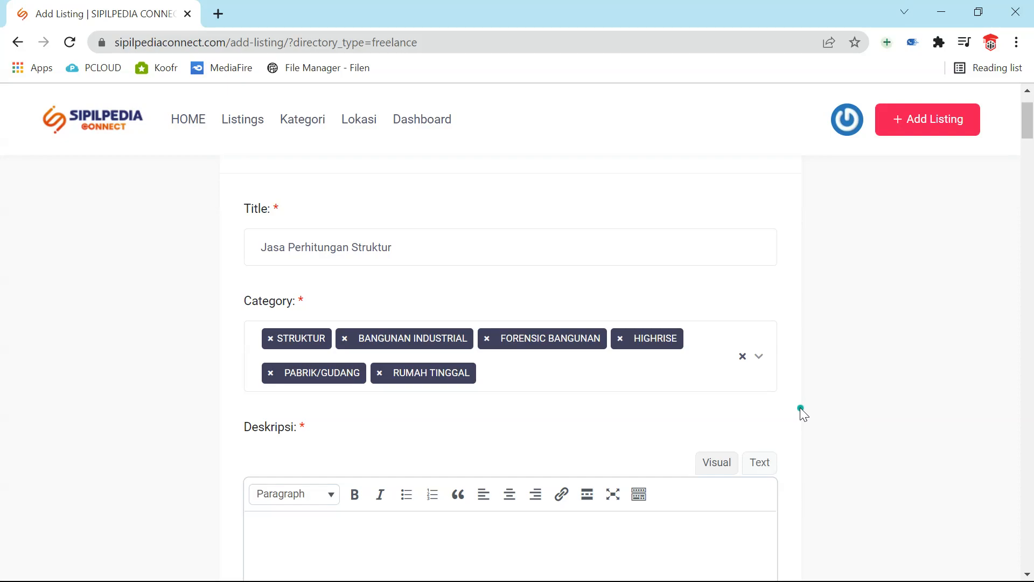
pyautogui.scroll(-1, 775, 426)
# - Type 'Jasa Perhitungan Struktur terpercaya sejak 1900 dan memiliki SKA Utama' into the Deskripsi editor
pyautogui.click(534, 516)
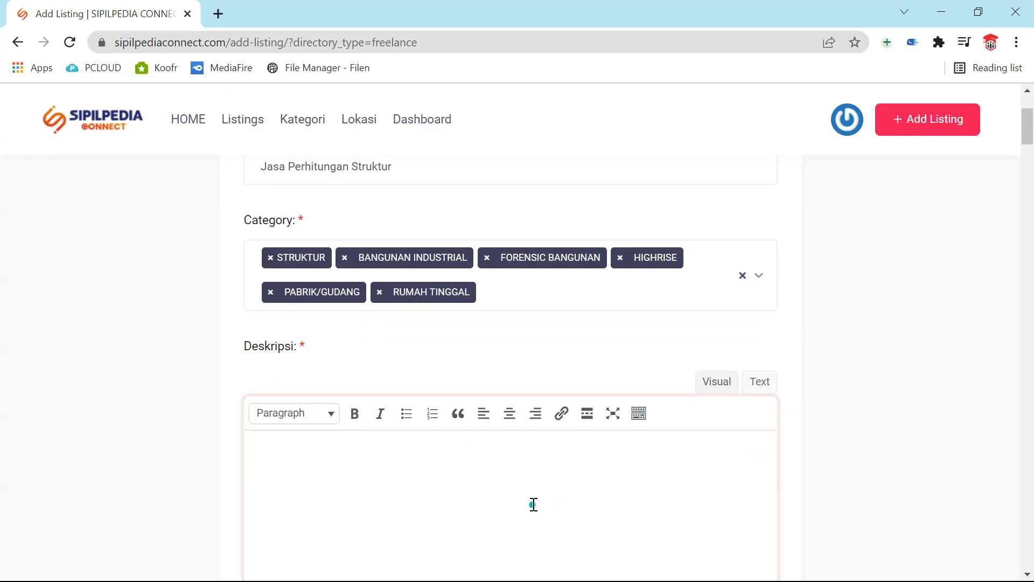
pyautogui.scroll(-3, 533, 504)
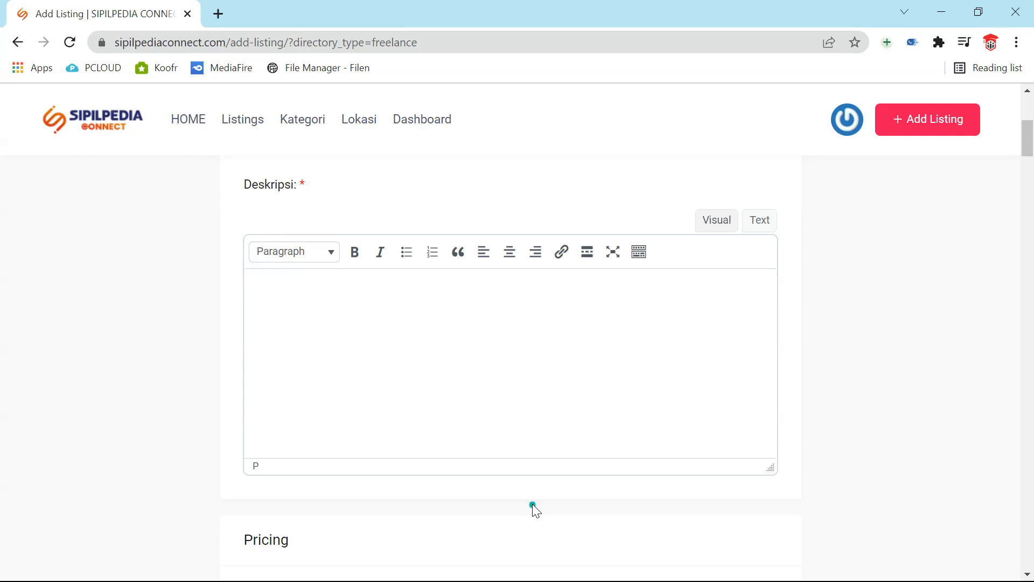
pyautogui.write('Jasa Perhitungan Stru')
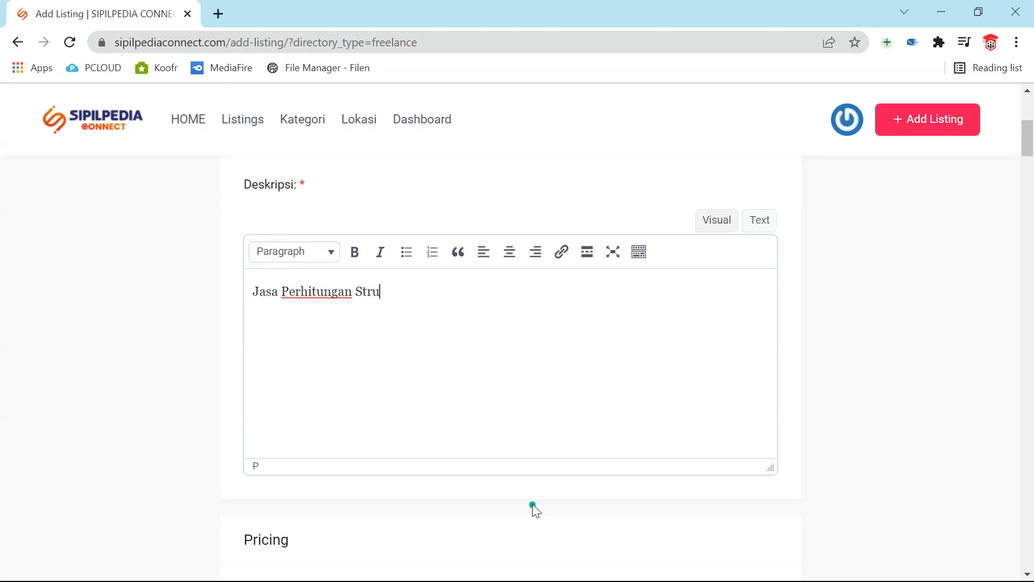
pyautogui.write('ktur terpercaya s')
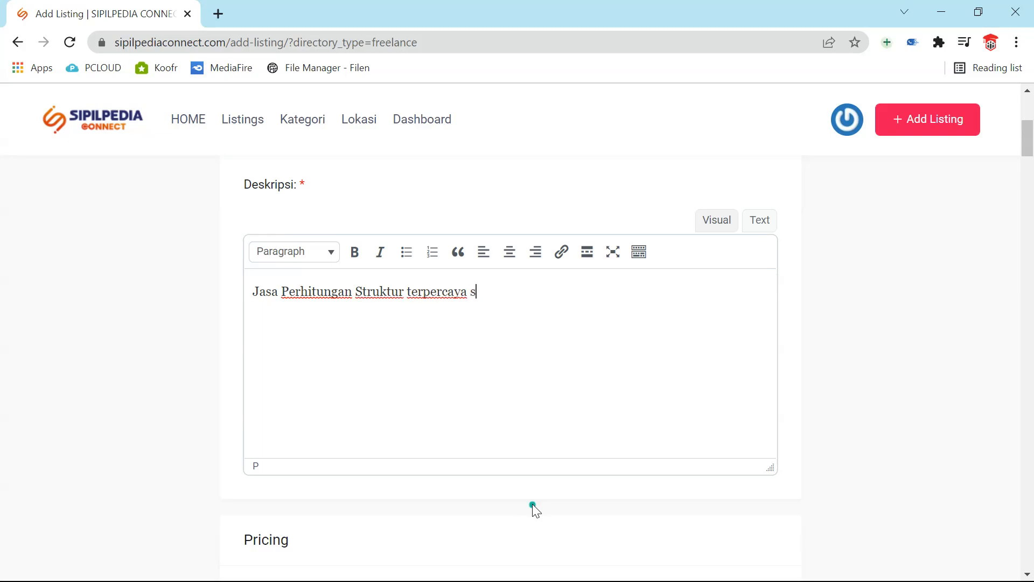
pyautogui.write('ejak')
pyautogui.write('1900')
pyautogui.write('dan meme')
pyautogui.press('BackSpace')
pyautogui.write('iliki ')
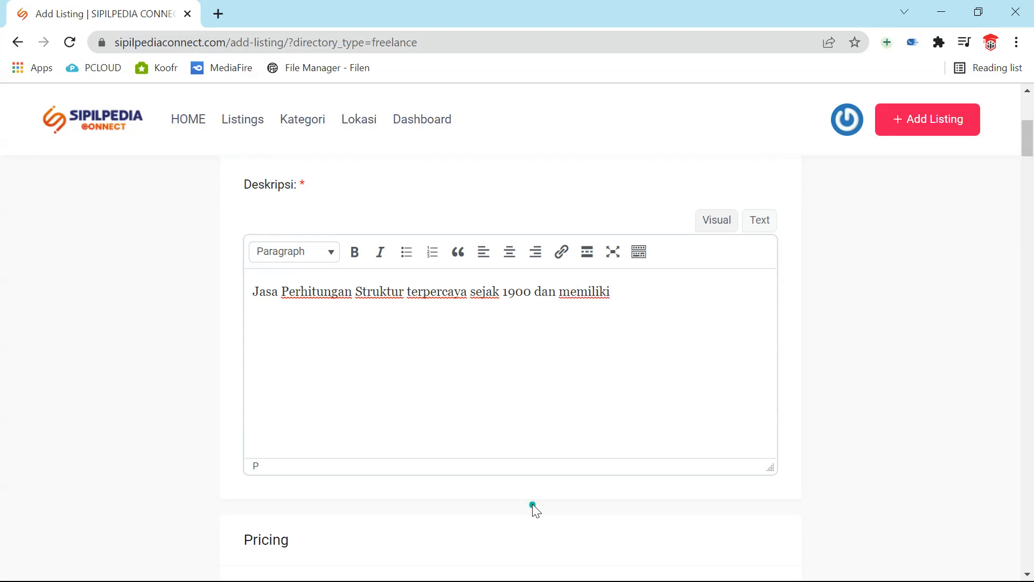
pyautogui.write('SKA Utama')
pyautogui.scroll(-3, 699, 330)
pyautogui.scroll(2, 699, 330)
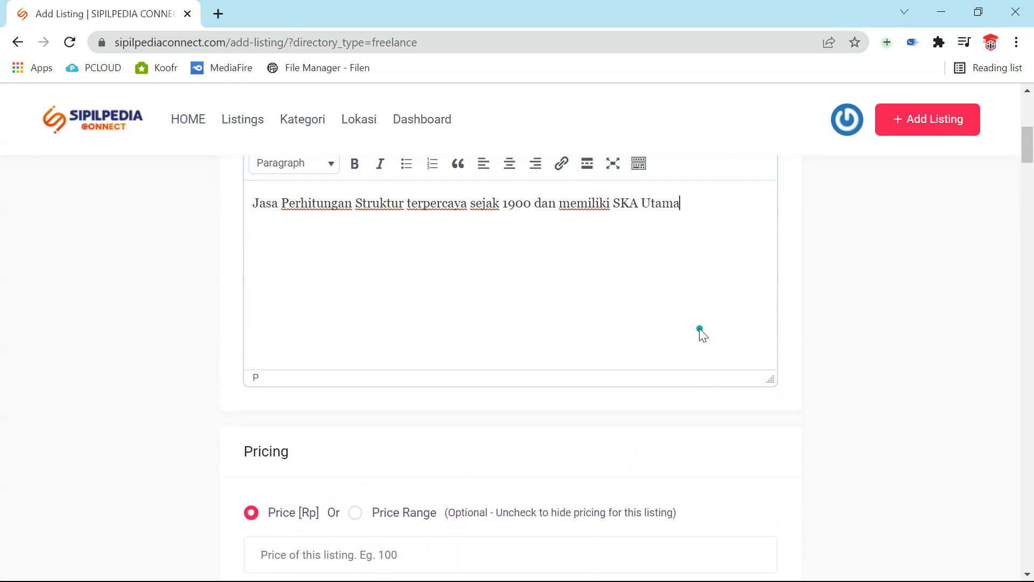
pyautogui.scroll(-2, 702, 331)
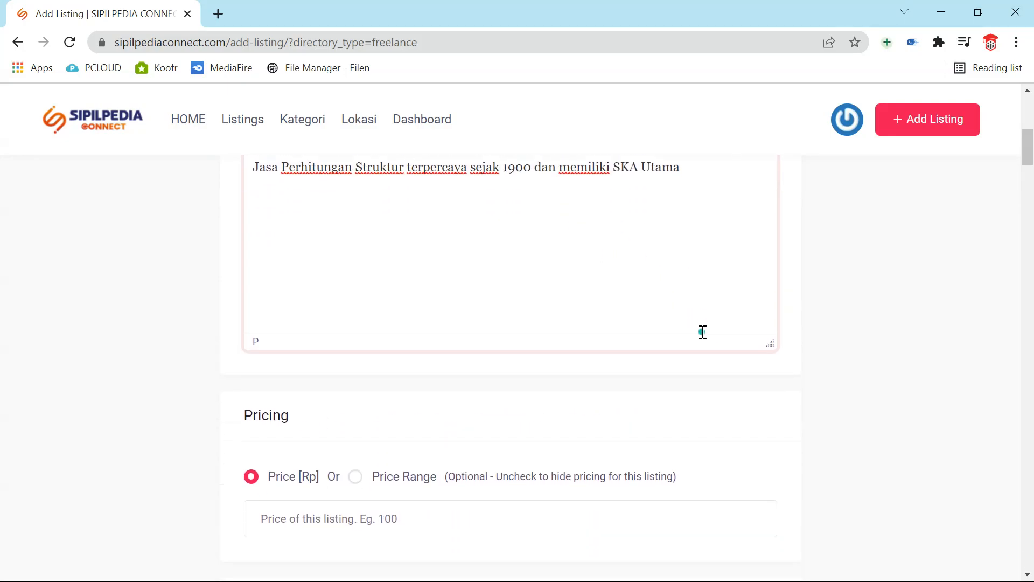
pyautogui.scroll(4, 702, 335)
pyautogui.scroll(5, 715, 353)
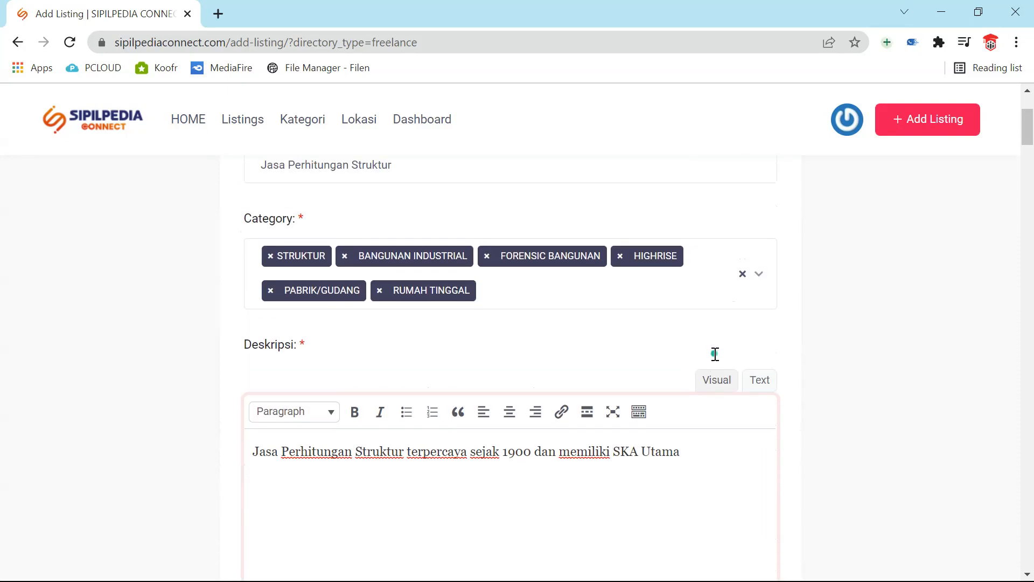
pyautogui.scroll(-12, 715, 358)
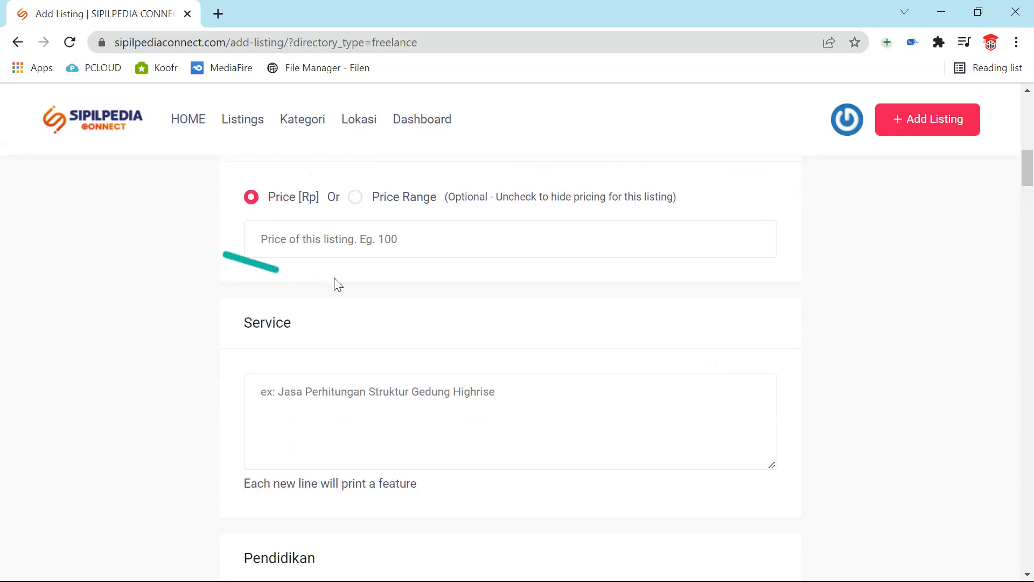
# - Drop the typed 25000/m2 fixed price and choose Price Range Moderate (RpRp)
pyautogui.scroll(2, 337, 280)
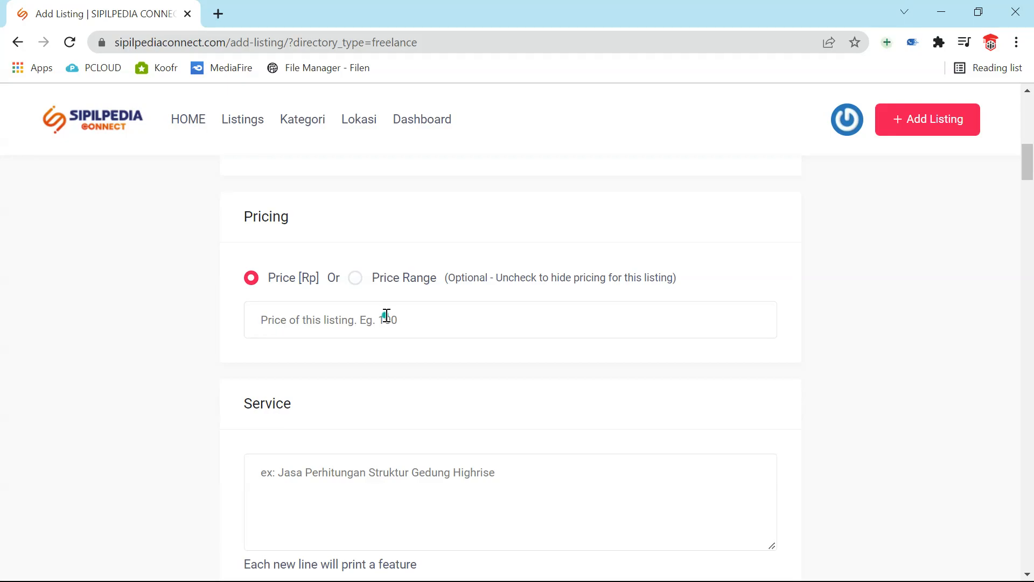
pyautogui.write('250')
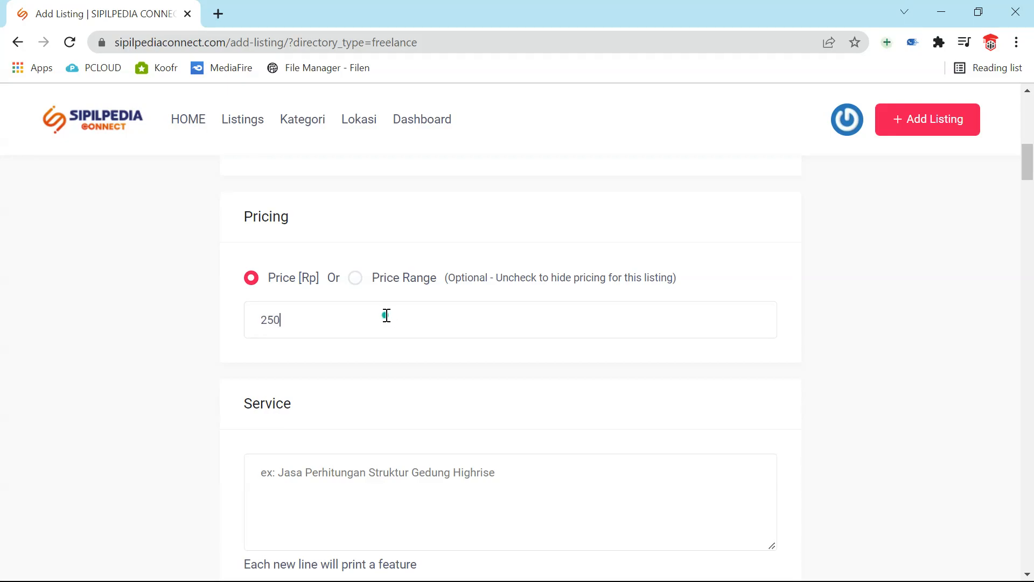
pyautogui.write('00/m2')
pyautogui.moveTo(345, 316); pyautogui.dragTo(243, 304)
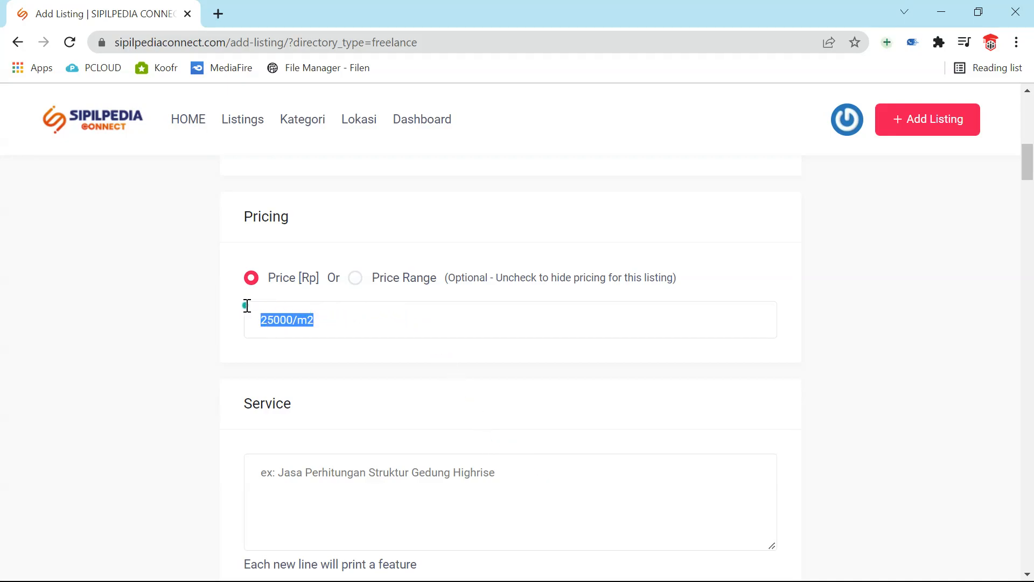
pyautogui.press('BackSpace')
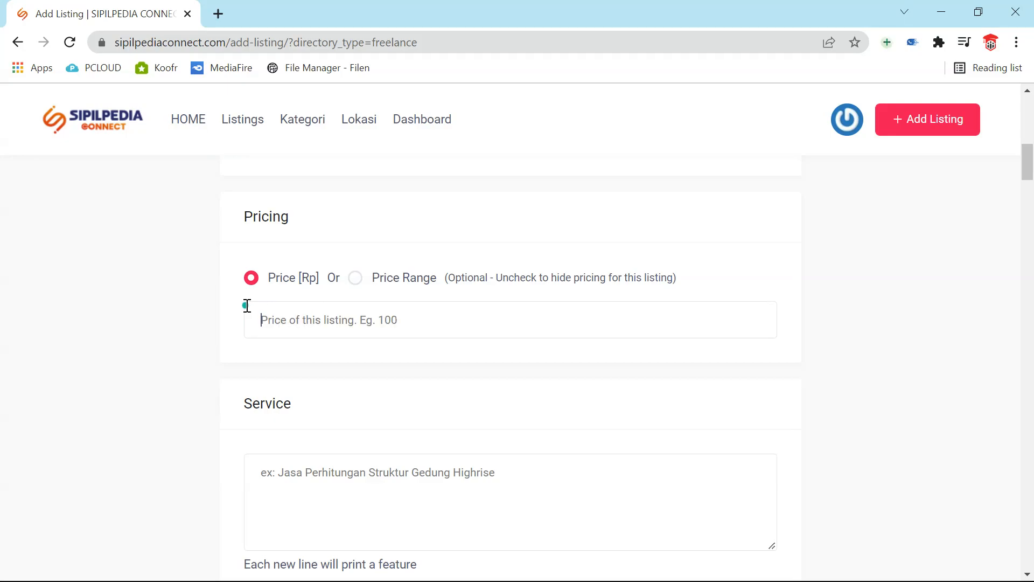
pyautogui.click(356, 280)
pyautogui.click(444, 327)
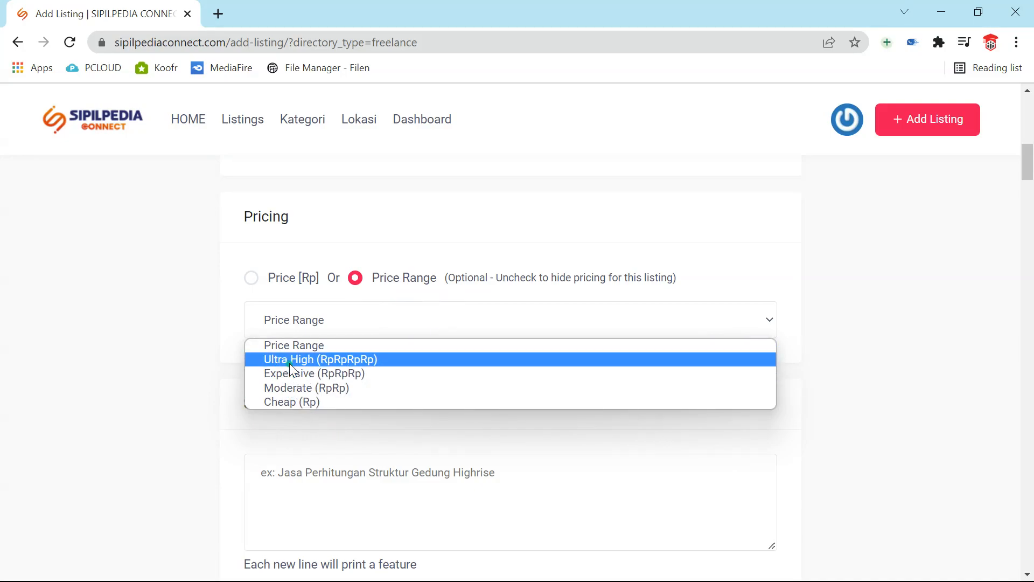
pyautogui.click(307, 388)
# - Enter Service lines: Jasa Perhitungan Struktur Bangunan Tinggi, ...Rumah Tinggal, ...Basement
pyautogui.scroll(-3, 330, 372)
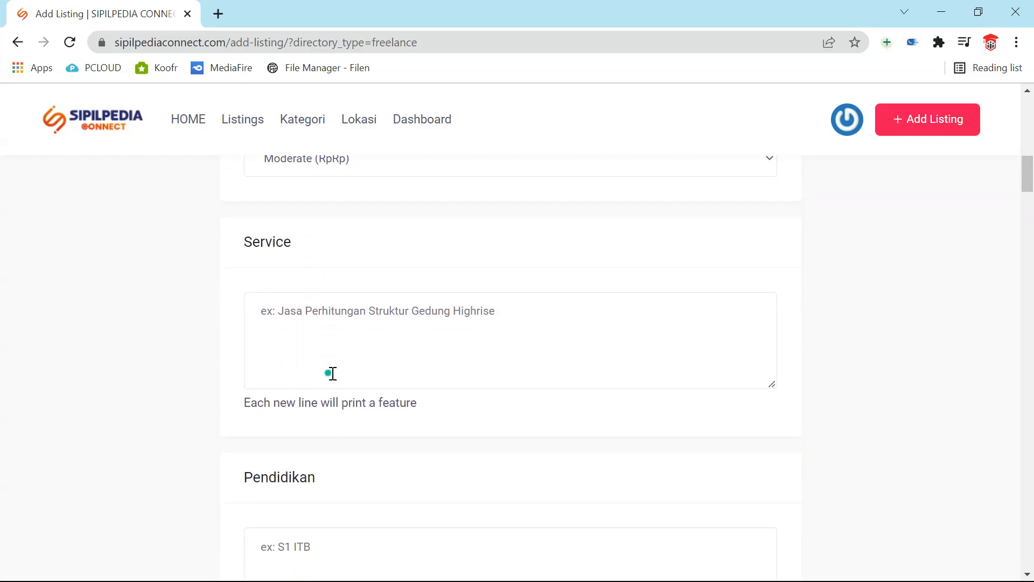
pyautogui.click(344, 311)
pyautogui.click(345, 314)
pyautogui.write('Jasa Pe')
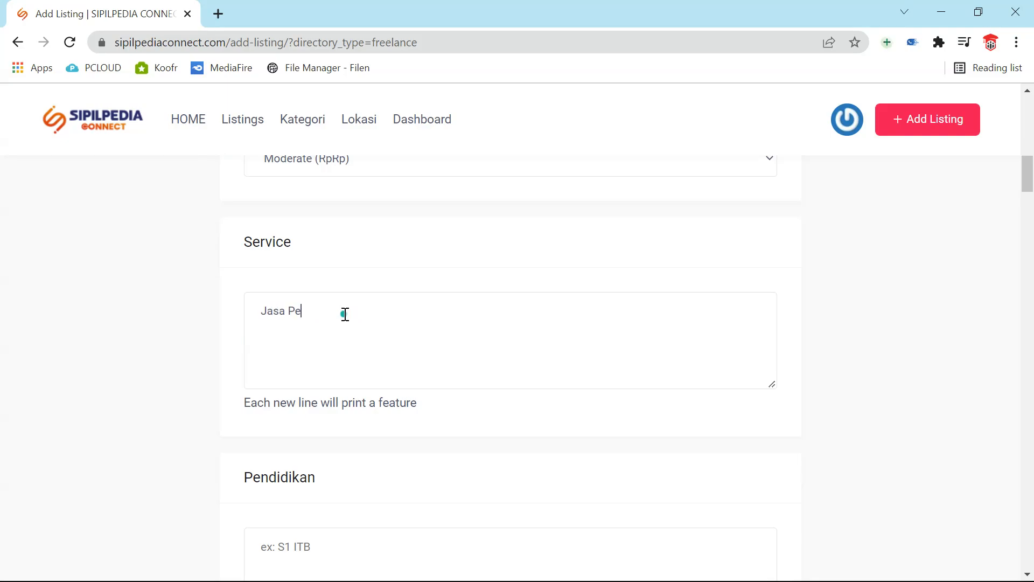
pyautogui.write('rhitungan Struktur Bangunan Ti')
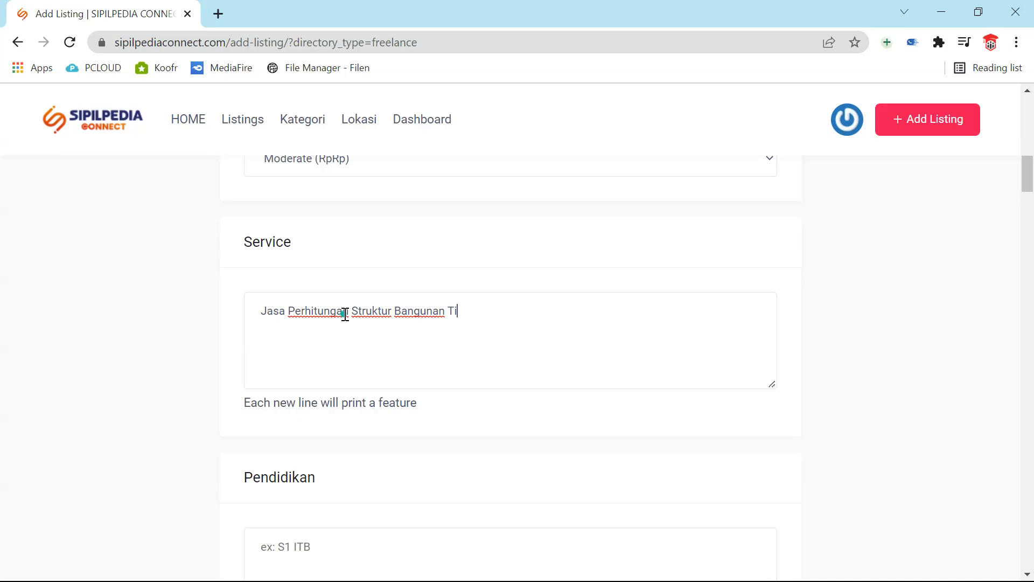
pyautogui.write('nggi ')
pyautogui.write('Jasa P')
pyautogui.write('erhiyy')
pyautogui.press('BackSpace')
pyautogui.press('BackSpace')
pyautogui.write('tungan Struktur Rumah Tinggal')
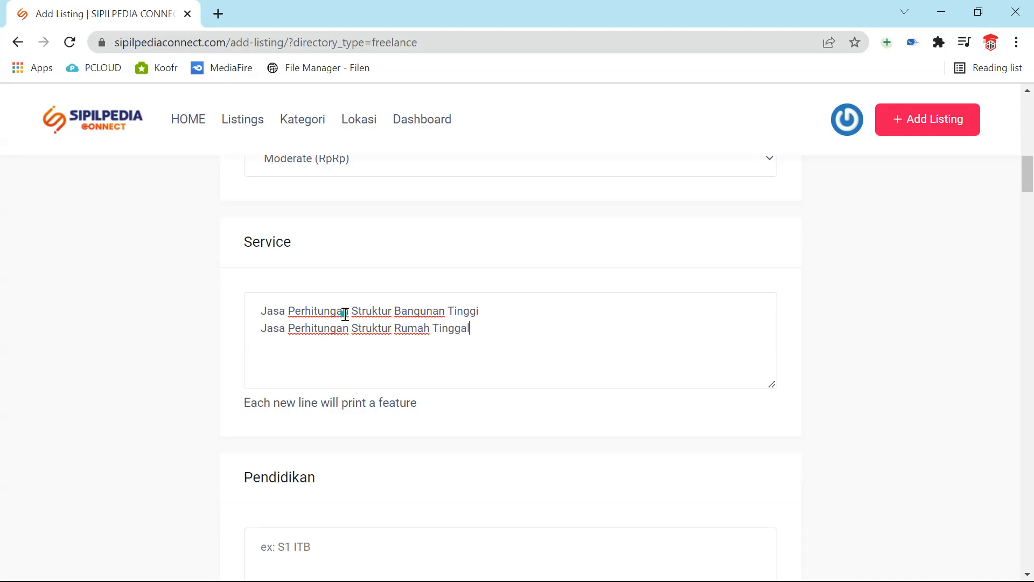
pyautogui.press('Return')
pyautogui.write('Jasa Perhitungan Str')
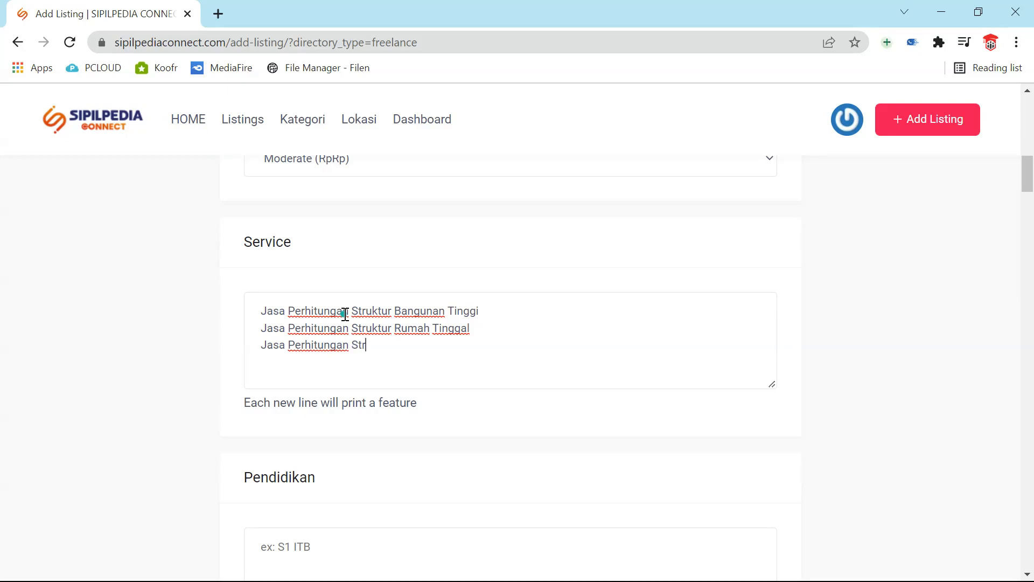
pyautogui.write('uktur Basement')
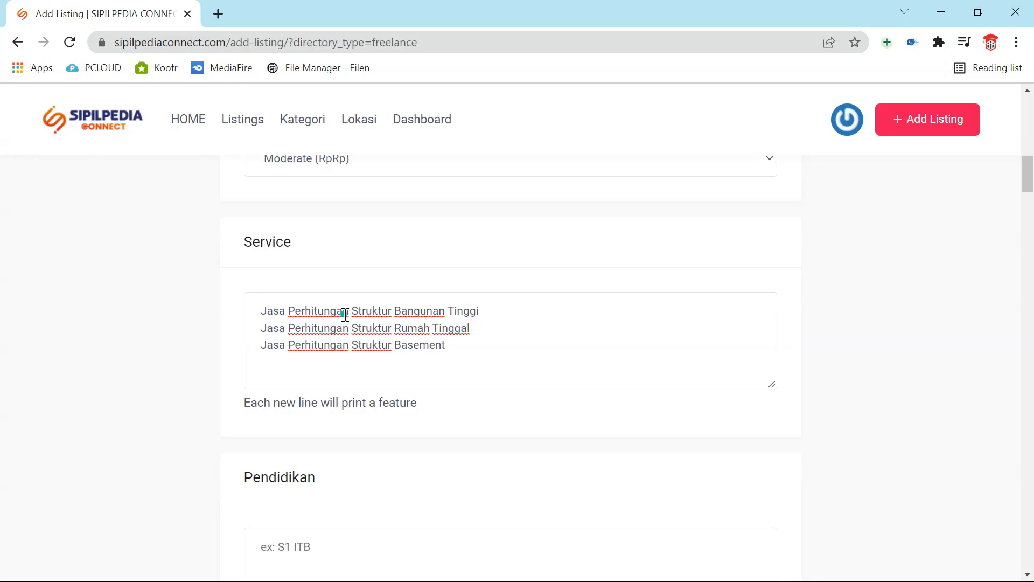
pyautogui.scroll(-5, 345, 315)
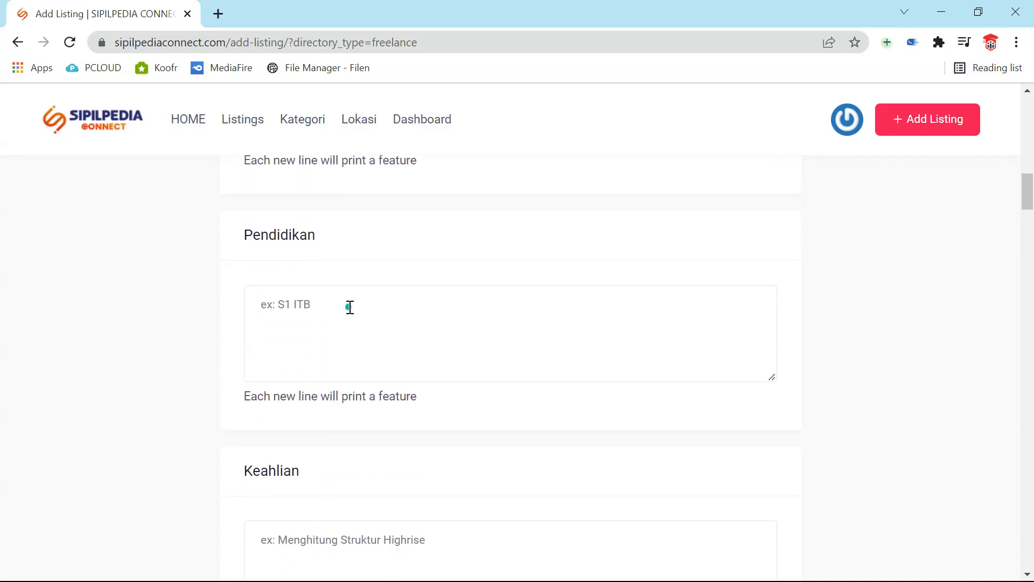
# - Enter 'S1 UNS' and 'S2 ITB' on separate lines in Pendidikan
pyautogui.write('S1 UNS')
pyautogui.press('Return')
pyautogui.write('S2 ITB')
pyautogui.moveTo(307, 325); pyautogui.dragTo(233, 293)
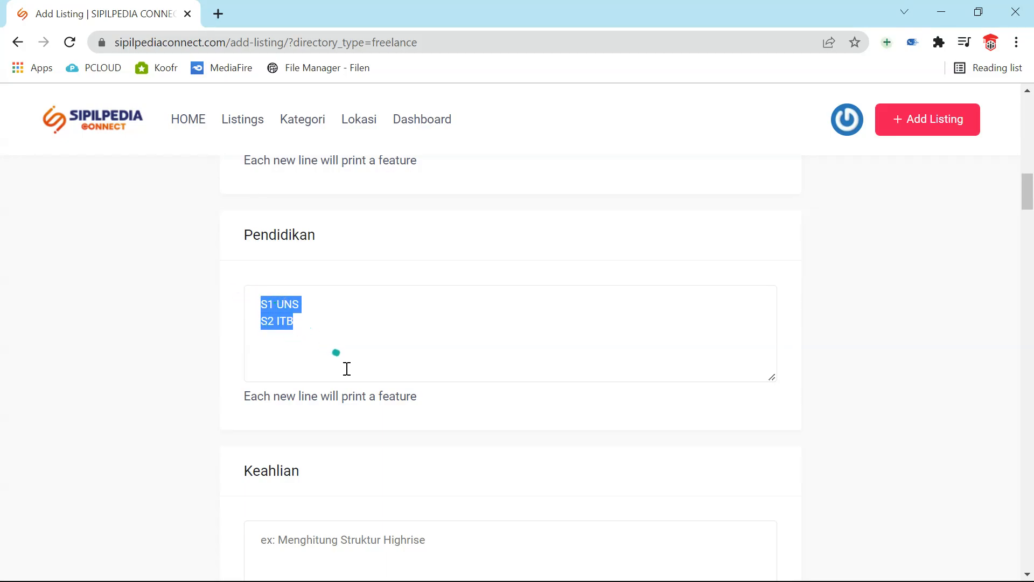
pyautogui.scroll(-5, 337, 379)
pyautogui.click(361, 296)
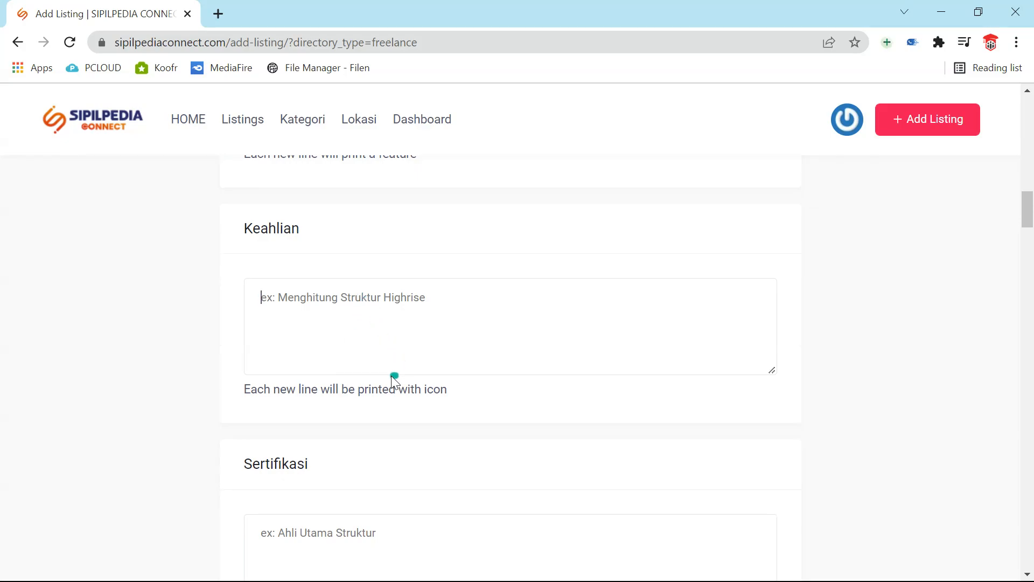
# - Type Keahlian lines: Menguasai Software ETABS (Adavanced), MIDAS GEN, and PLAXIS
pyautogui.scroll(5, 392, 377)
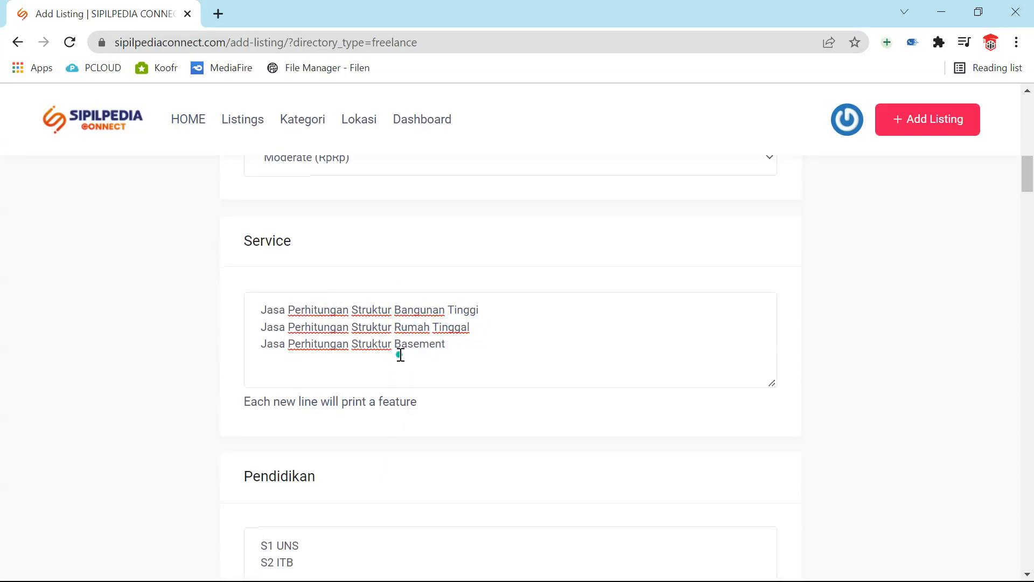
pyautogui.scroll(-8, 398, 359)
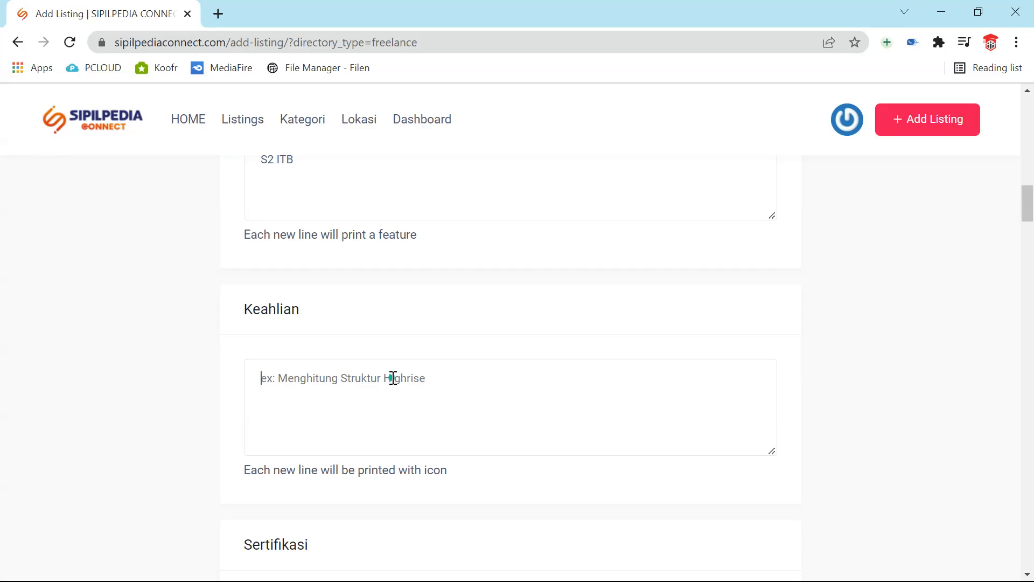
pyautogui.click(393, 377)
pyautogui.write('Meng')
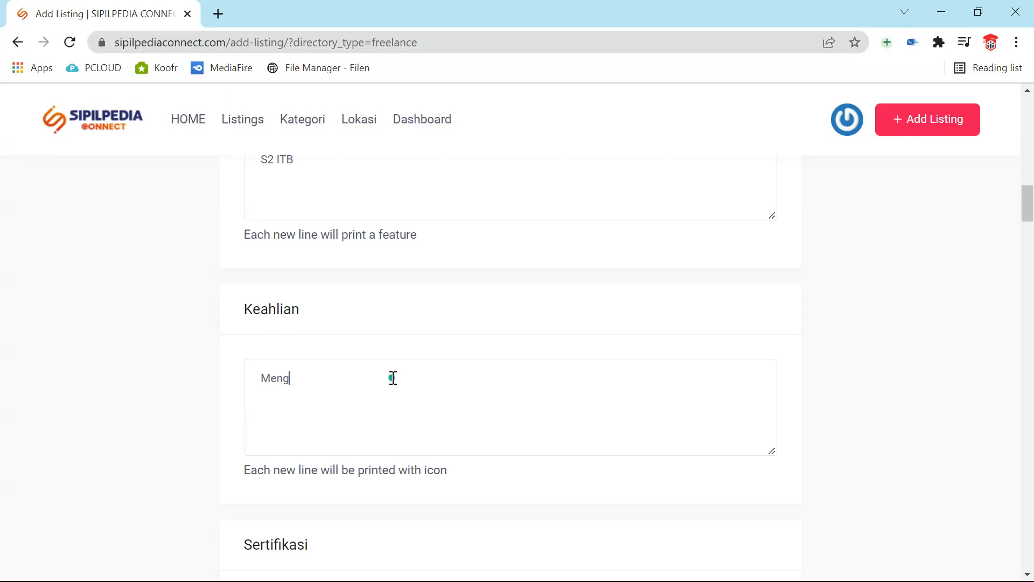
pyautogui.write('uasai Software ETABS')
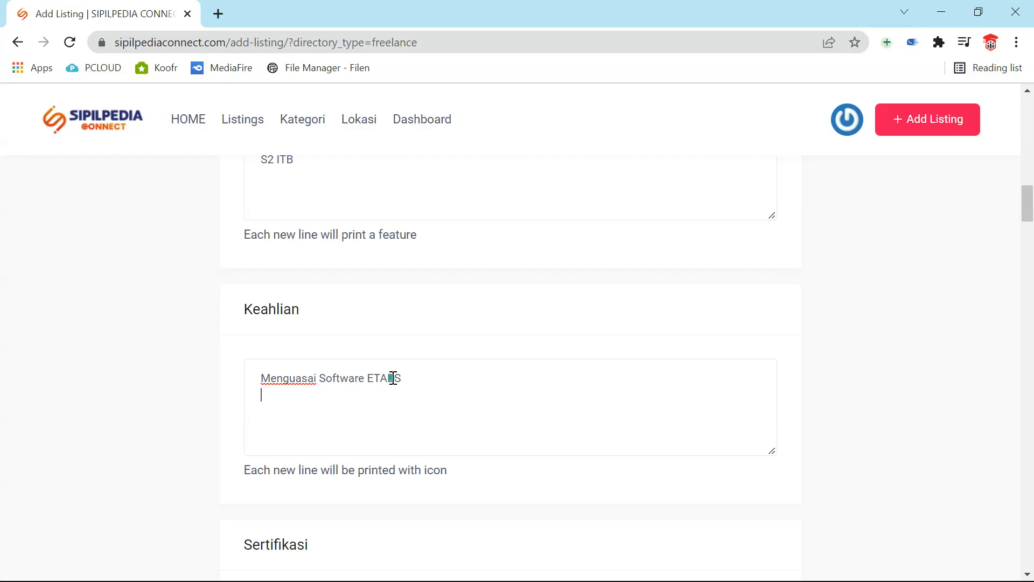
pyautogui.write(' (Adavanced)')
pyautogui.press('Return')
pyautogui.write('Mengua')
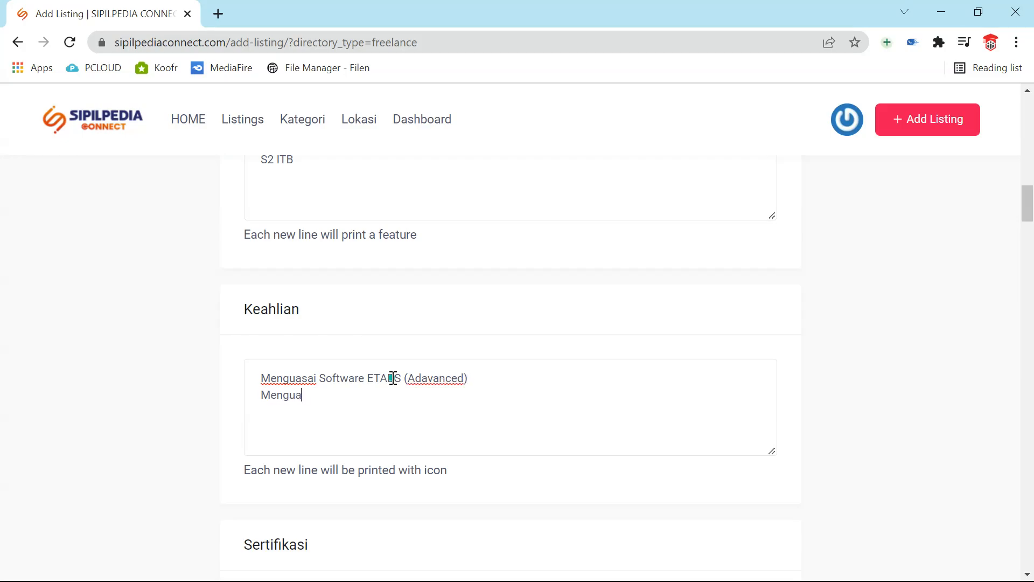
pyautogui.write('sai Software M')
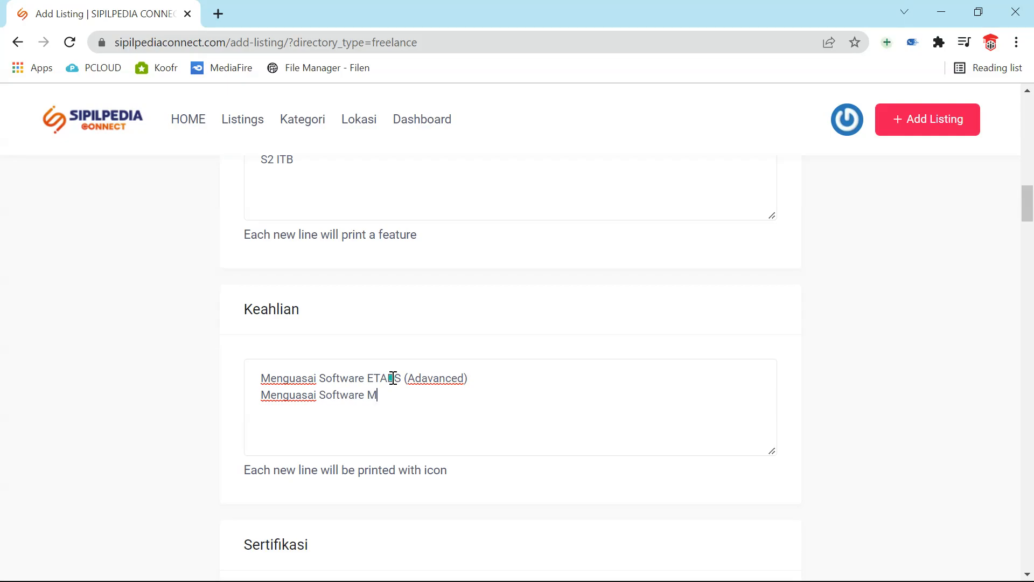
pyautogui.write('IDAS GEN')
pyautogui.press('BackSpace')
pyautogui.press('Return')
pyautogui.write('Menguasai')
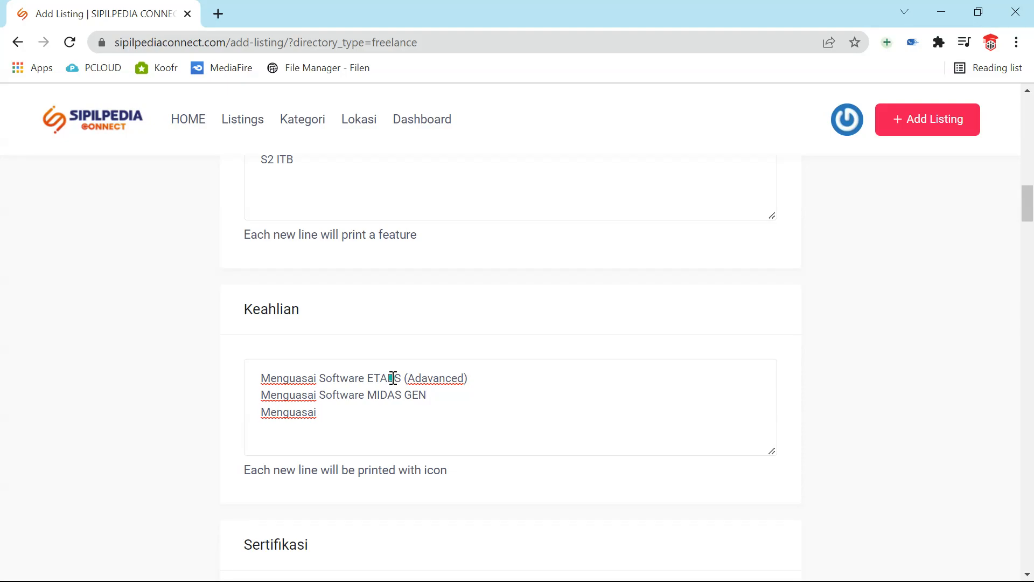
pyautogui.write(' Software PLAXIS')
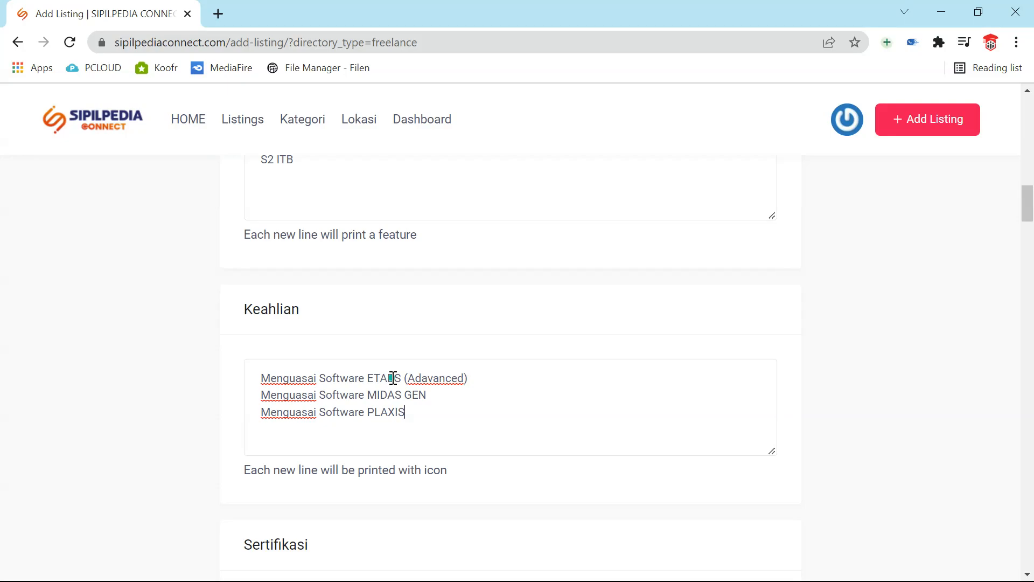
# - Start a Sertifikasi entry 'Struktur Jenjang 9', then clear it to start over
pyautogui.scroll(-4, 589, 316)
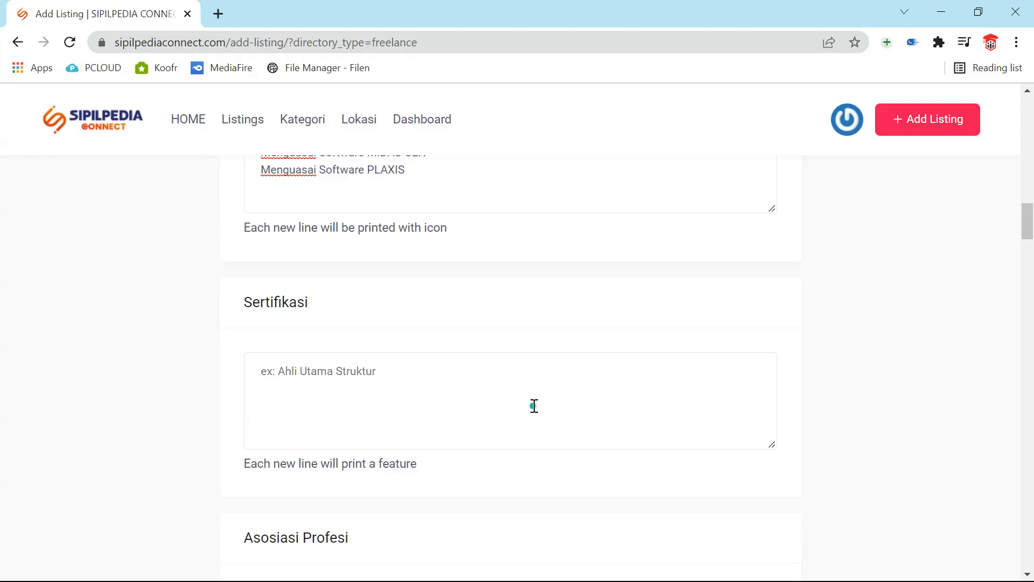
pyautogui.write('A')
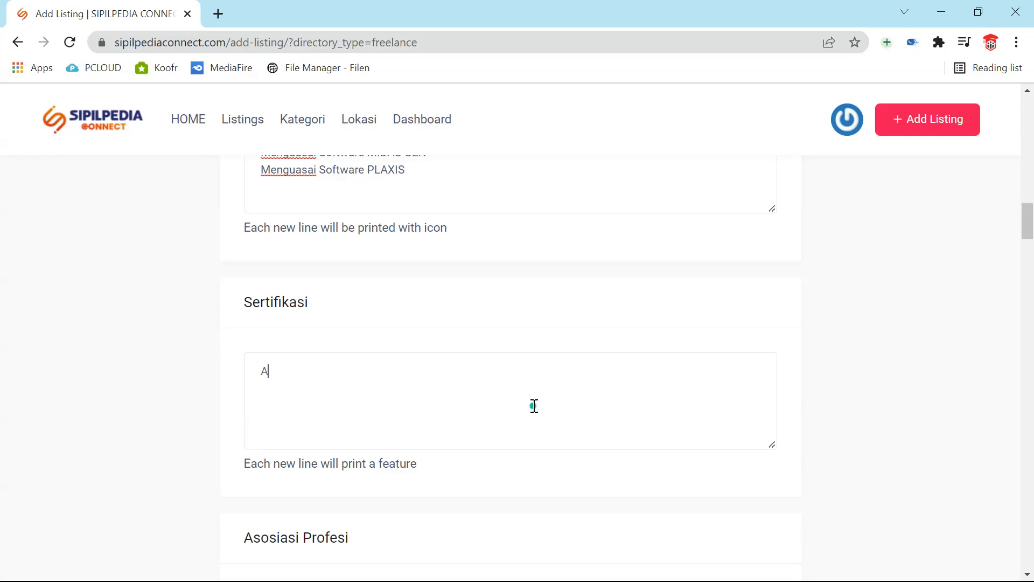
pyautogui.press('BackSpace')
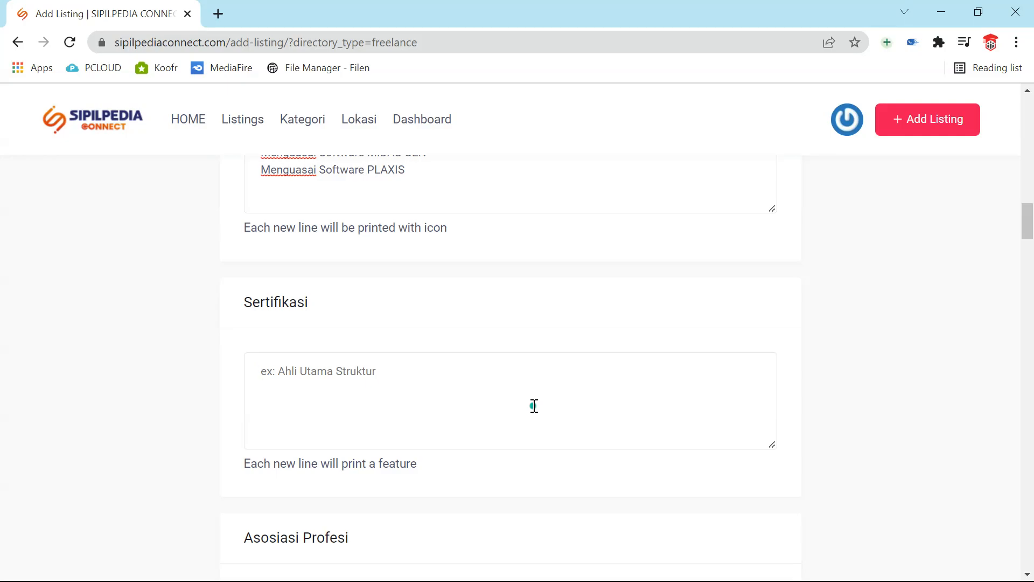
pyautogui.write('Struktu')
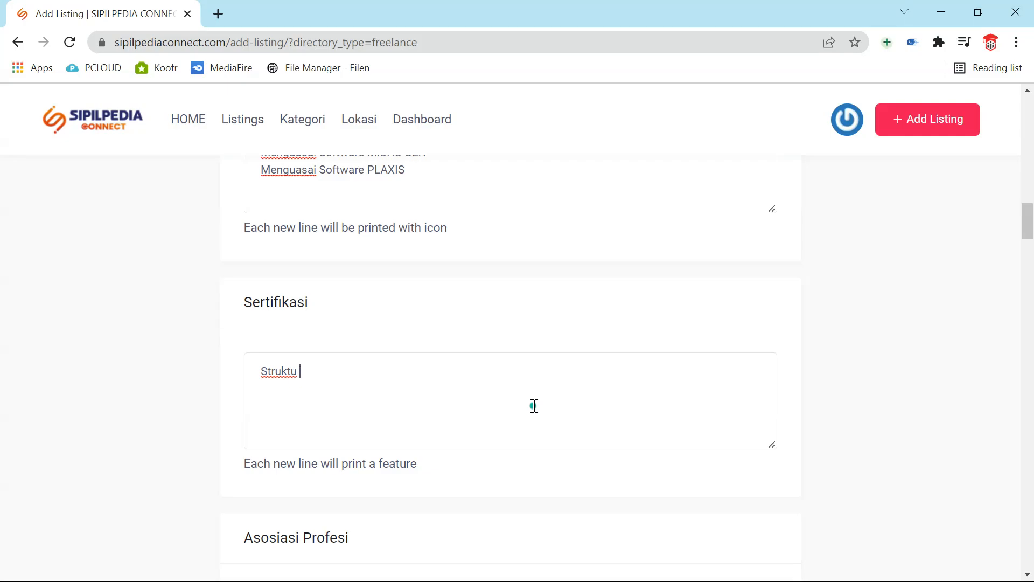
pyautogui.press('BackSpace')
pyautogui.write('r Jenjang 9')
pyautogui.hotkey('ctrl', 'BackSpace')
pyautogui.hotkey('ctrl', 'BackSpace')
pyautogui.hotkey('ctrl', 'BackSpace')
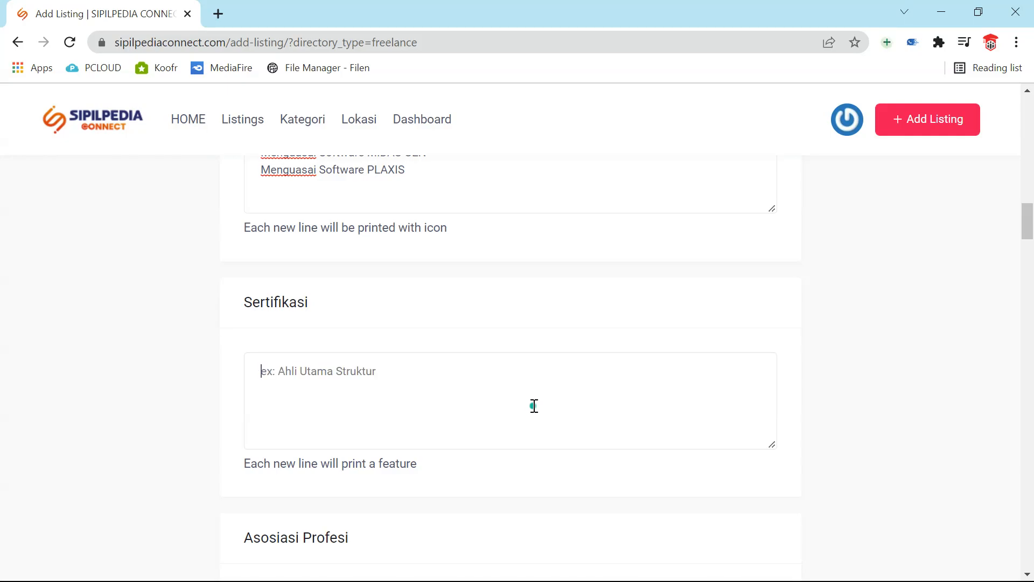
# - Enter Ahli Utama Struktur (HAKI) and Ahli Utama Geoteknik (HATTI) as two lines
pyautogui.write('Ahli Utama Struktur')
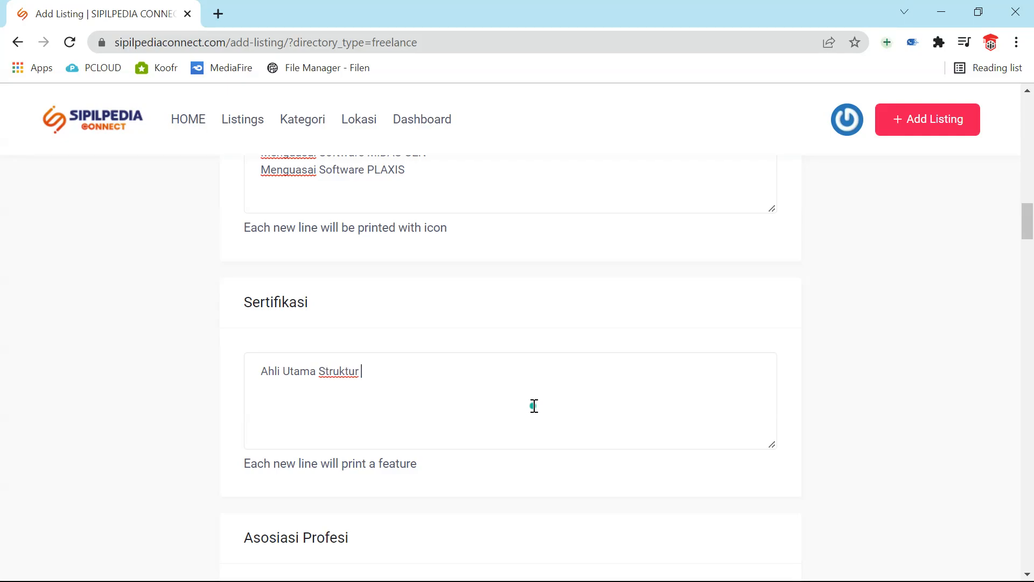
pyautogui.write(' (HAKI)')
pyautogui.press('Return')
pyautogui.write('Ahl')
pyautogui.press('BackSpace')
pyautogui.write('ki')
pyautogui.press('BackSpace')
pyautogui.press('BackSpace')
pyautogui.write('li Utama Geoteknik (HATTI)')
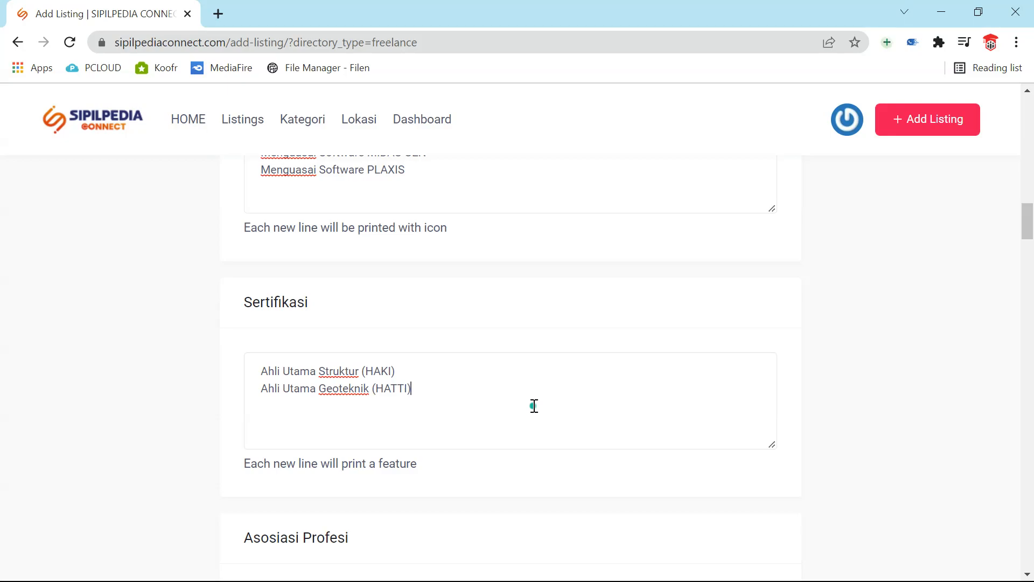
# - List the professional associations HAKI, HATTI, IAMPI and PII in Asosiasi Profesi
pyautogui.scroll(-3, 535, 406)
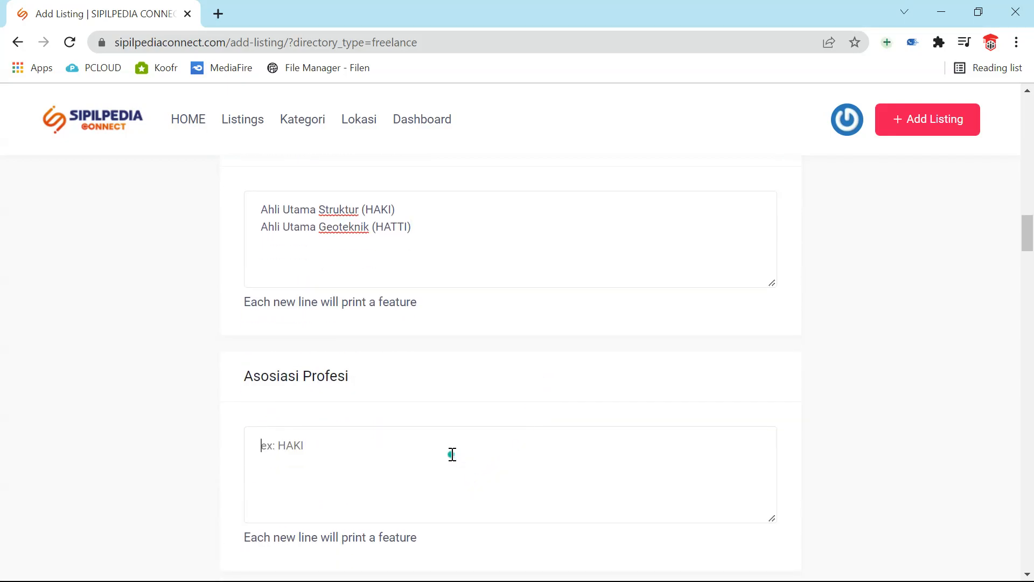
pyautogui.click(453, 454)
pyautogui.write('HAKI ')
pyautogui.write('HATTI')
pyautogui.press('Return')
pyautogui.write('IAMPI ')
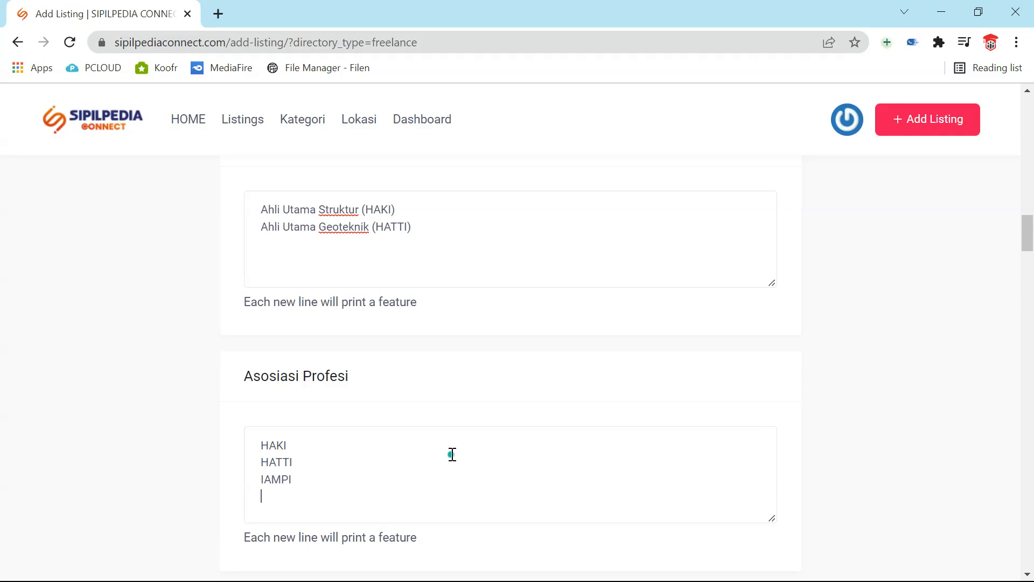
pyautogui.write('PII')
# - Enter 'Menghitung Struktur Apartemen A tahun 2000' and 'Menghitung Basement Mall B tahun 2020' as experience lines
pyautogui.scroll(-3, 452, 455)
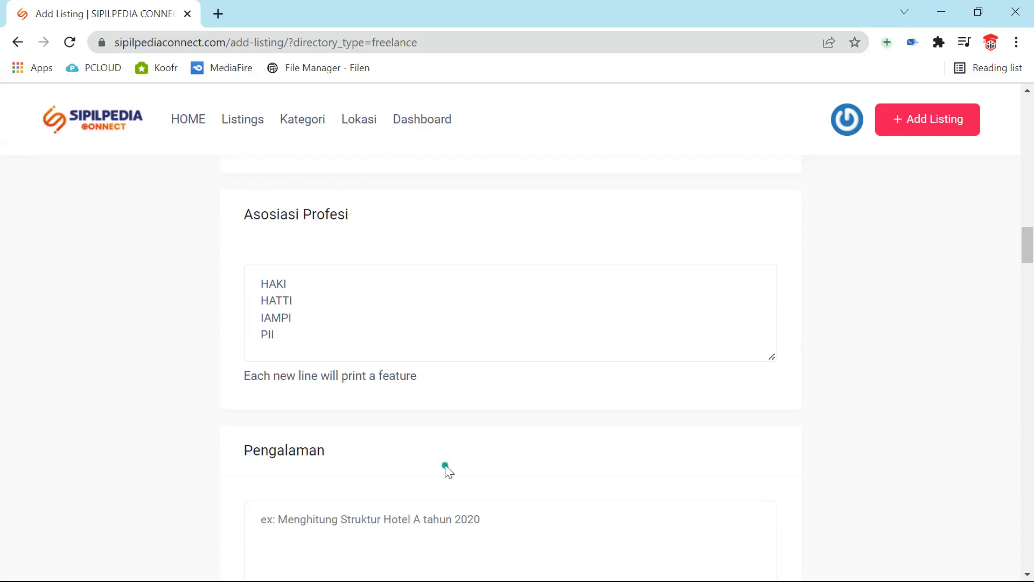
pyautogui.scroll(-3, 445, 465)
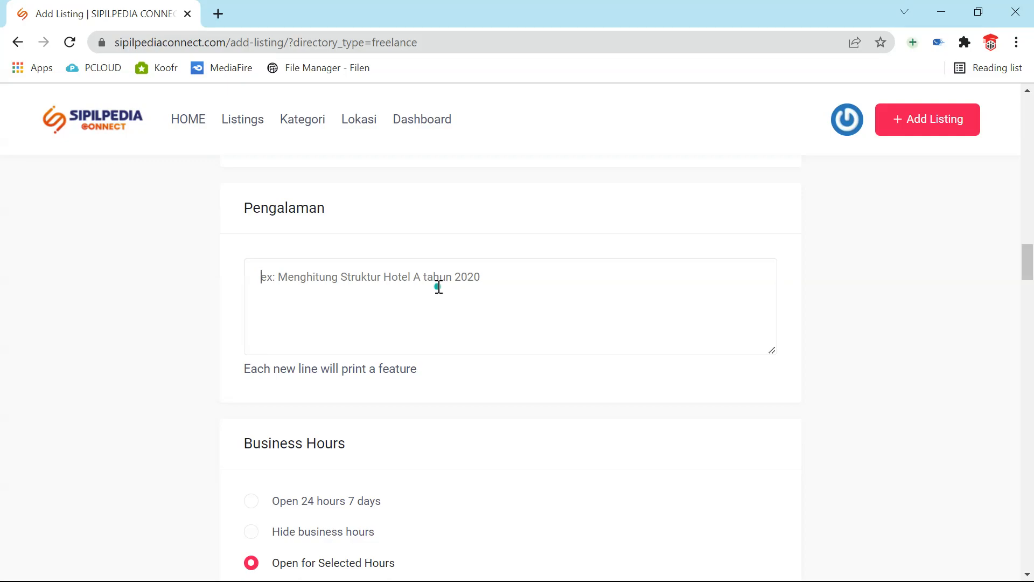
pyautogui.write('Men')
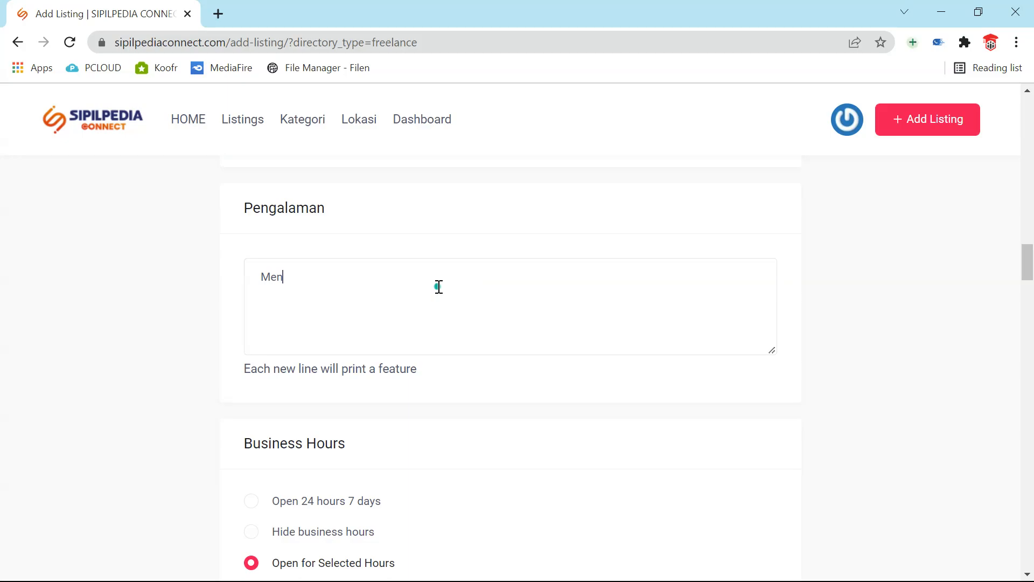
pyautogui.write('ghitung Struktur Apar')
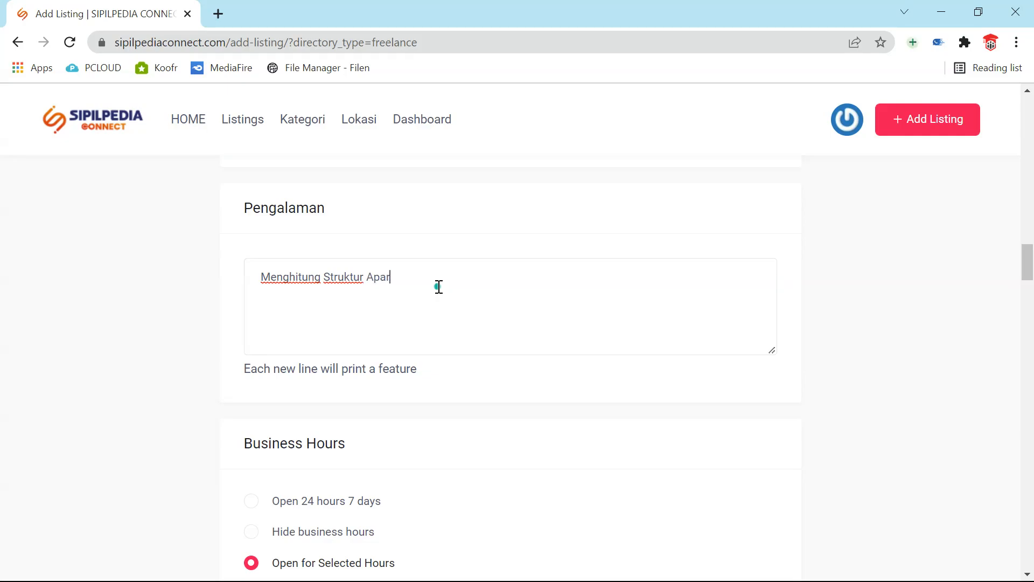
pyautogui.write('temen A tahun 2000')
pyautogui.press('Return')
pyautogui.write('Mengh')
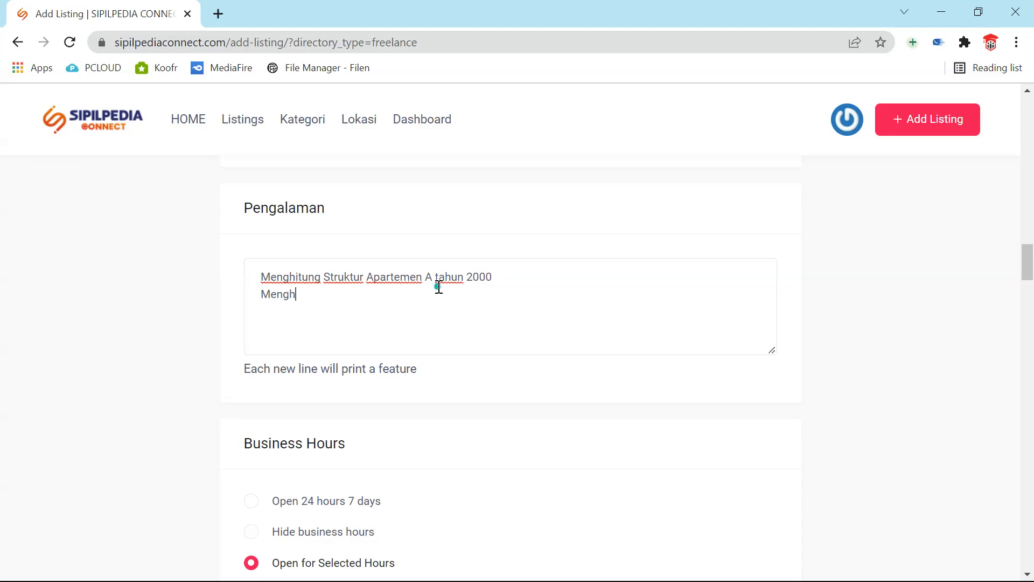
pyautogui.write('itung Basemen')
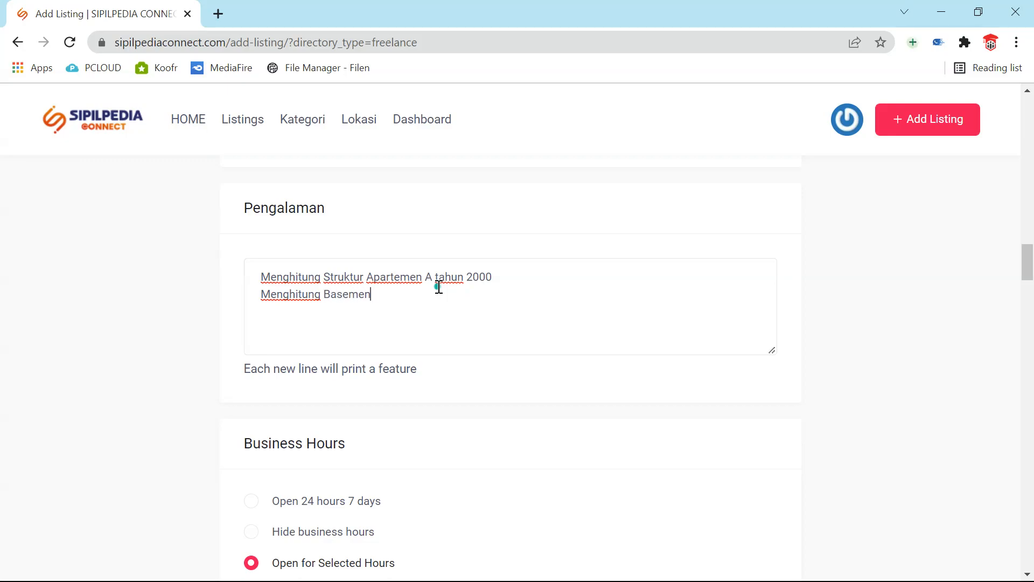
pyautogui.write('t Mall B tahun 2020')
pyautogui.press('Return')
# - Try Open 24 hours 7 days for business hours, then switch to Hide business hours
pyautogui.scroll(-2, 483, 334)
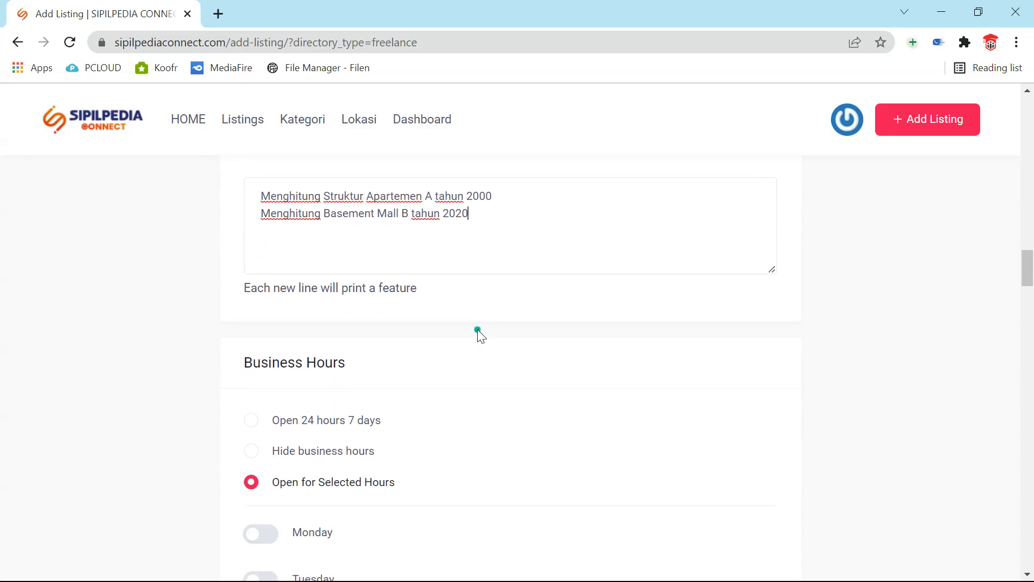
pyautogui.scroll(-2, 477, 328)
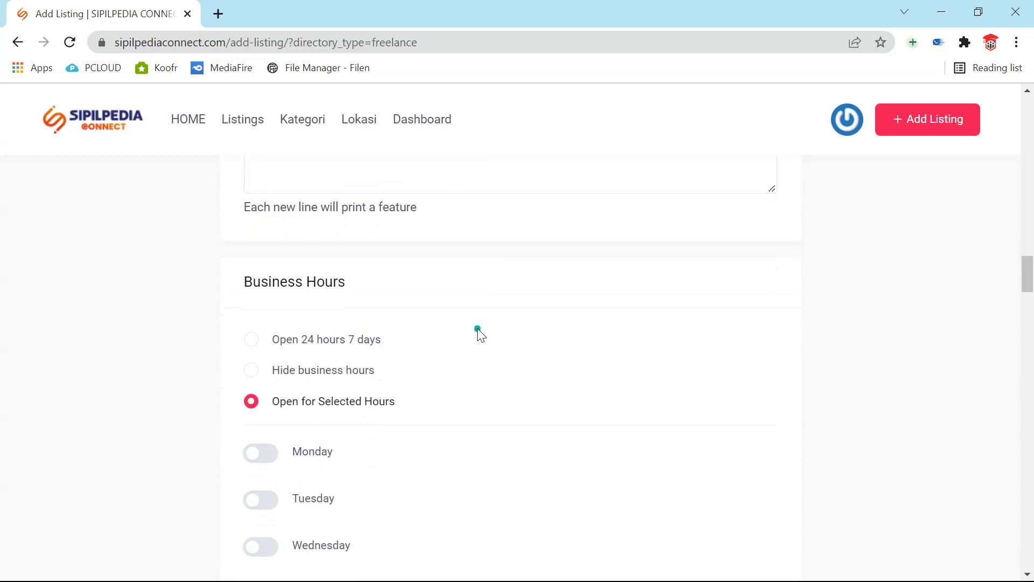
pyautogui.scroll(-2, 477, 328)
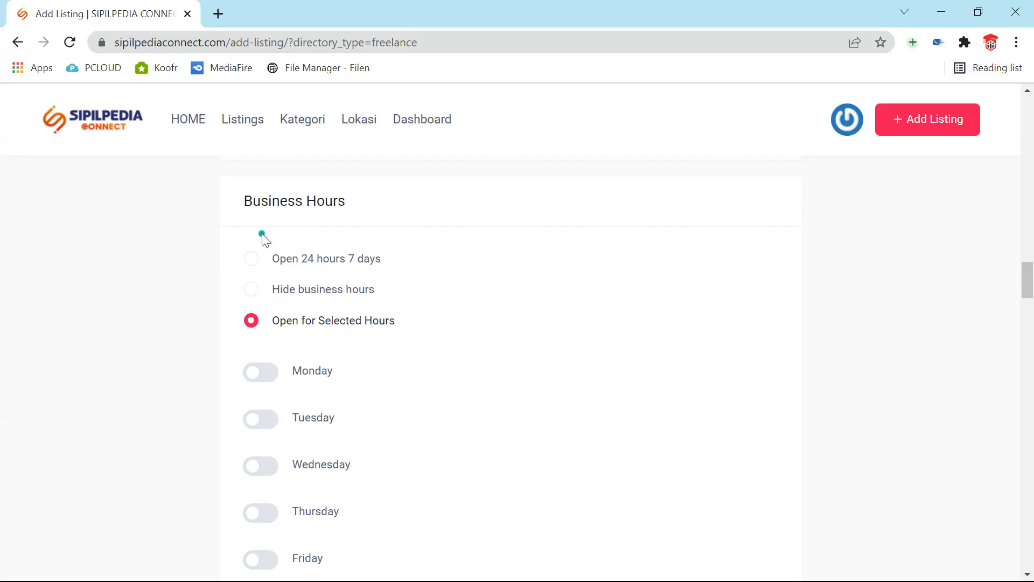
pyautogui.click(250, 259)
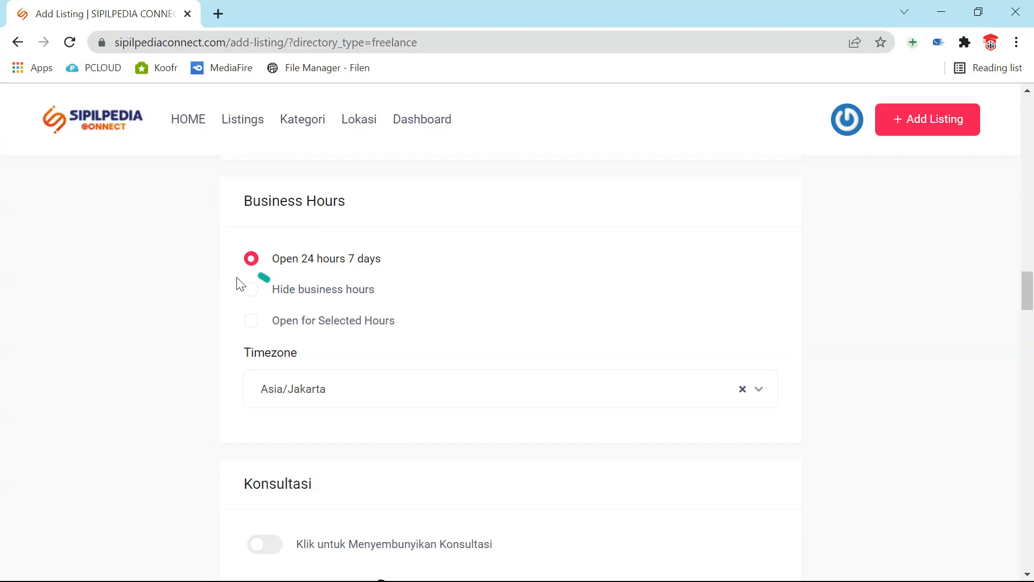
pyautogui.click(252, 289)
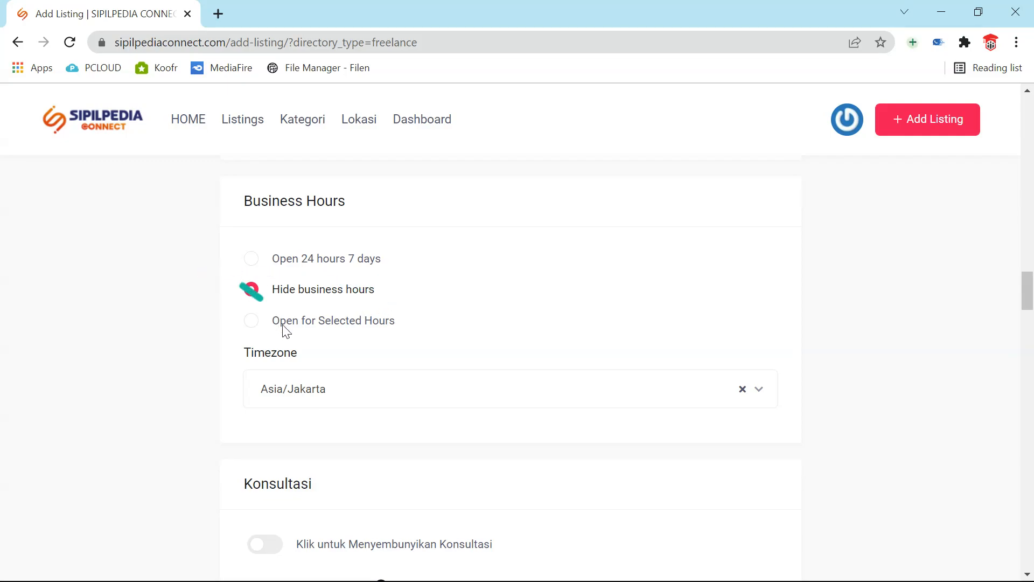
# - Switch back to Open for Selected Hours and set Monday to 08:00–17:00
pyautogui.click(251, 322)
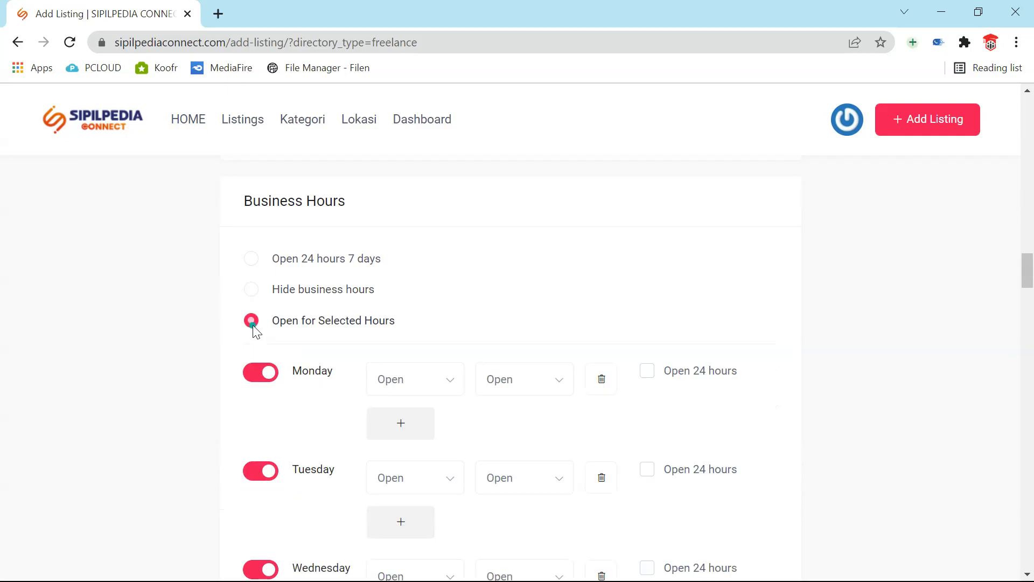
pyautogui.scroll(-2, 335, 337)
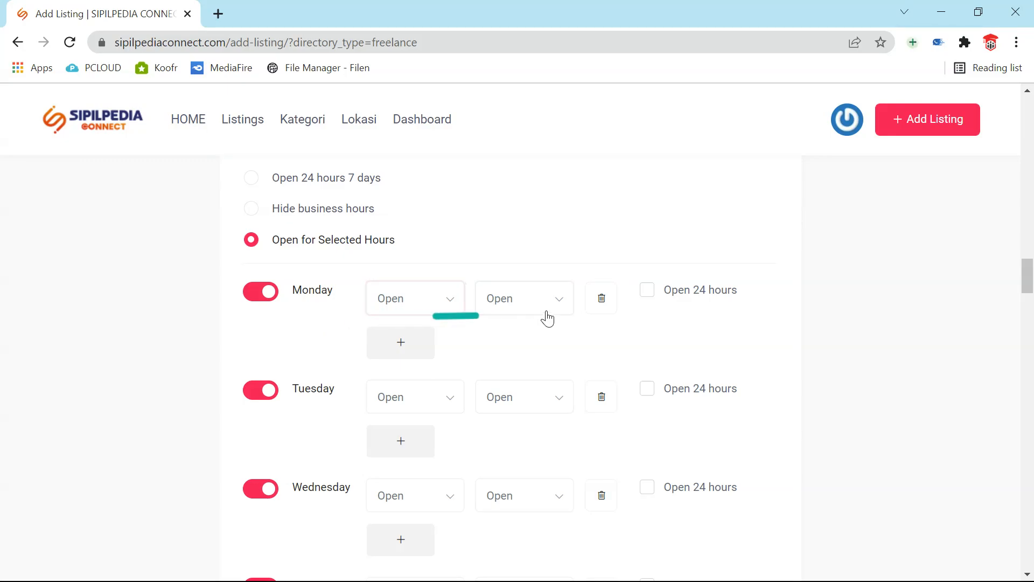
pyautogui.click(458, 297)
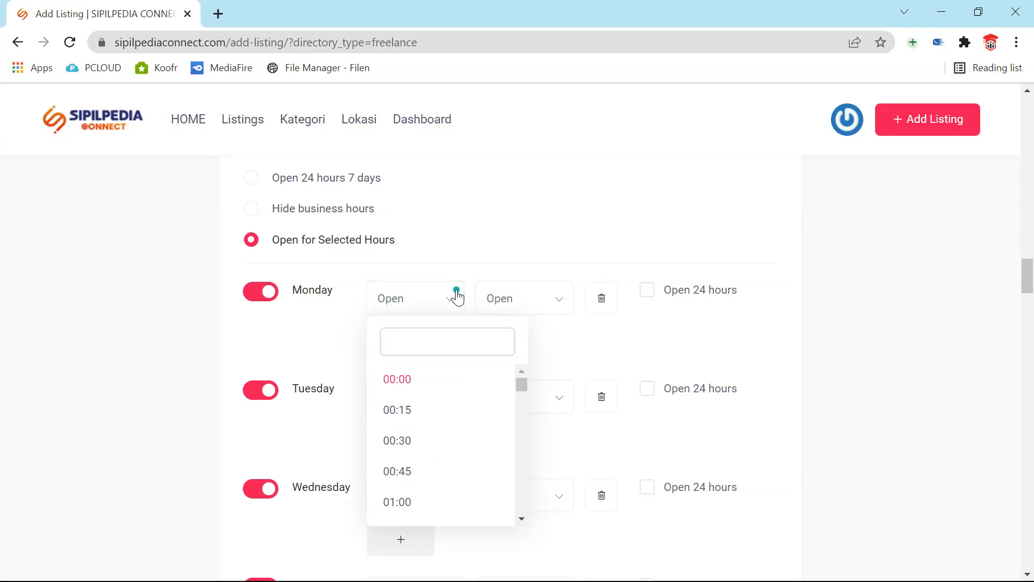
pyautogui.scroll(-3, 429, 429)
pyautogui.scroll(-19, 427, 432)
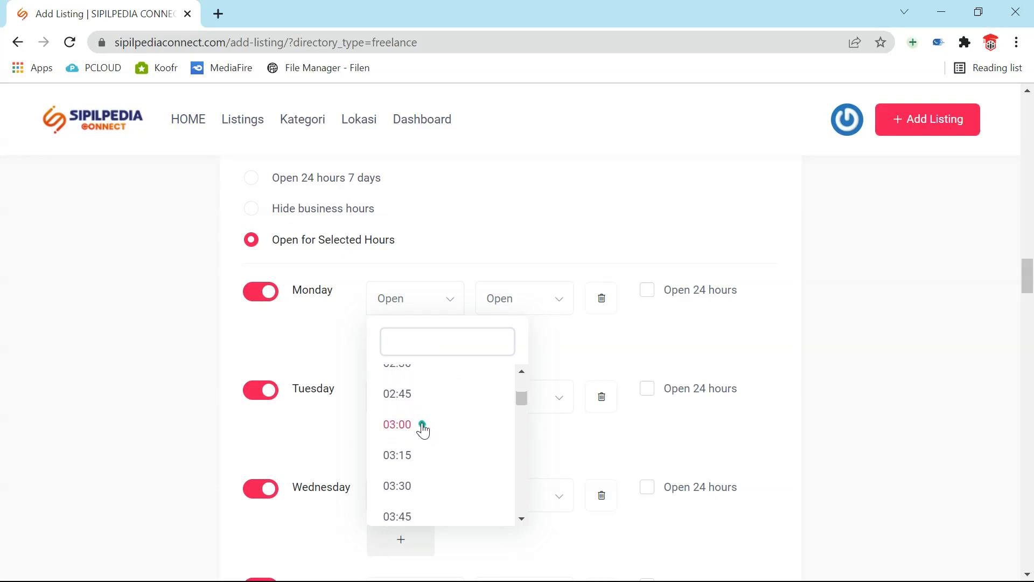
pyautogui.scroll(3, 422, 430)
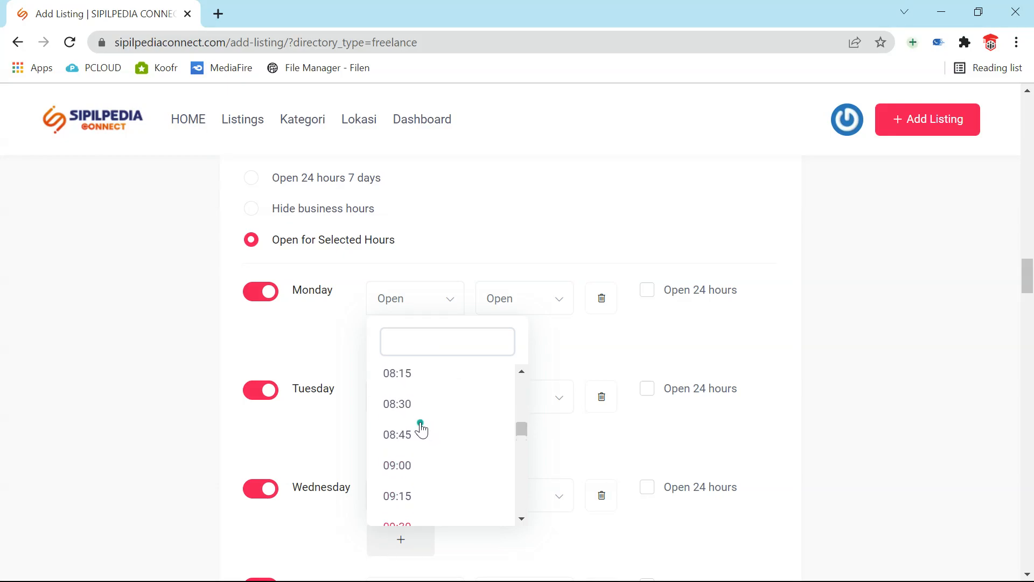
pyautogui.click(395, 397)
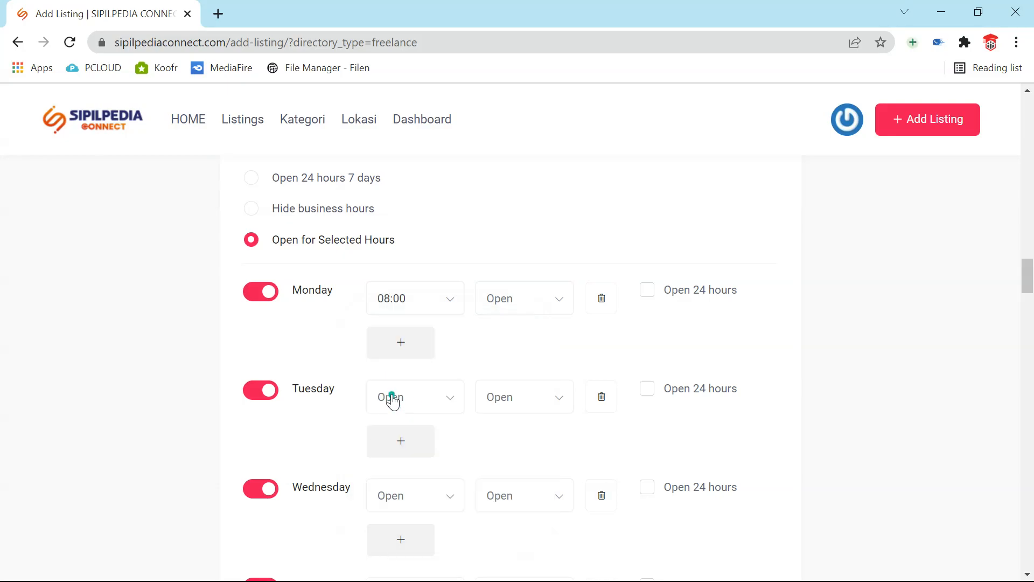
pyautogui.click(567, 299)
pyautogui.scroll(-19, 540, 458)
pyautogui.scroll(-20, 541, 469)
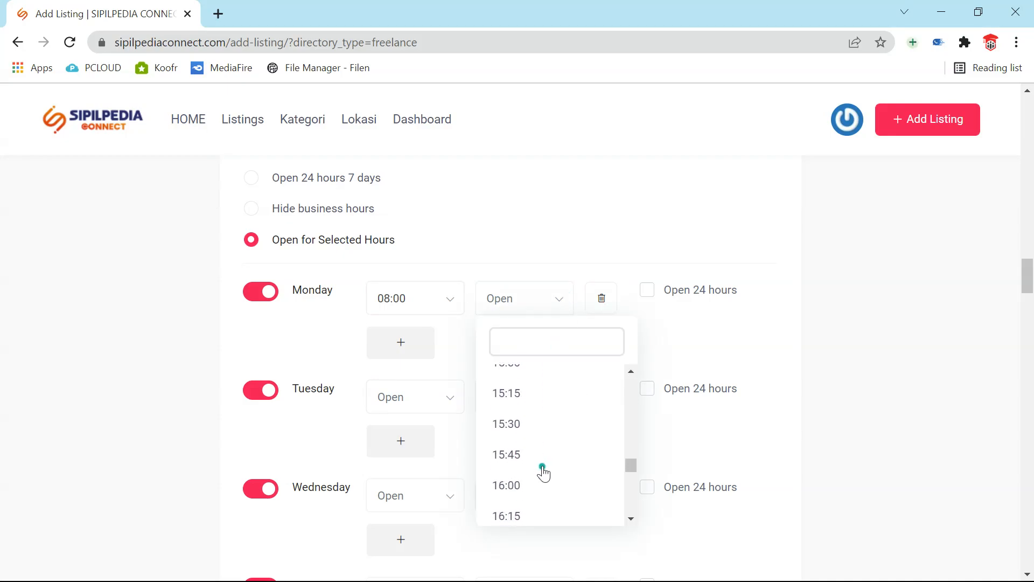
pyautogui.scroll(3, 533, 459)
pyautogui.scroll(3, 533, 462)
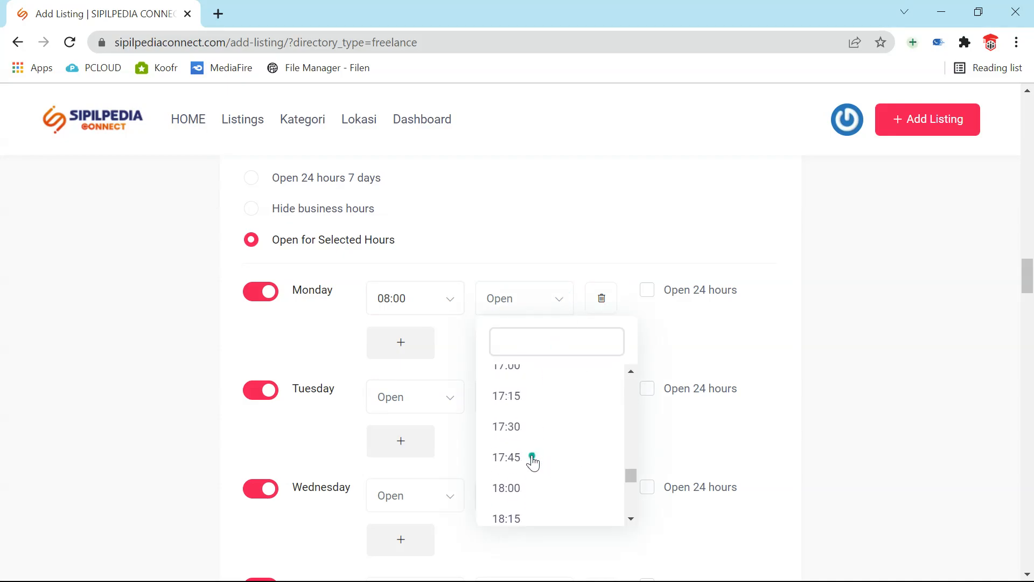
pyautogui.click(509, 439)
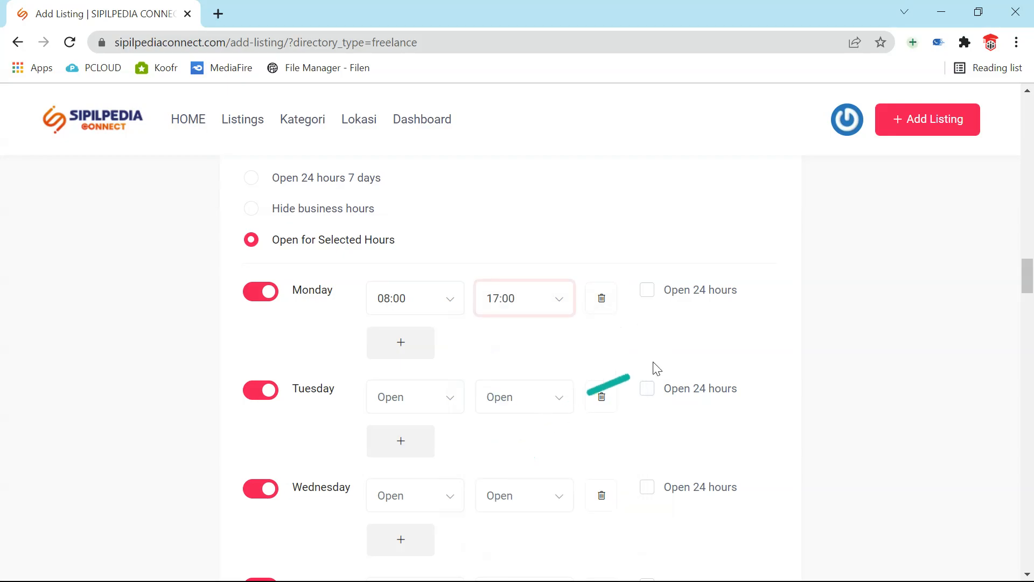
# - Set Tuesday's hours to 08:00–17:00
pyautogui.click(427, 409)
pyautogui.click(426, 408)
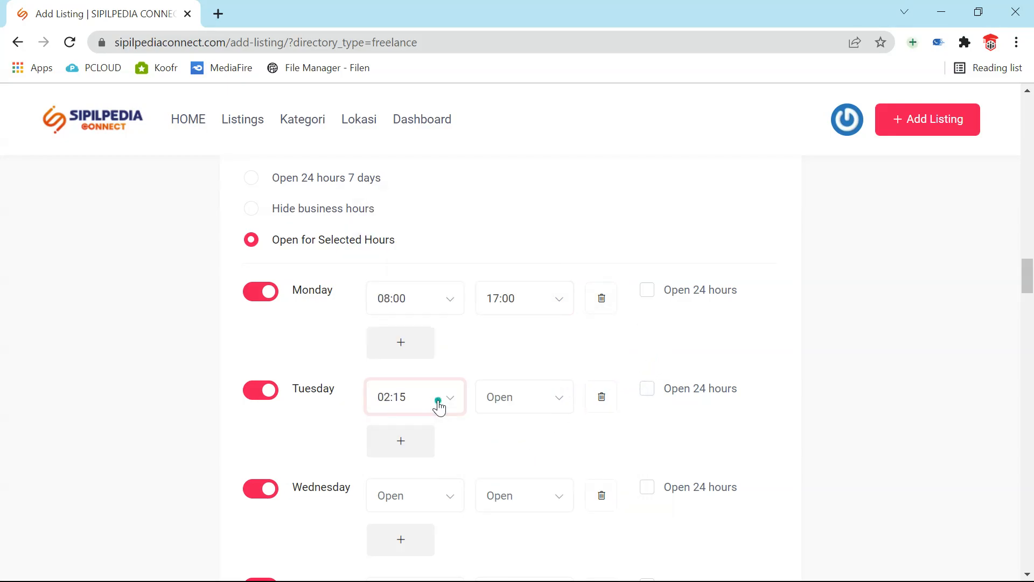
pyautogui.click(439, 408)
pyautogui.scroll(-5, 460, 353)
pyautogui.scroll(-6, 460, 352)
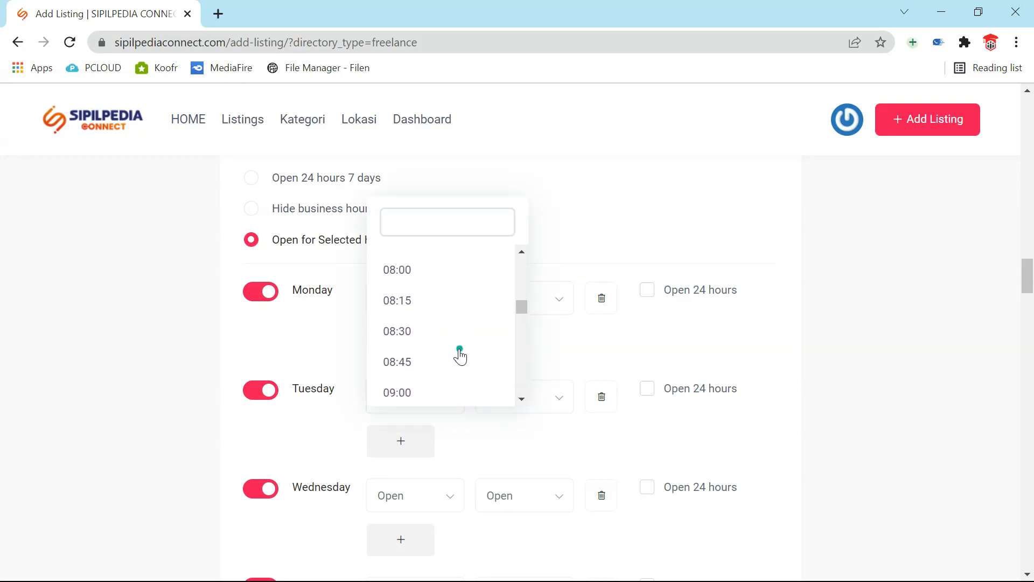
pyautogui.click(430, 273)
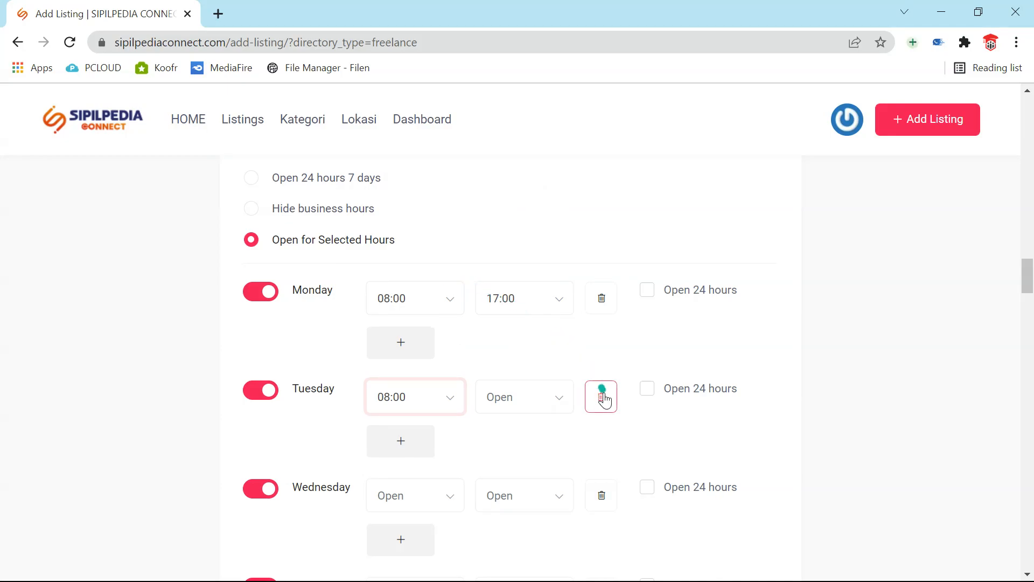
pyautogui.click(558, 395)
pyautogui.scroll(-10, 554, 365)
pyautogui.scroll(-20, 554, 365)
pyautogui.scroll(-7, 554, 365)
pyautogui.scroll(2, 555, 365)
pyautogui.scroll(13, 554, 365)
pyautogui.scroll(-2, 554, 365)
pyautogui.scroll(-1, 554, 365)
pyautogui.scroll(-1, 549, 383)
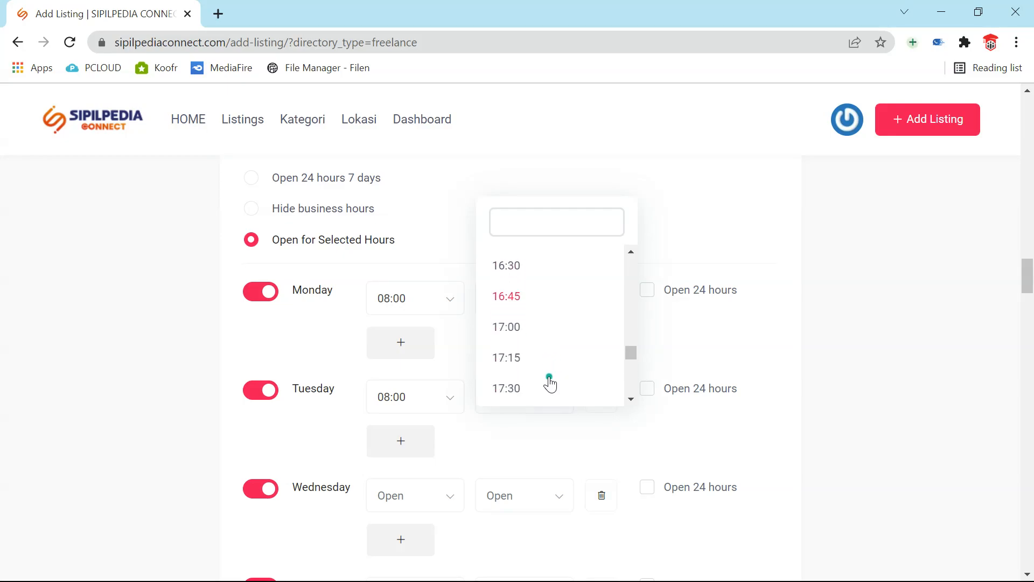
pyautogui.click(505, 338)
# - Mark Wednesday and Thursday as open 24 hours
pyautogui.scroll(-3, 550, 382)
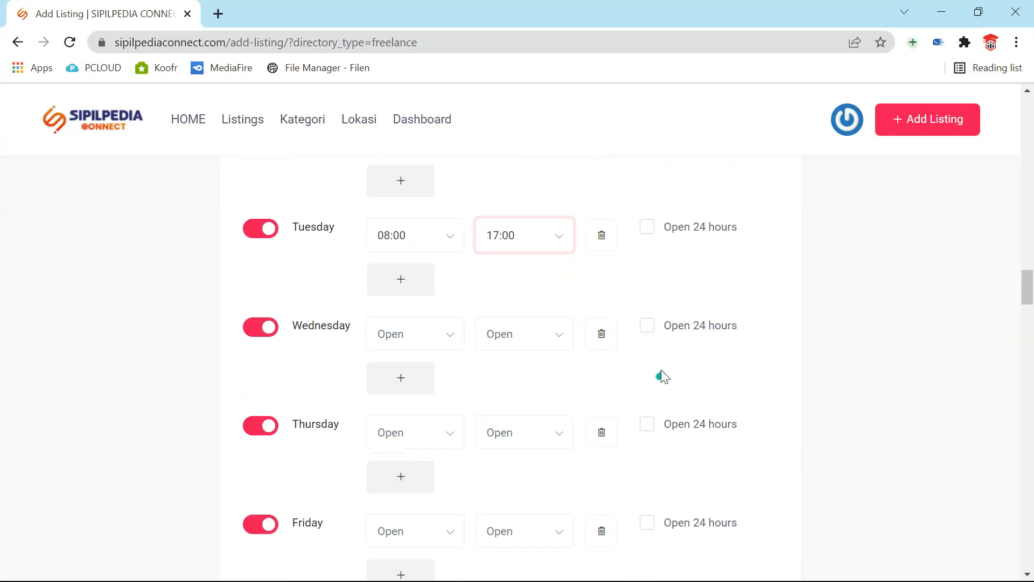
pyautogui.click(647, 331)
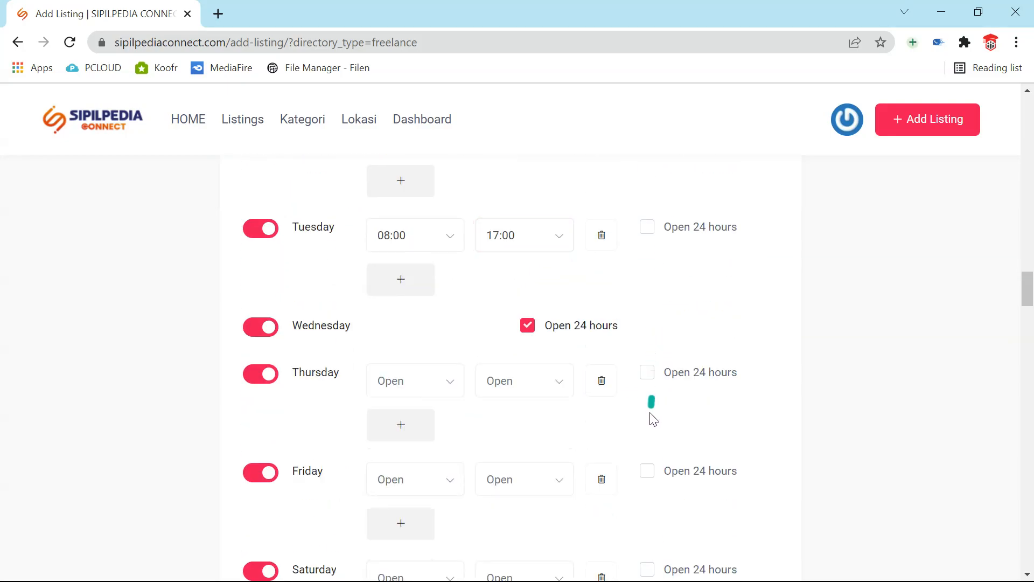
pyautogui.scroll(-2, 649, 412)
pyautogui.scroll(-2, 649, 418)
pyautogui.click(647, 212)
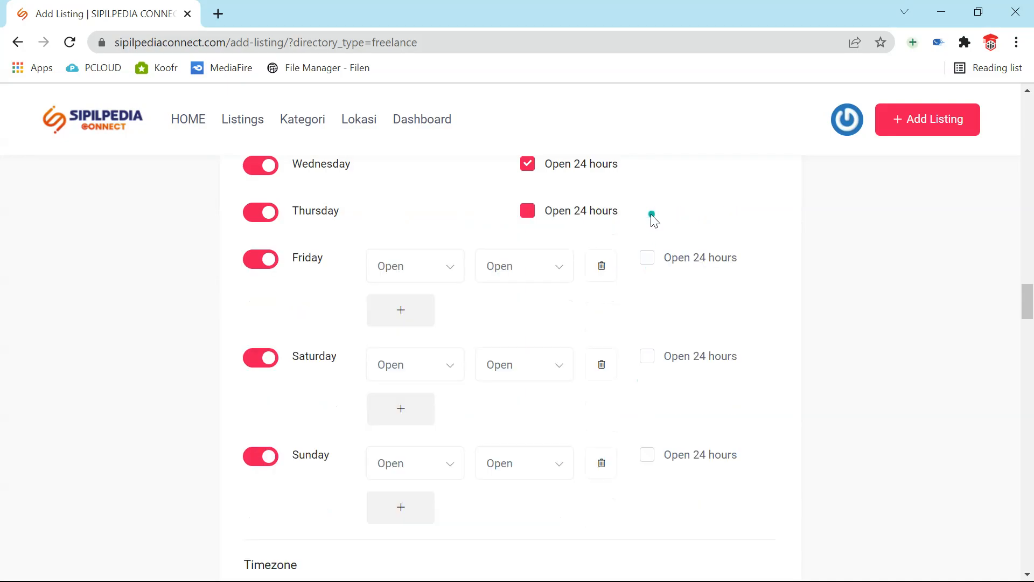
# - Set Friday's first time range to 09:00–11:00
pyautogui.click(459, 269)
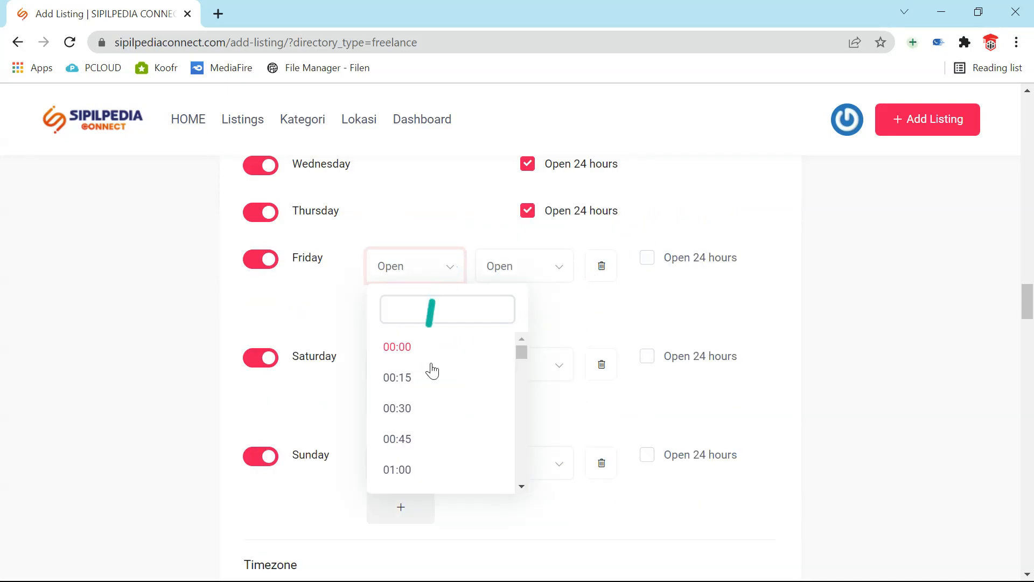
pyautogui.scroll(-12, 436, 399)
pyautogui.scroll(-12, 437, 404)
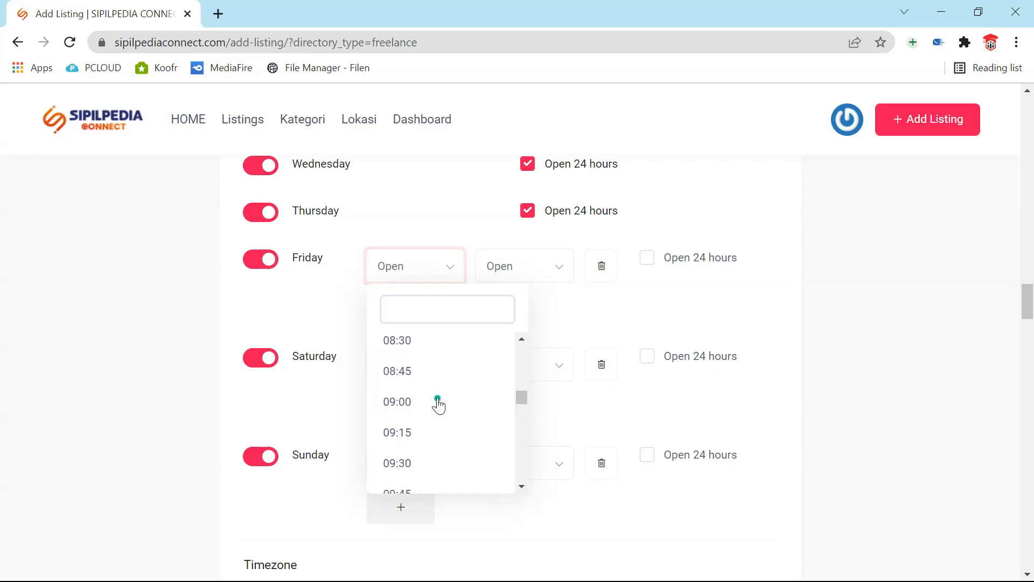
pyautogui.scroll(3, 436, 404)
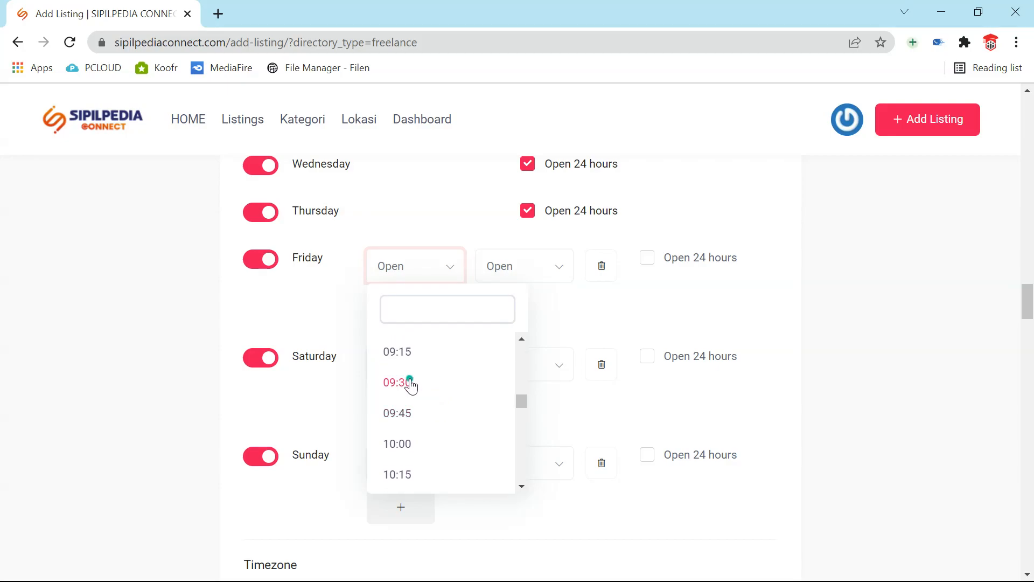
pyautogui.scroll(2, 411, 383)
pyautogui.click(418, 399)
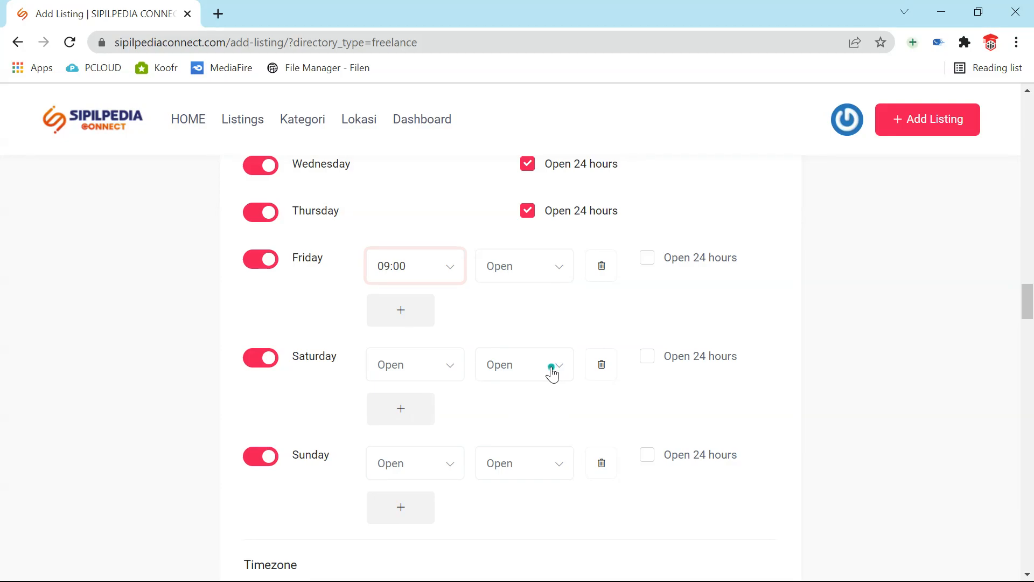
pyautogui.click(538, 278)
pyautogui.scroll(-3, 536, 384)
pyautogui.scroll(-9, 537, 392)
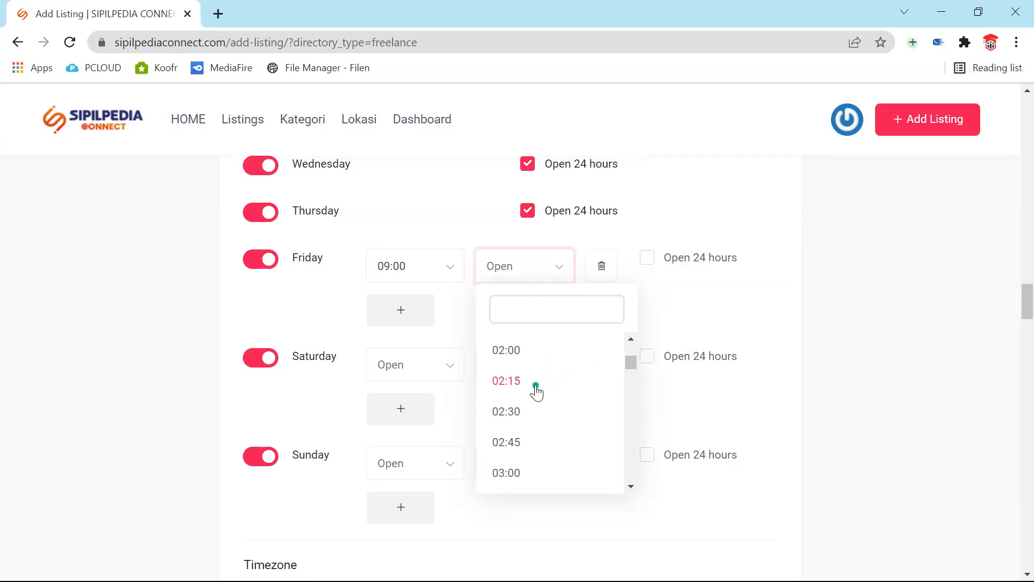
pyautogui.scroll(-8, 540, 401)
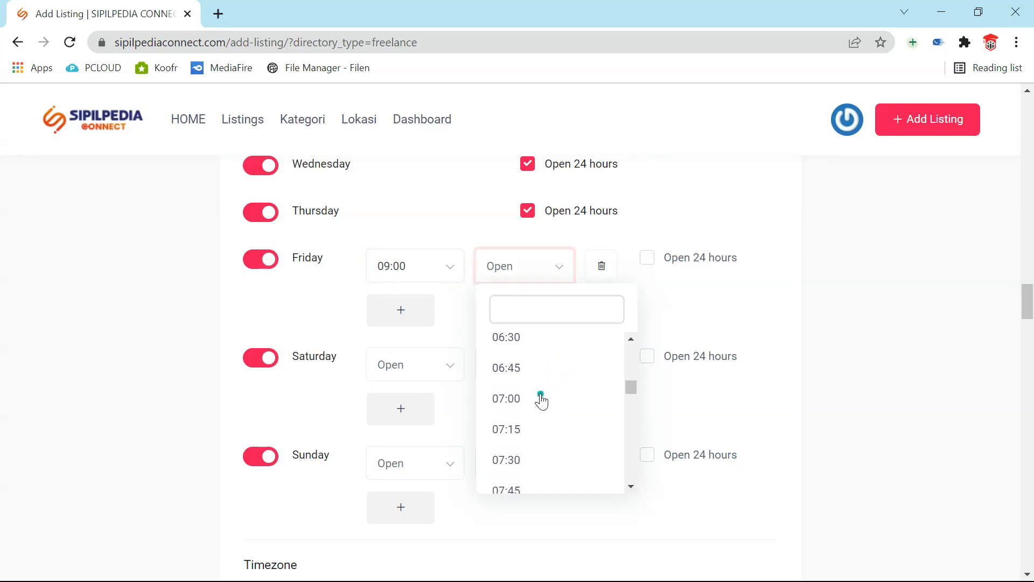
pyautogui.scroll(-3, 538, 401)
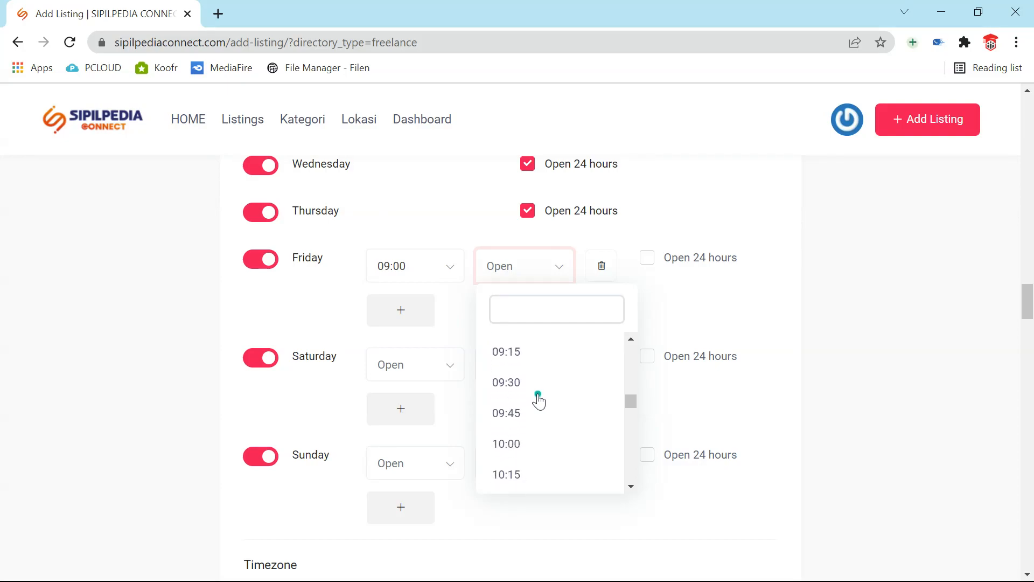
pyautogui.scroll(-2, 519, 431)
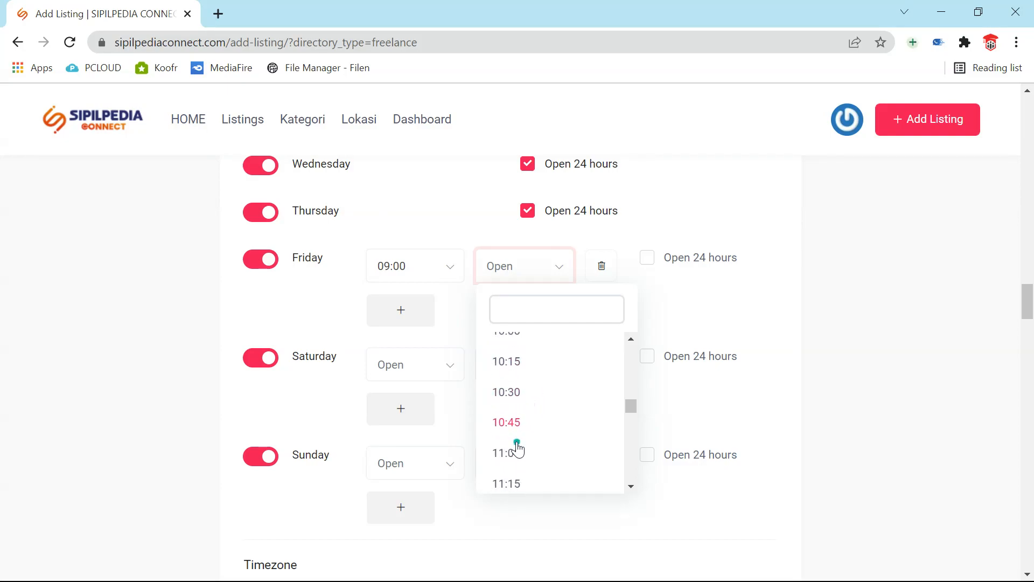
pyautogui.click(519, 412)
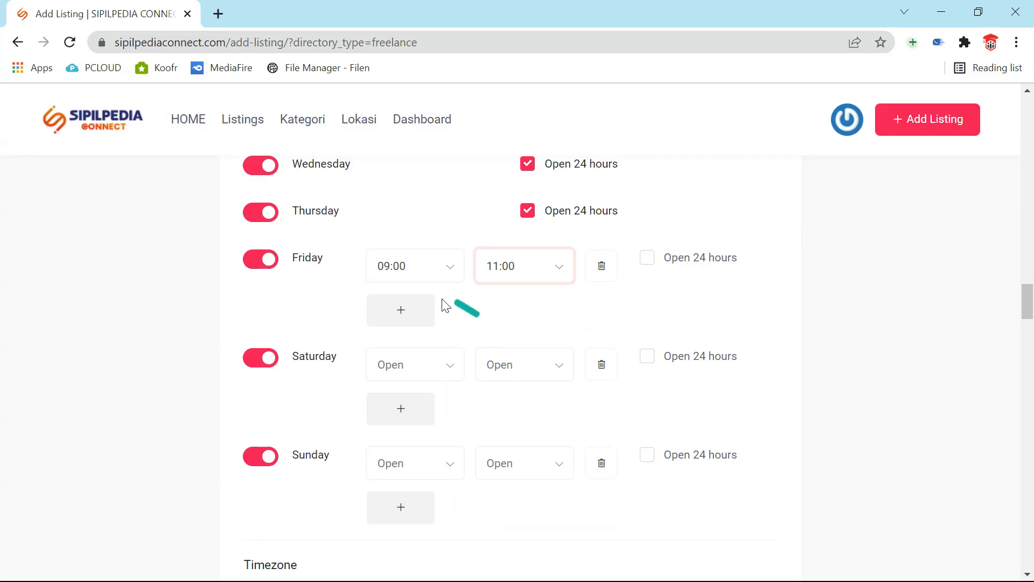
# - Add a second Friday time range from 13:00 to 17:00
pyautogui.click(415, 315)
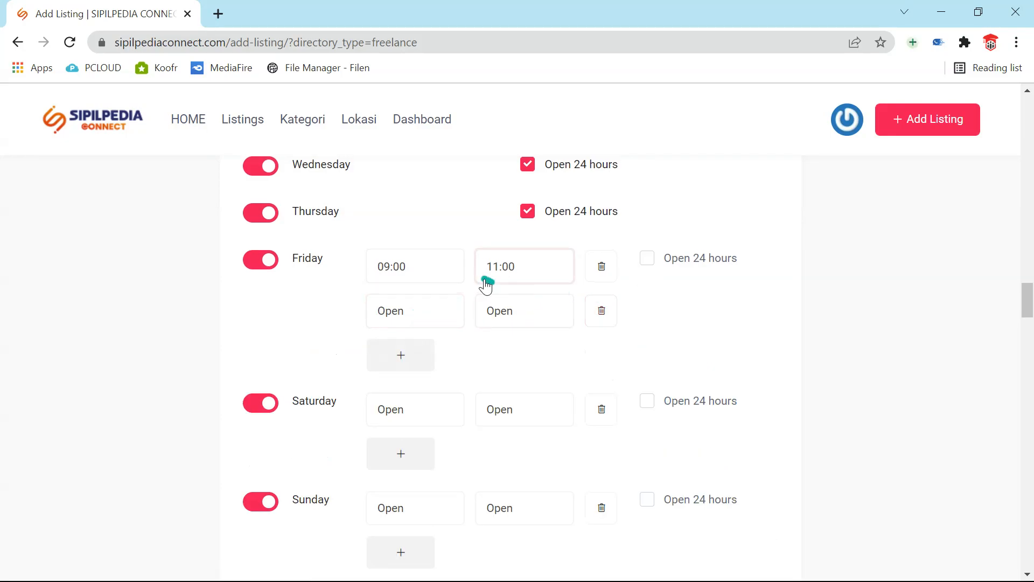
pyautogui.click(399, 321)
pyautogui.scroll(-20, 426, 429)
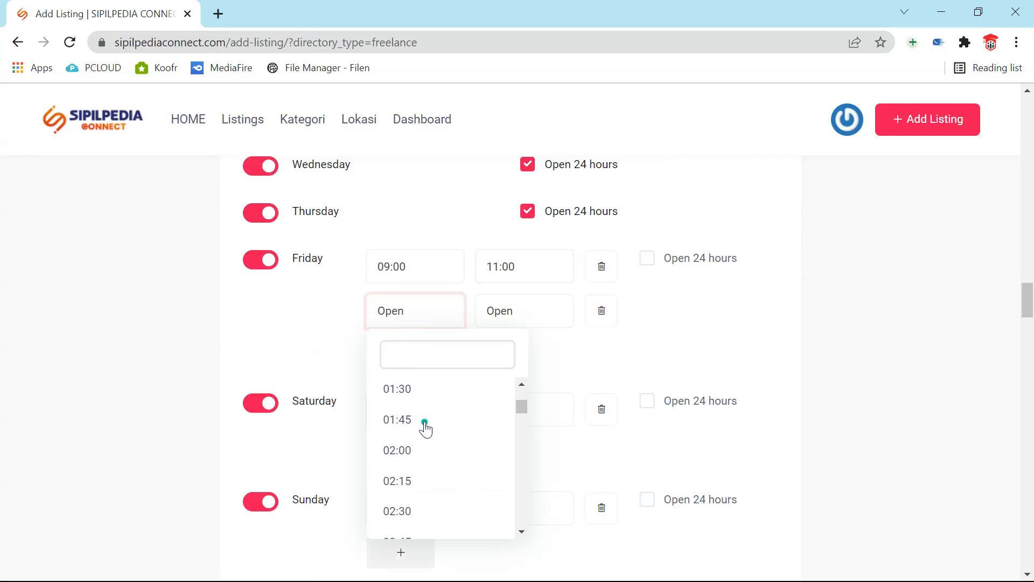
pyautogui.scroll(-7, 425, 429)
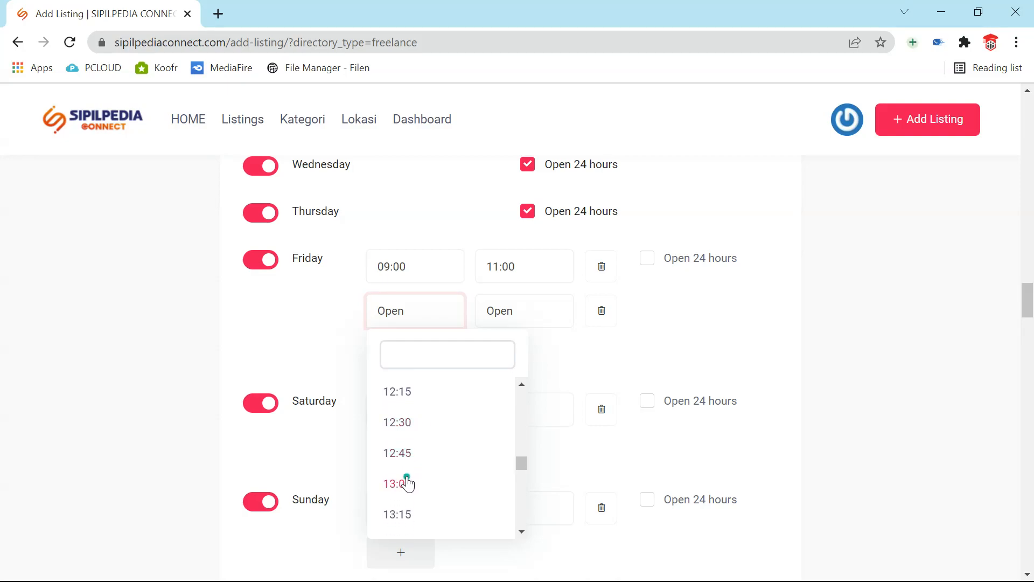
pyautogui.click(408, 483)
pyautogui.click(538, 323)
pyautogui.scroll(-14, 544, 436)
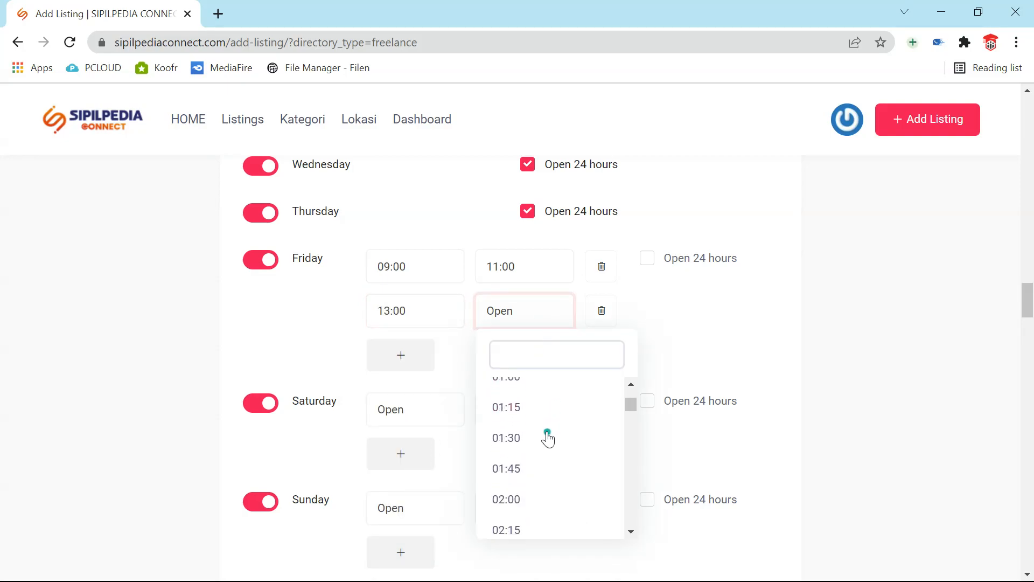
pyautogui.scroll(-18, 545, 439)
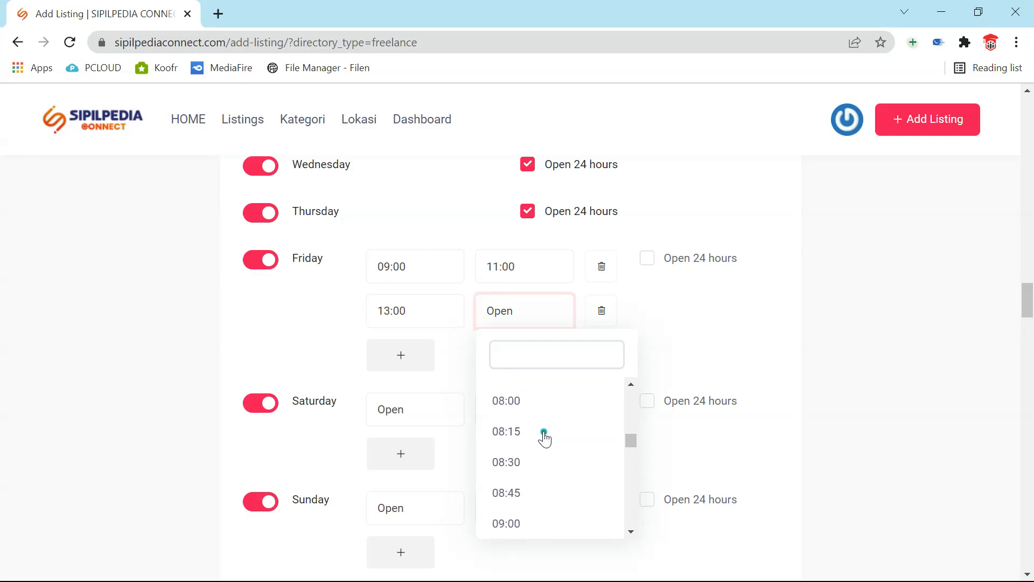
pyautogui.scroll(-5, 541, 442)
pyautogui.scroll(2, 538, 441)
pyautogui.scroll(-1, 539, 441)
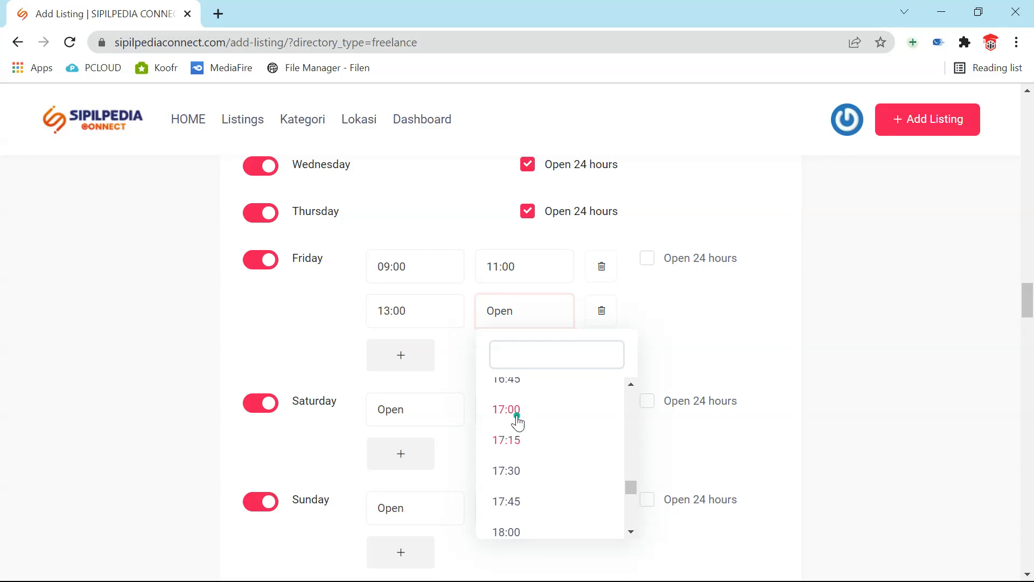
pyautogui.click(517, 416)
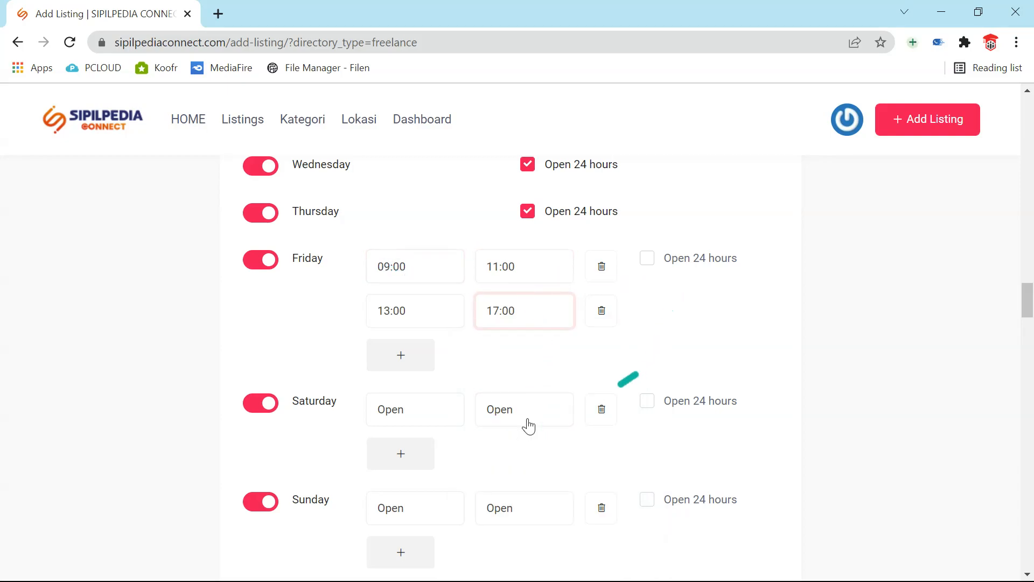
# - Mark Saturday and Sunday as closed
pyautogui.scroll(-1, 337, 422)
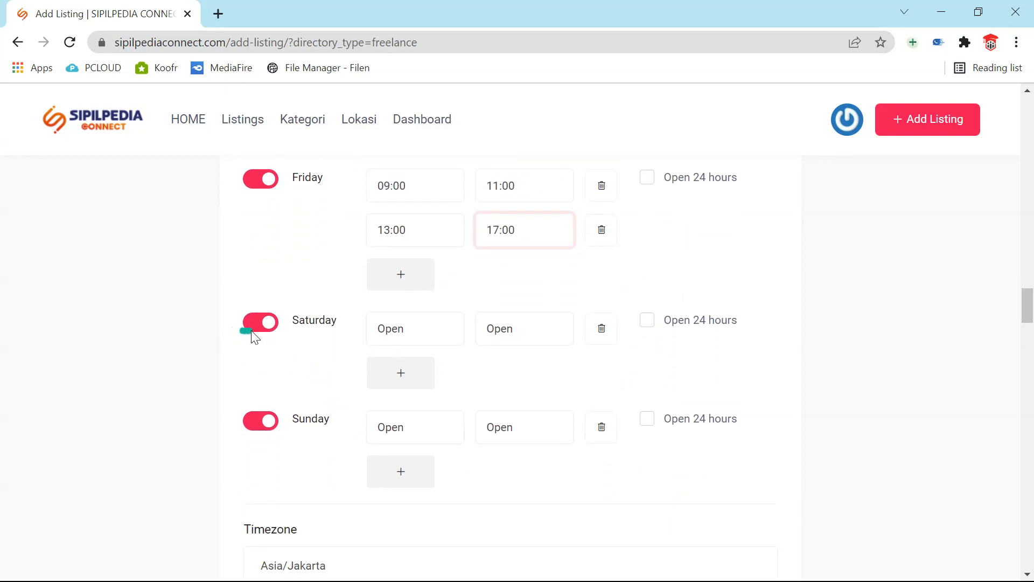
pyautogui.click(247, 322)
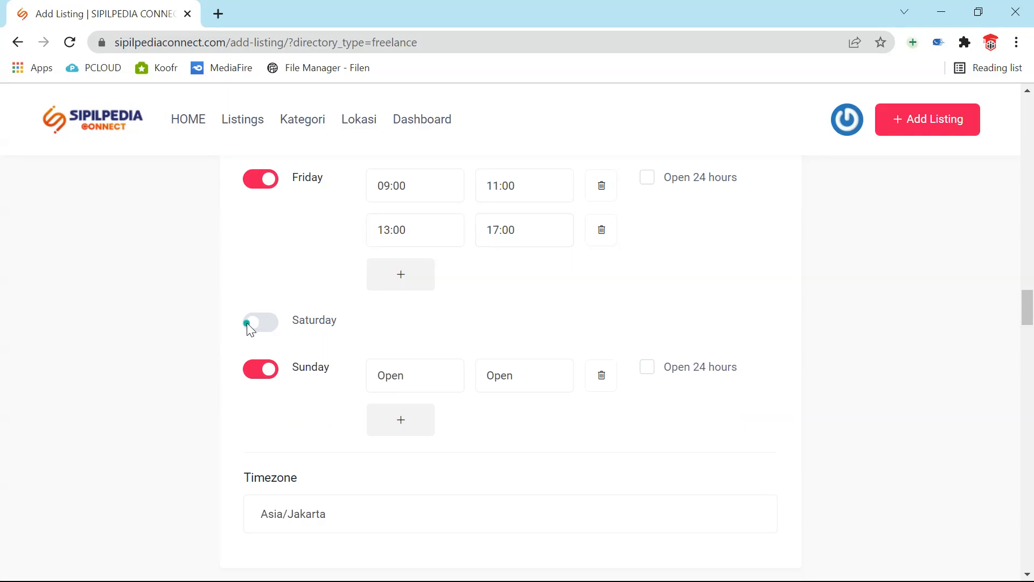
pyautogui.click(251, 380)
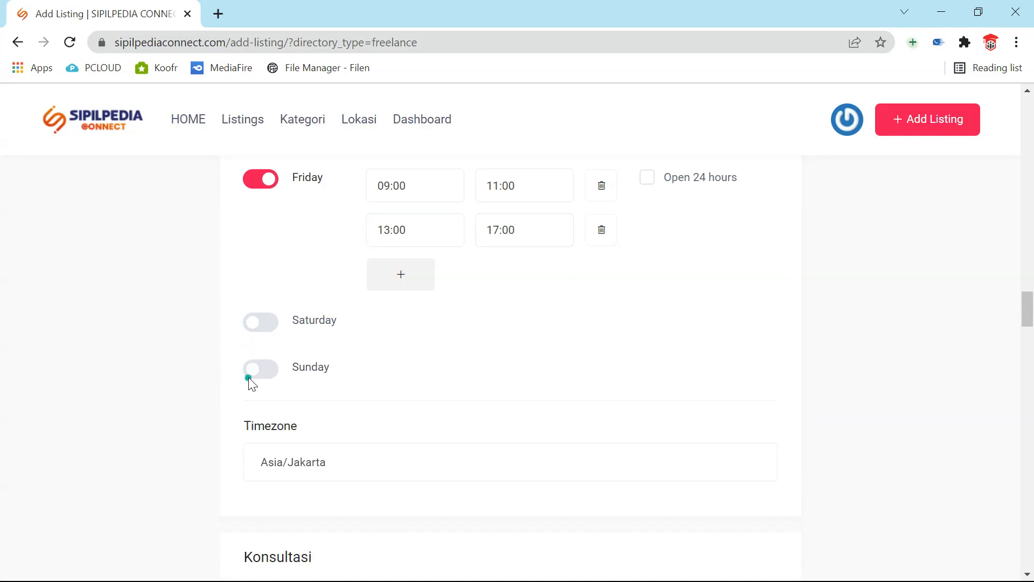
# - Try other timezones such as Africa/Blantyre, then leave the Timezone field empty
pyautogui.click(390, 464)
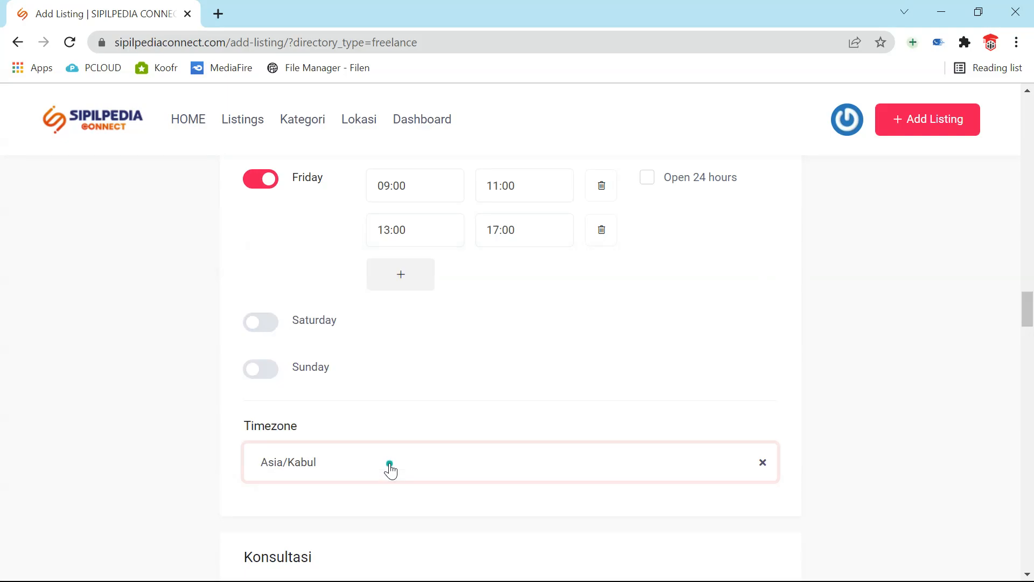
pyautogui.click(389, 464)
pyautogui.click(440, 465)
pyautogui.click(763, 462)
pyautogui.click(419, 467)
pyautogui.click(416, 465)
pyautogui.scroll(-5, 464, 419)
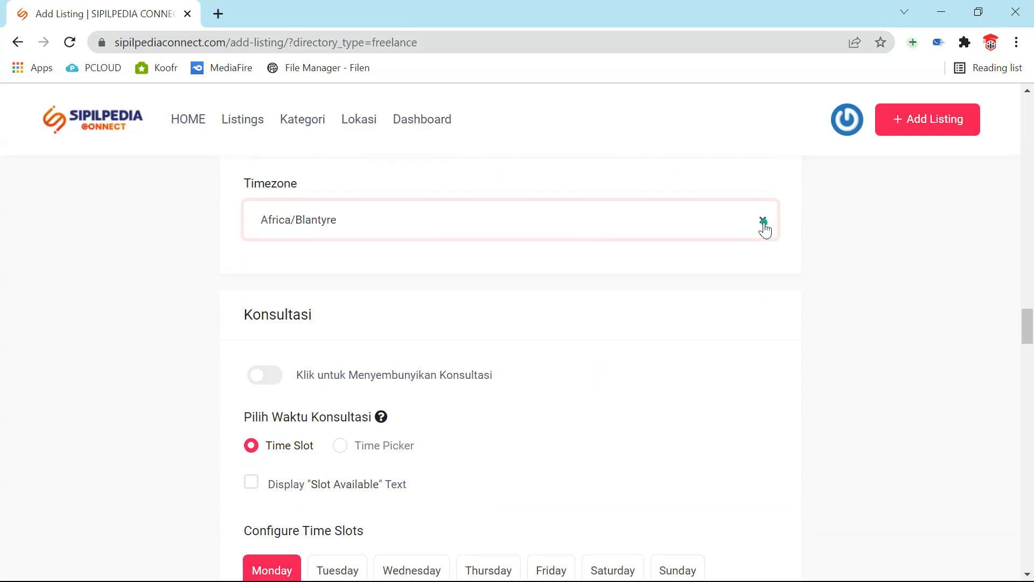
pyautogui.click(763, 221)
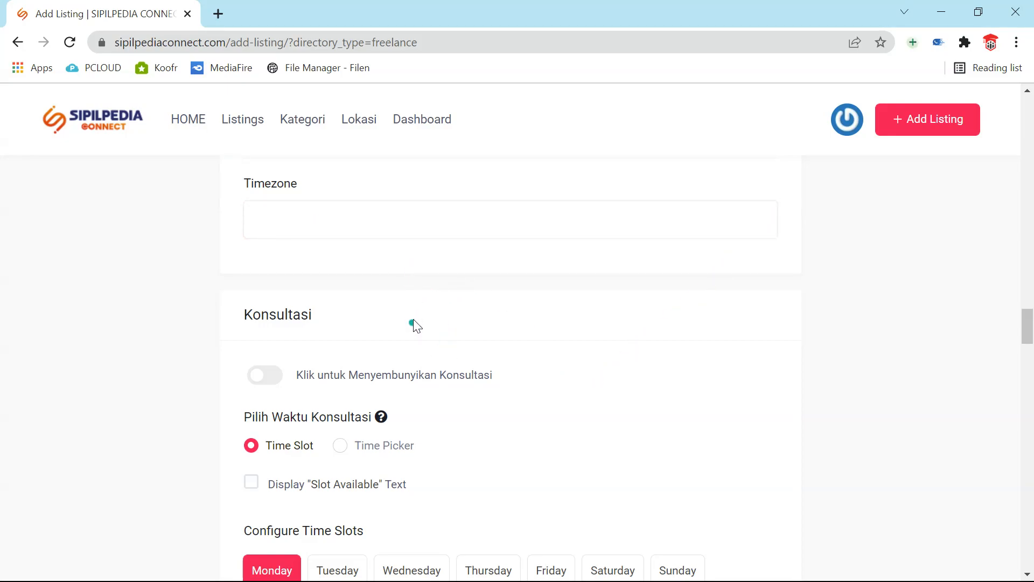
pyautogui.scroll(-3, 413, 324)
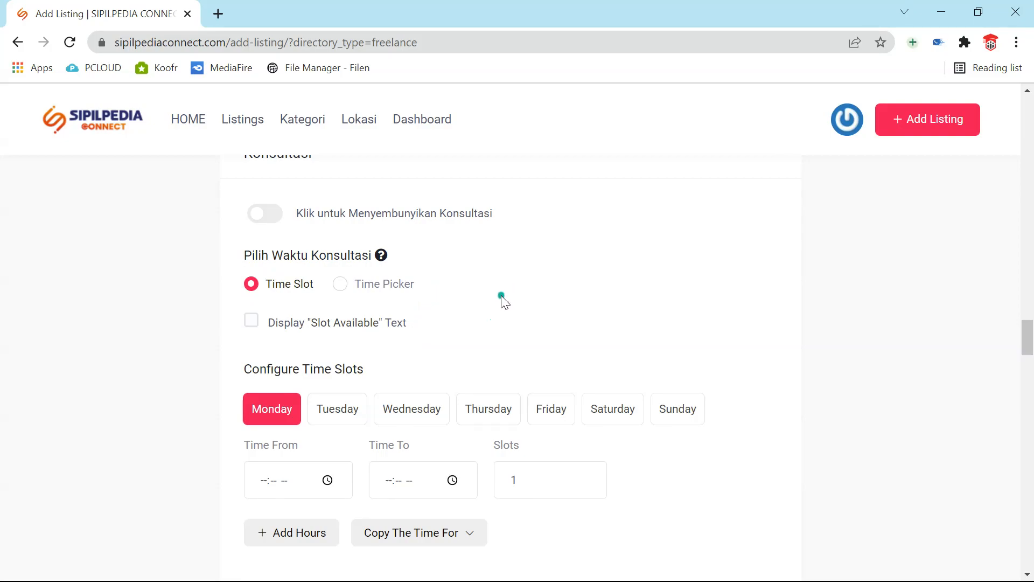
pyautogui.scroll(2, 510, 304)
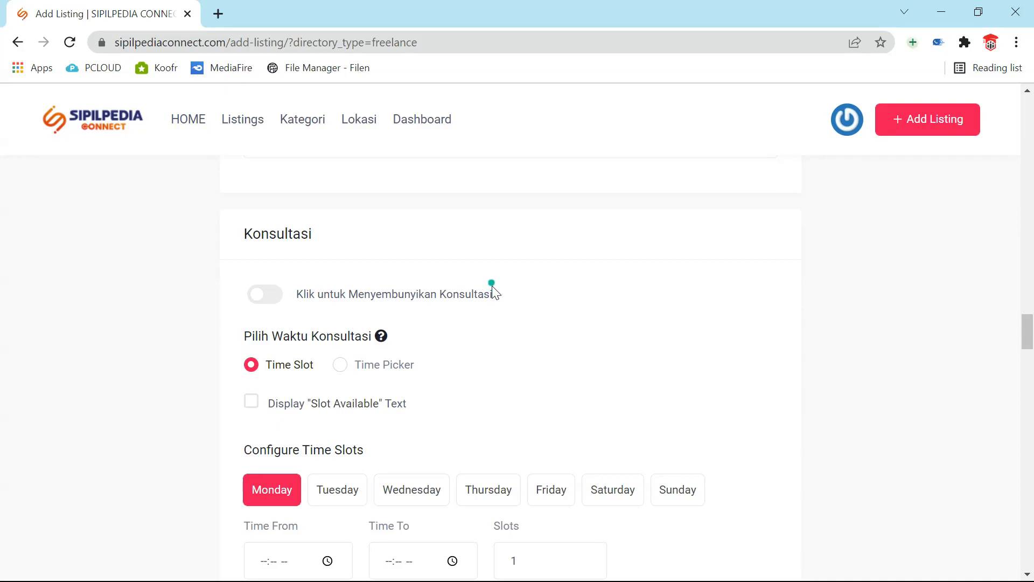
pyautogui.click(271, 299)
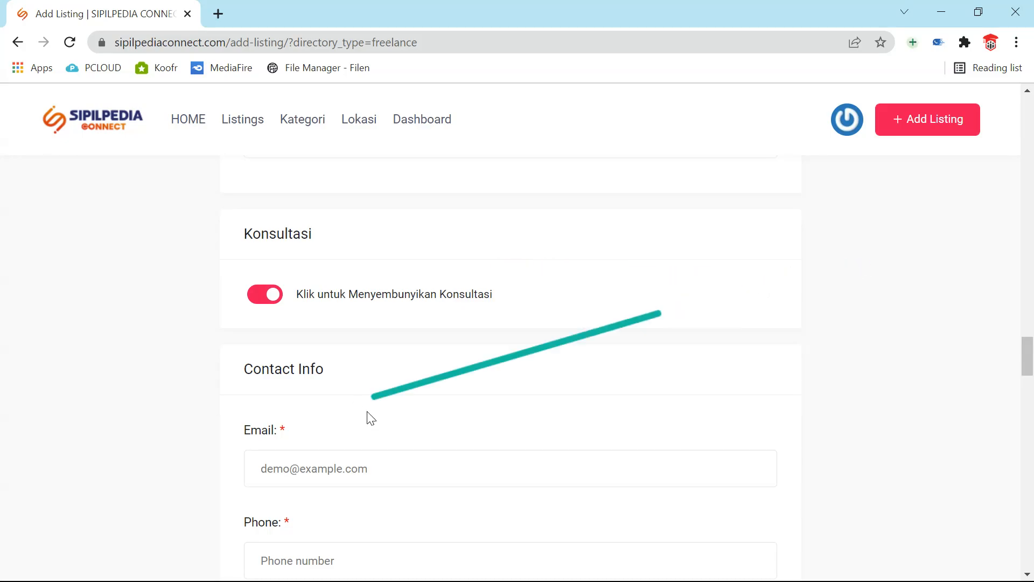
pyautogui.click(261, 301)
pyautogui.scroll(-3, 305, 385)
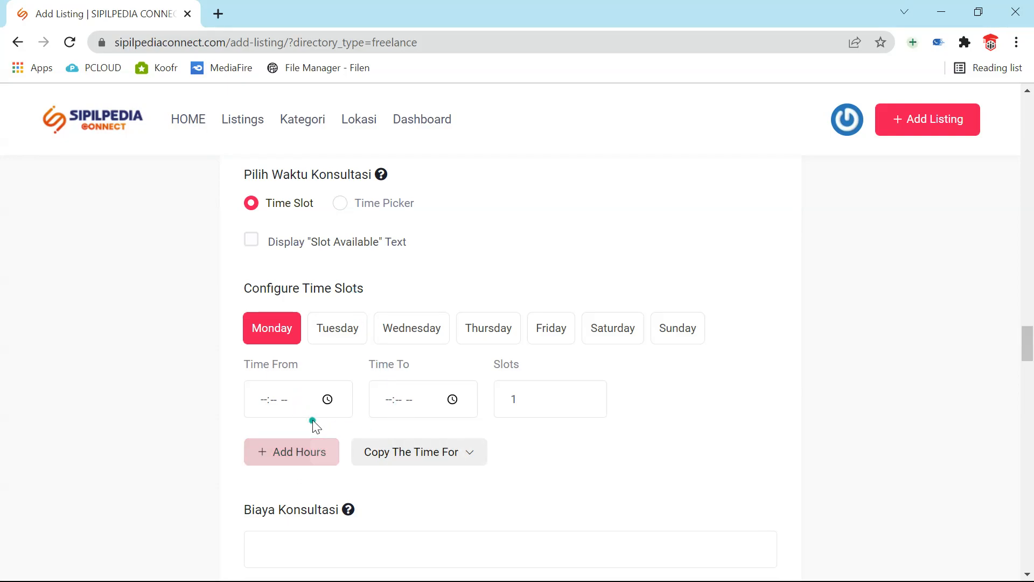
# - Turn on the Slot Available text display and select the Slots Available label
pyautogui.click(252, 242)
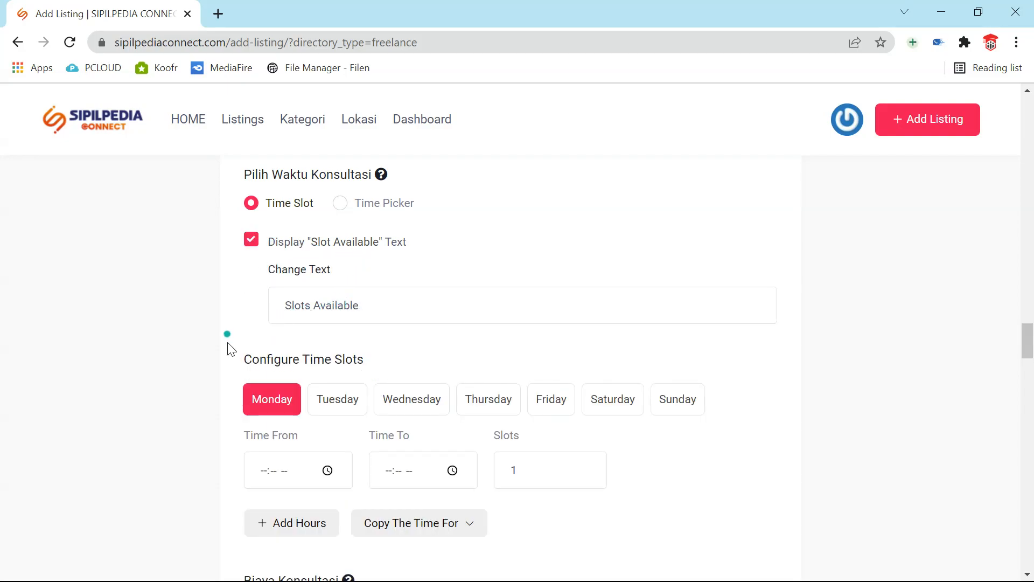
pyautogui.click(344, 304)
pyautogui.moveTo(370, 311); pyautogui.dragTo(269, 297)
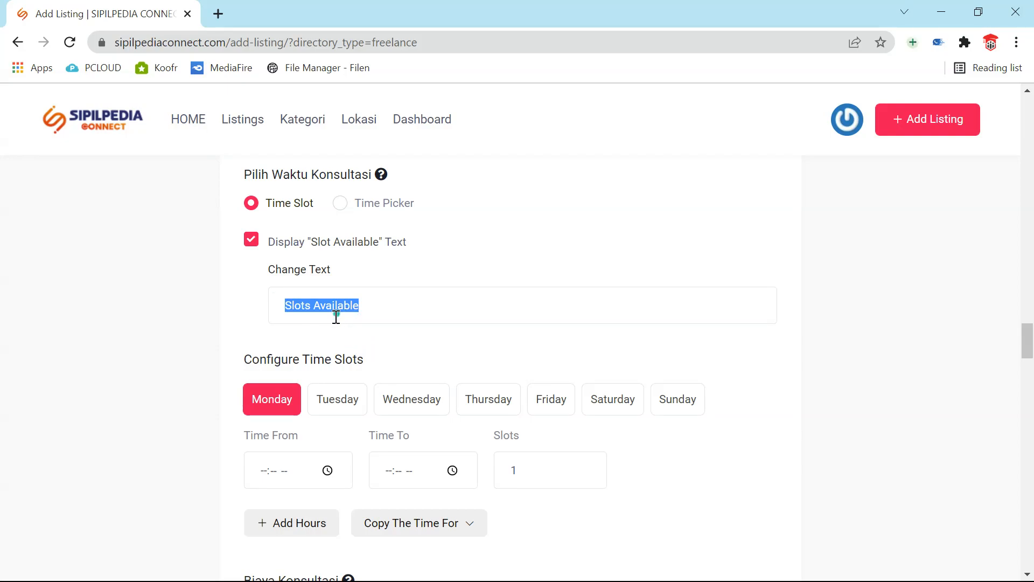
pyautogui.scroll(-3, 340, 333)
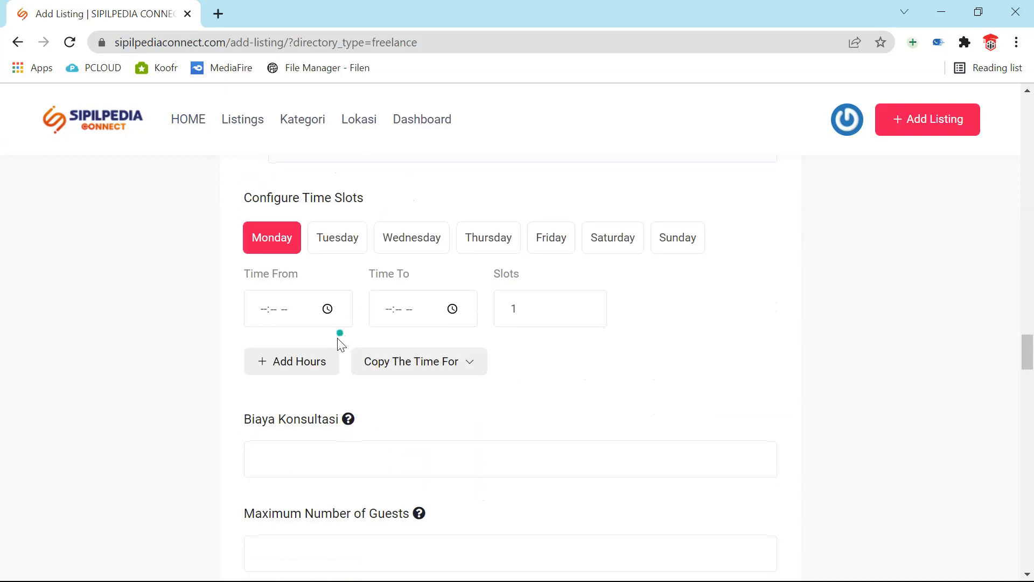
# - Set Monday's slot Time From to 08:00 AM and Time To to 11:00 AM
pyautogui.click(285, 312)
pyautogui.click(327, 309)
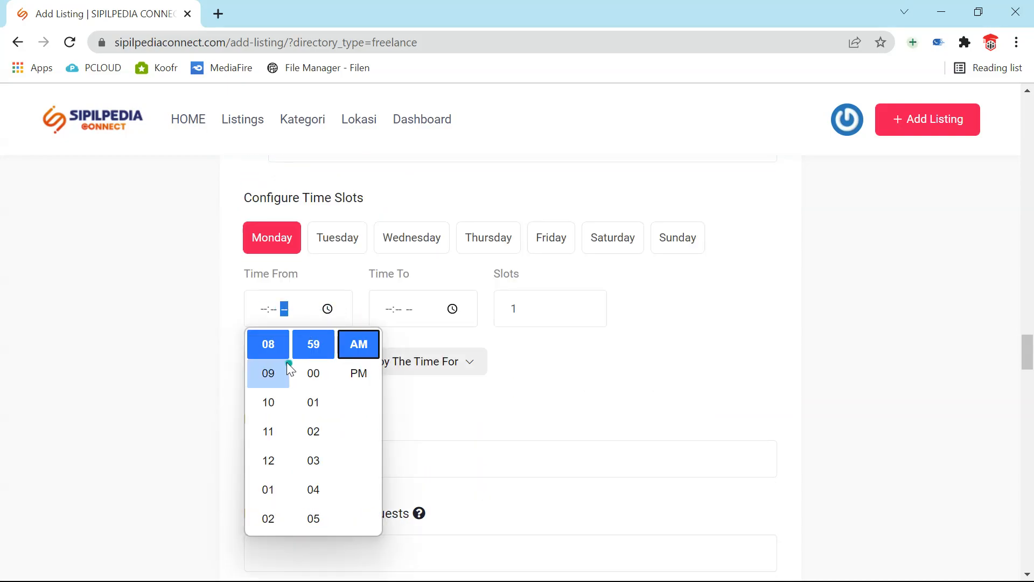
pyautogui.click(267, 341)
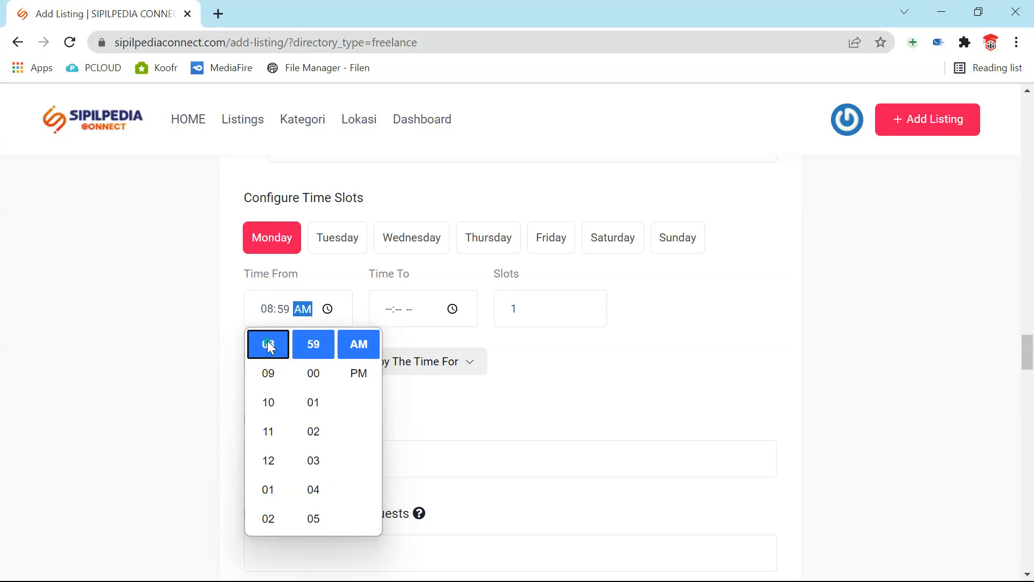
pyautogui.click(311, 379)
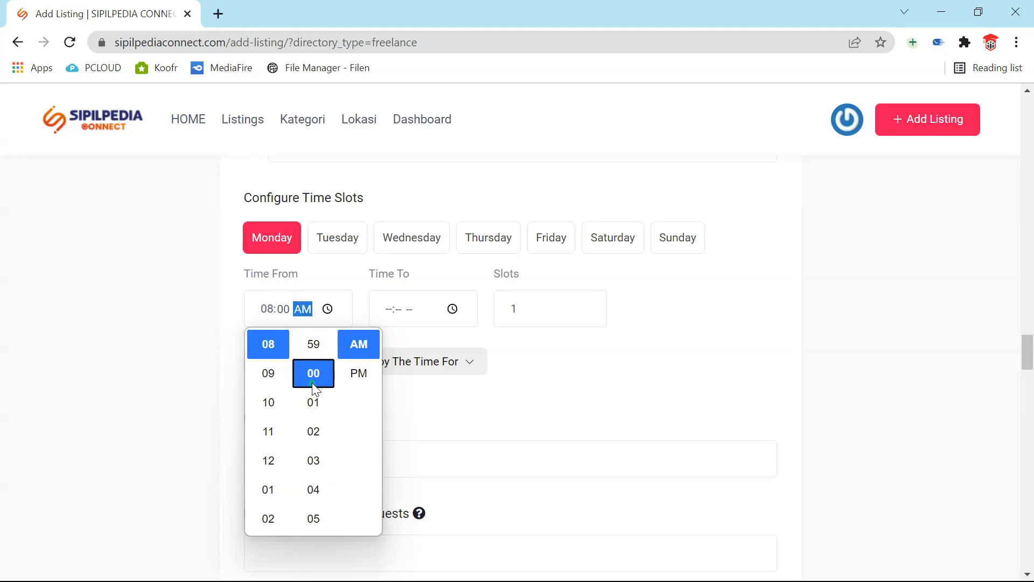
pyautogui.click(385, 317)
pyautogui.click(452, 312)
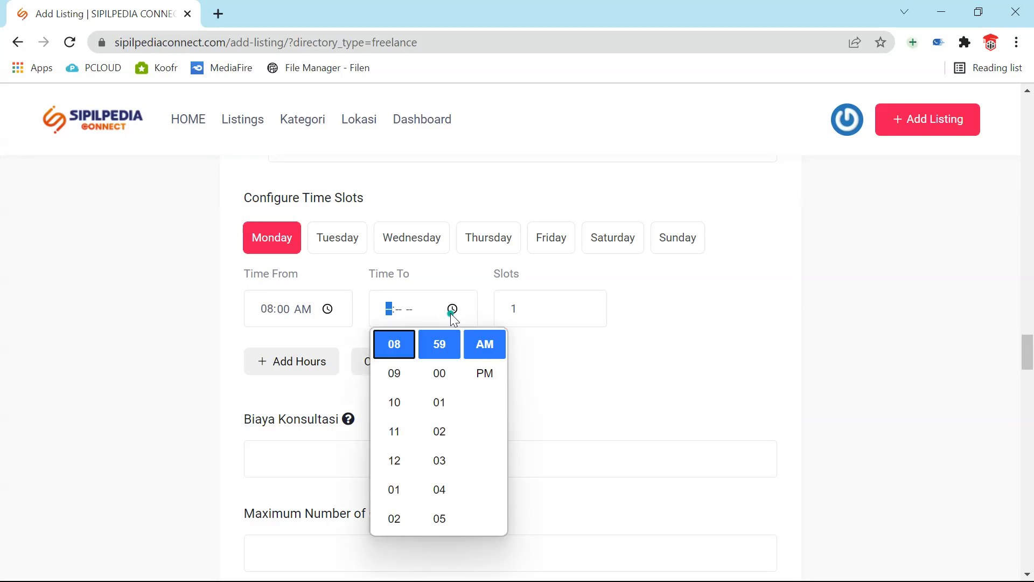
pyautogui.click(395, 428)
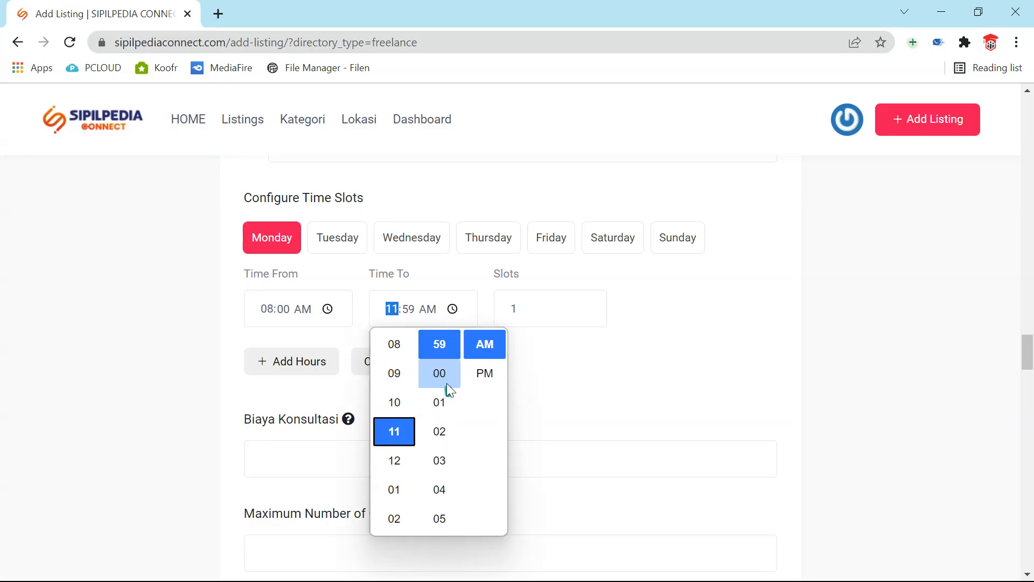
pyautogui.click(443, 379)
pyautogui.click(641, 356)
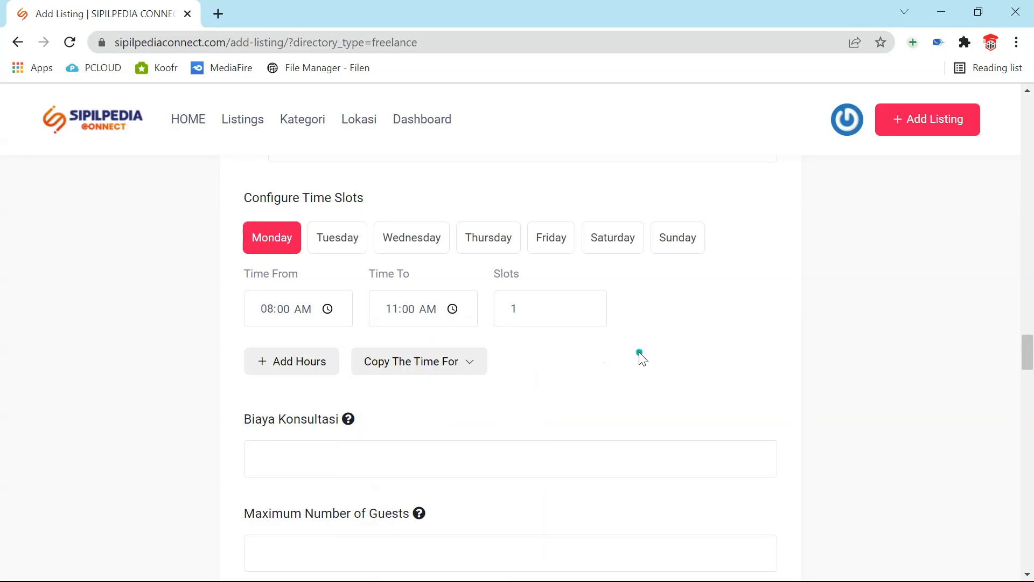
pyautogui.scroll(2, 641, 355)
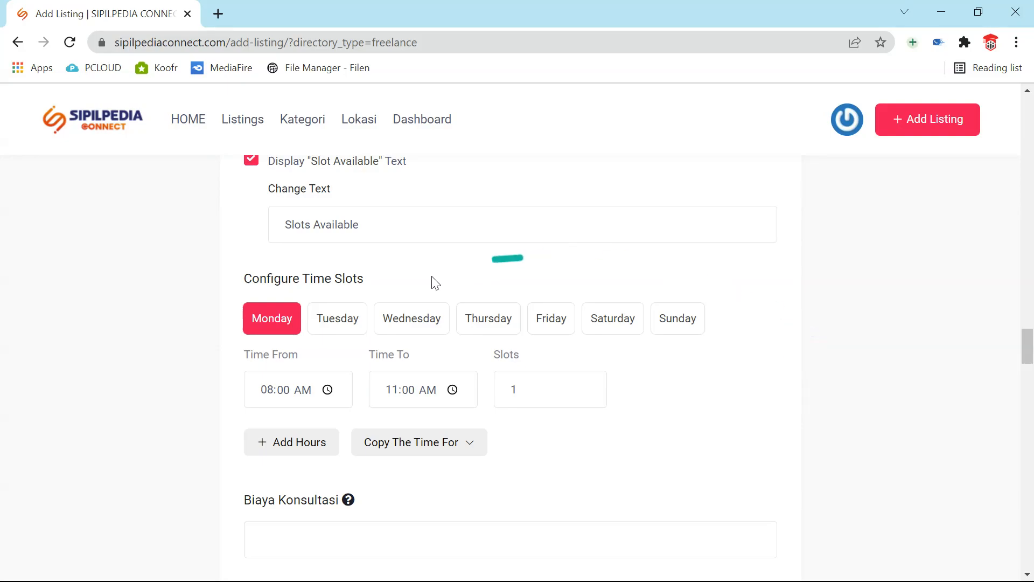
# - Toggle the Slot Available text off and back on, and change Monday's slot count from 1 to 5
pyautogui.scroll(2, 547, 369)
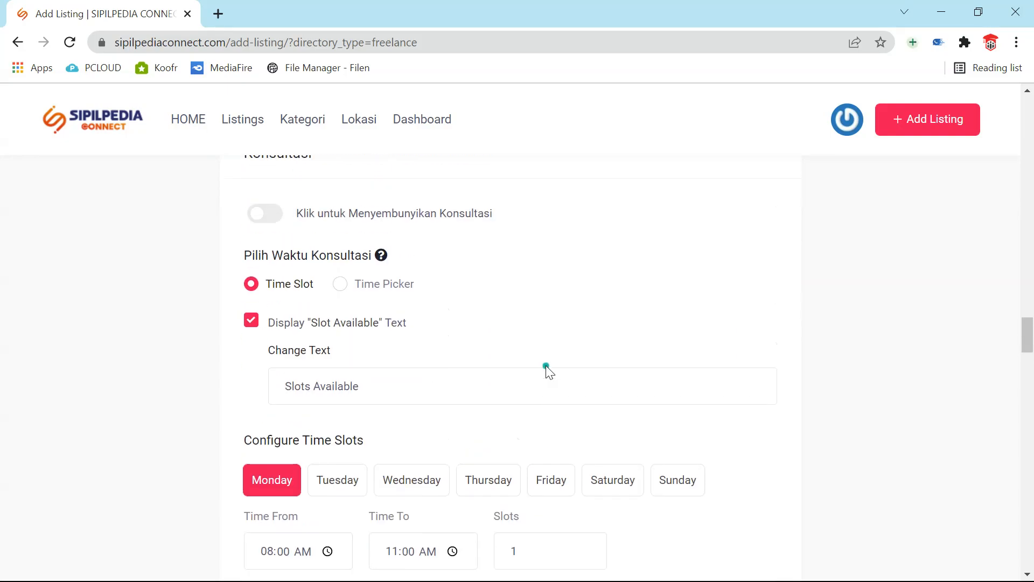
pyautogui.scroll(-1, 547, 369)
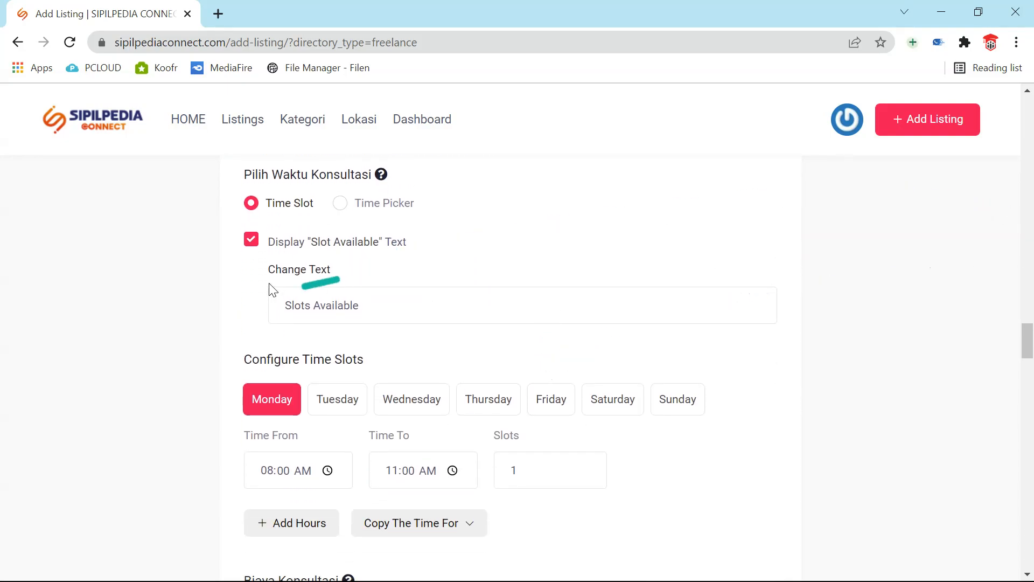
pyautogui.click(251, 240)
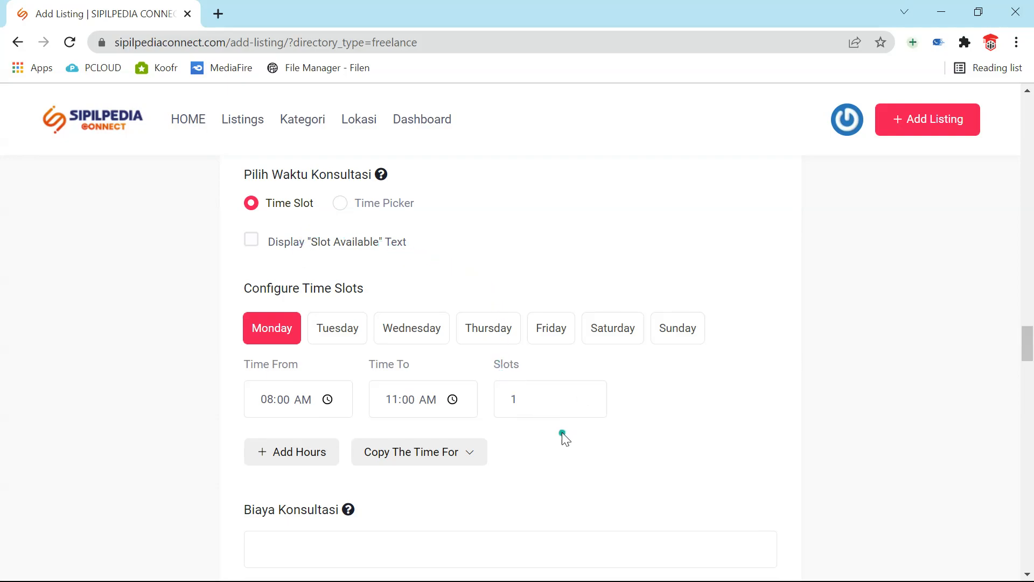
pyautogui.click(251, 239)
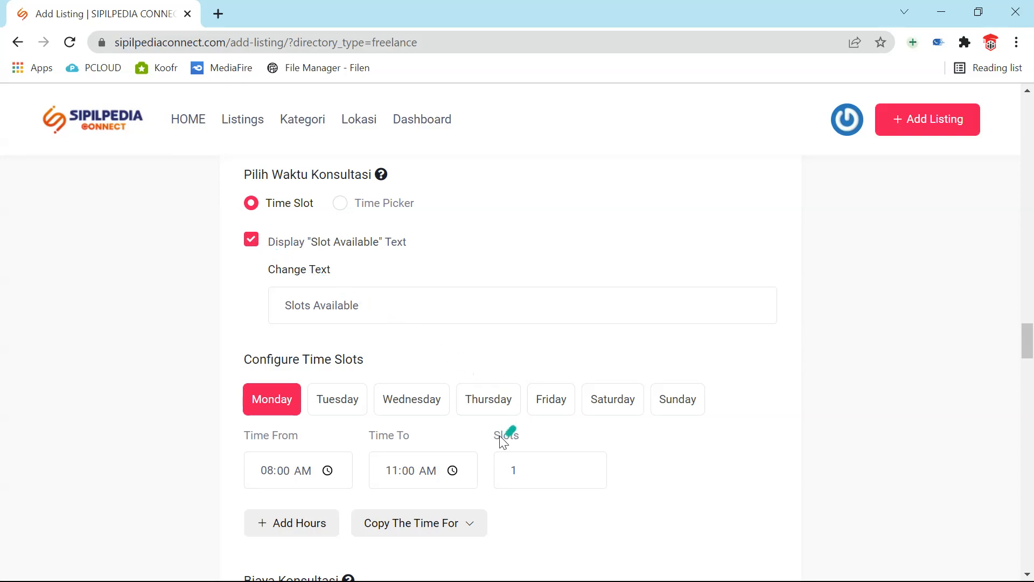
pyautogui.moveTo(535, 470); pyautogui.dragTo(461, 456)
pyautogui.write('5')
pyautogui.scroll(-2, 536, 354)
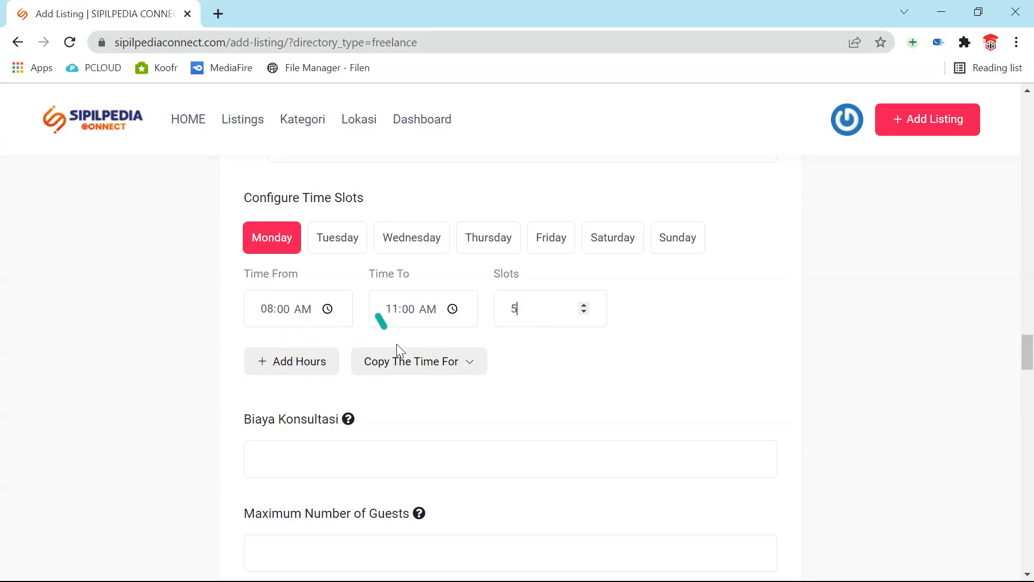
pyautogui.click(458, 367)
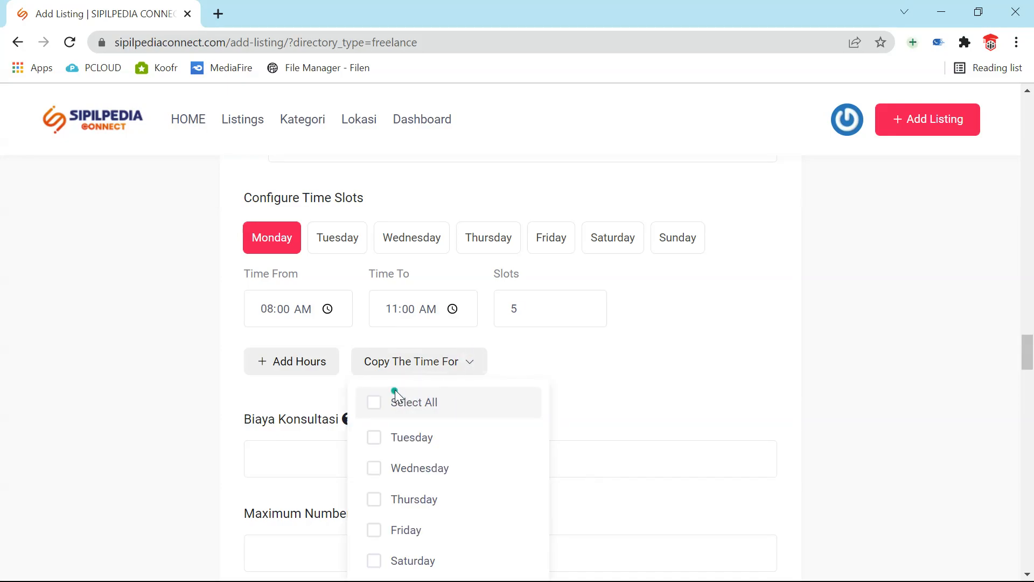
# - Copy Monday's times to Tuesday, Wednesday, Thursday and Friday and save
pyautogui.scroll(-2, 389, 385)
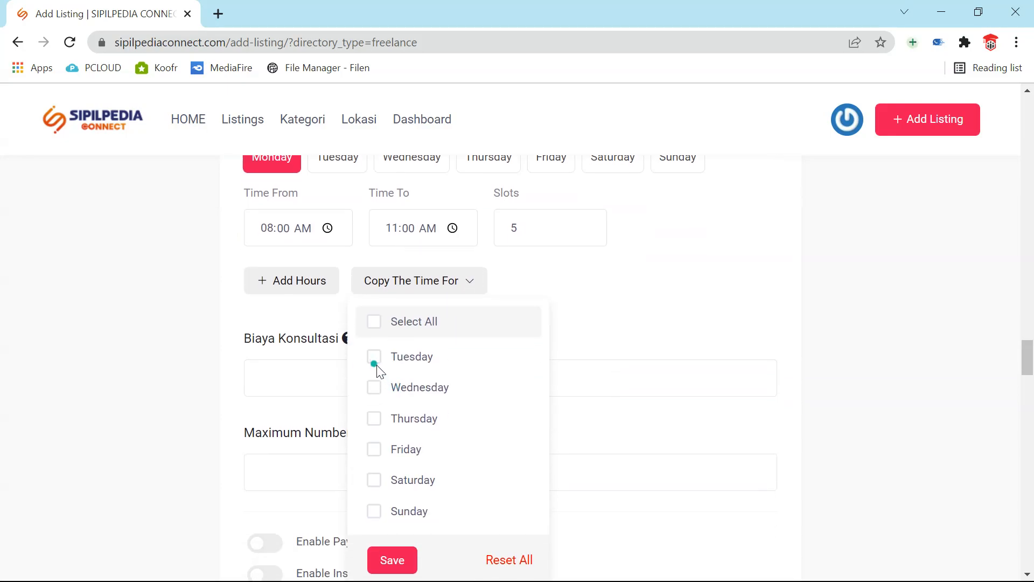
pyautogui.click(377, 392)
pyautogui.click(378, 426)
pyautogui.click(376, 452)
pyautogui.scroll(-2, 377, 531)
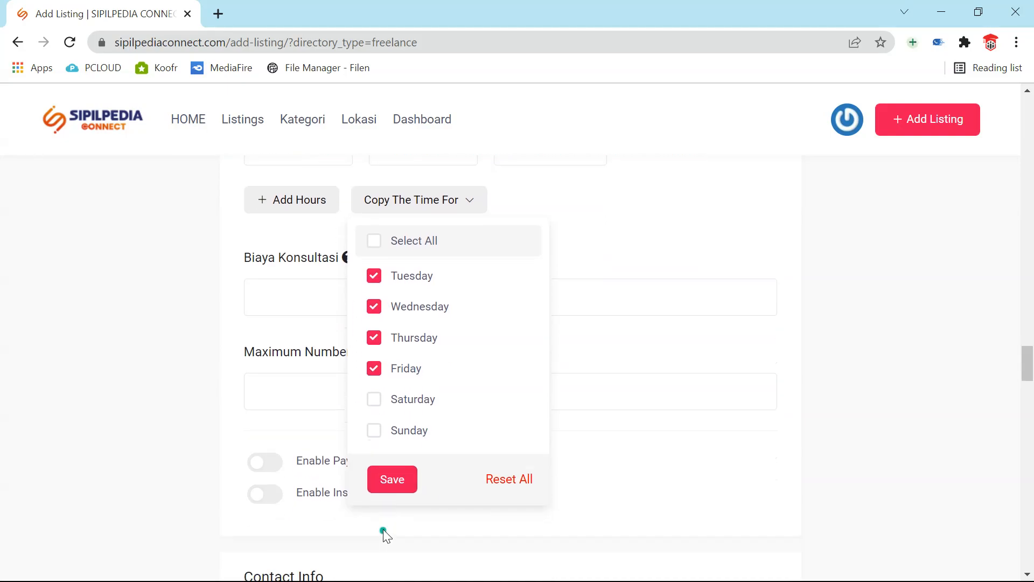
pyautogui.click(393, 487)
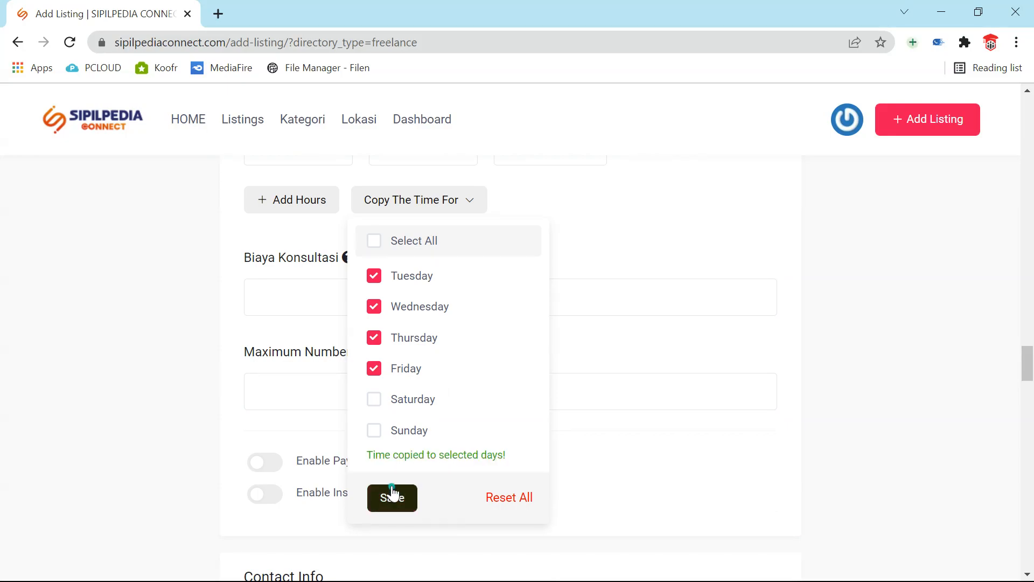
# - Check the copied schedules for Tuesday through Friday and Saturday's empty schedule
pyautogui.scroll(5, 706, 428)
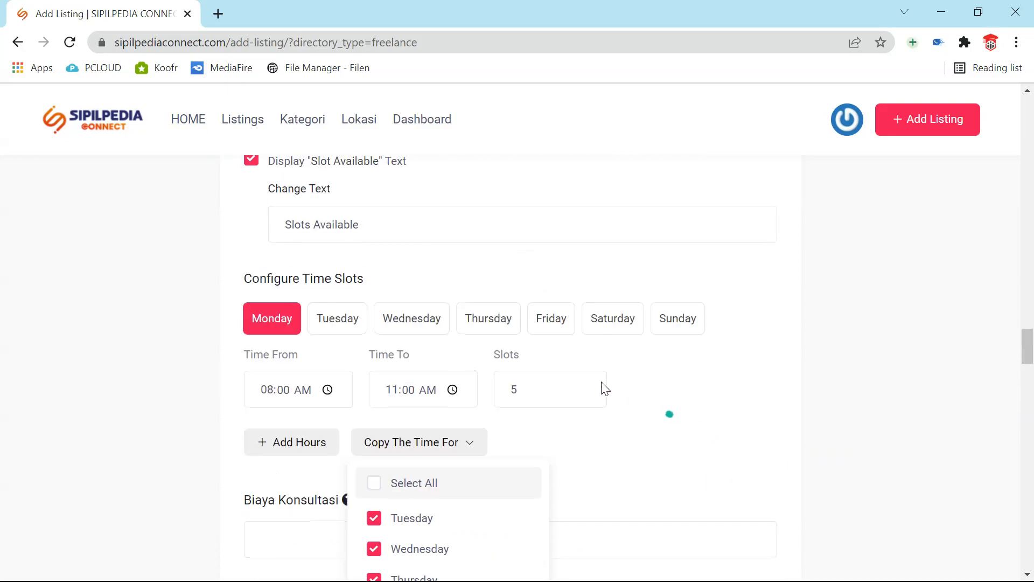
pyautogui.click(357, 322)
pyautogui.click(423, 322)
pyautogui.click(493, 323)
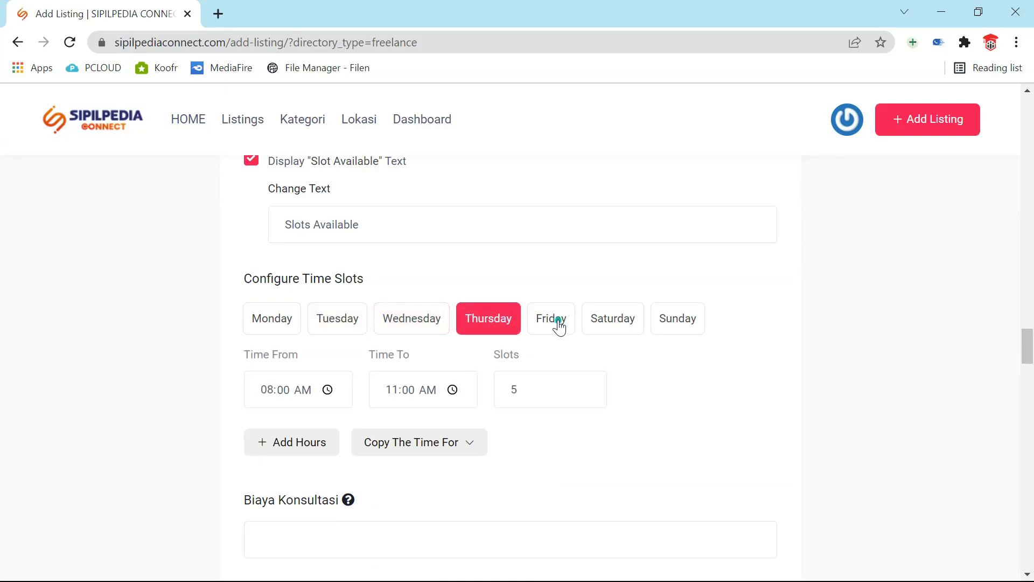
pyautogui.click(559, 325)
pyautogui.click(616, 325)
pyautogui.scroll(-5, 542, 428)
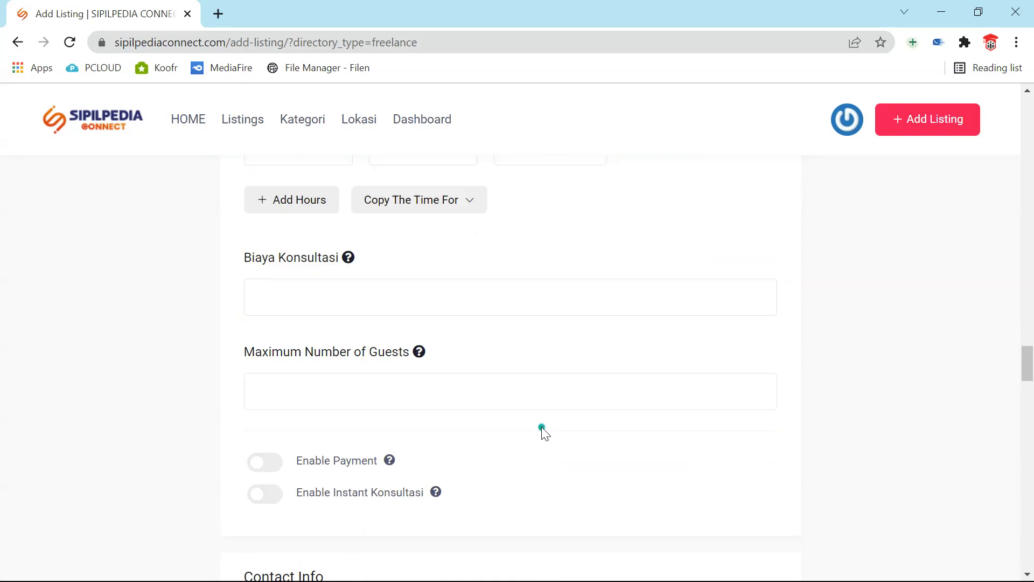
pyautogui.scroll(-1, 542, 428)
pyautogui.scroll(1, 539, 427)
pyautogui.scroll(1, 535, 423)
pyautogui.moveTo(349, 340)
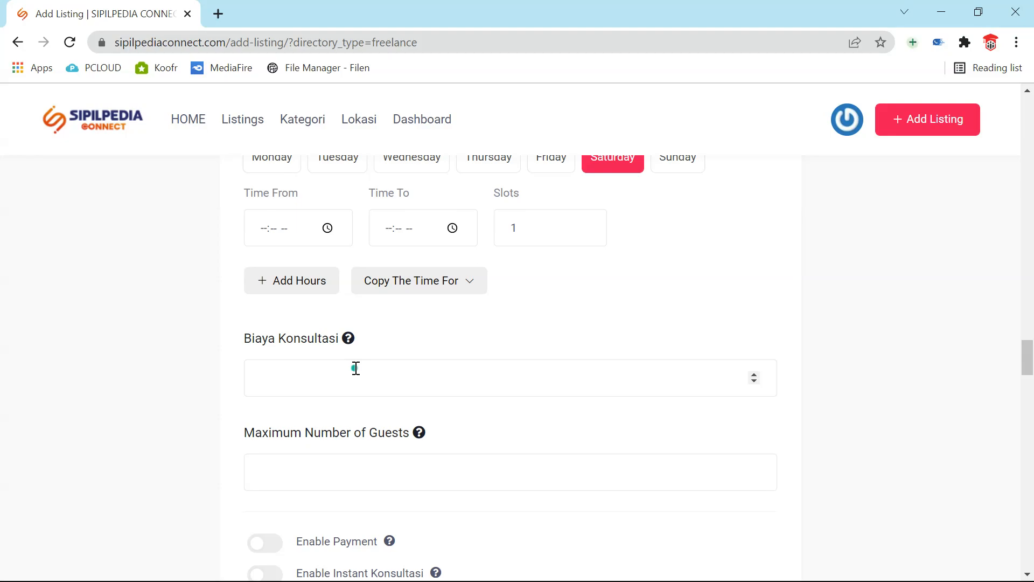
pyautogui.scroll(-1, 356, 368)
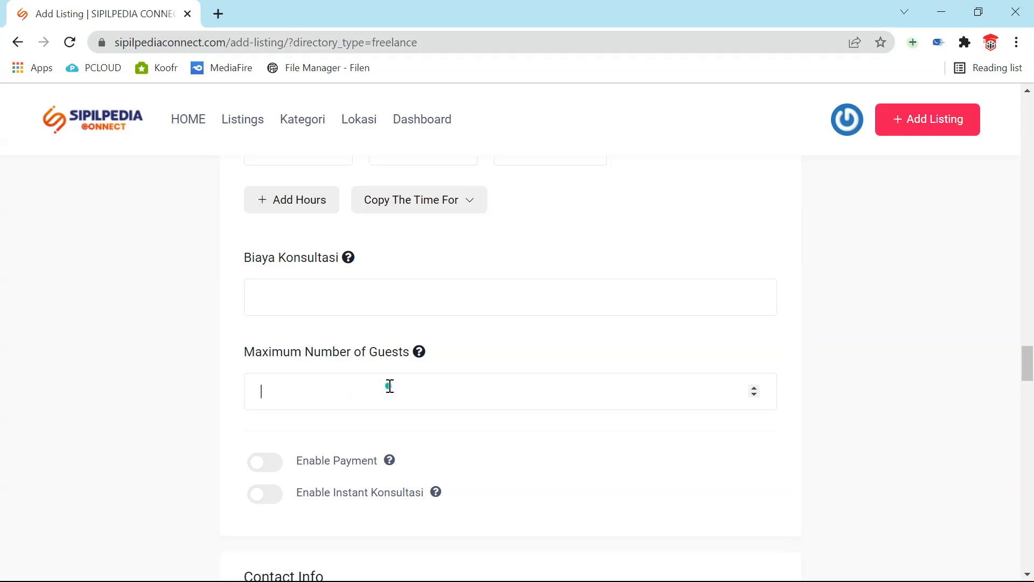
pyautogui.moveTo(421, 355)
pyautogui.click(266, 463)
pyautogui.moveTo(385, 462)
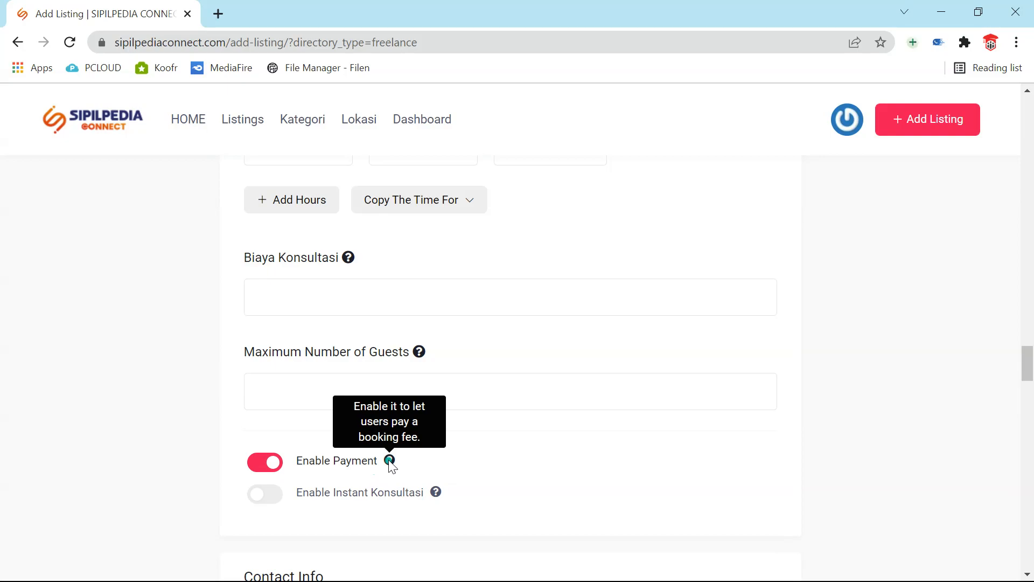
pyautogui.click(262, 463)
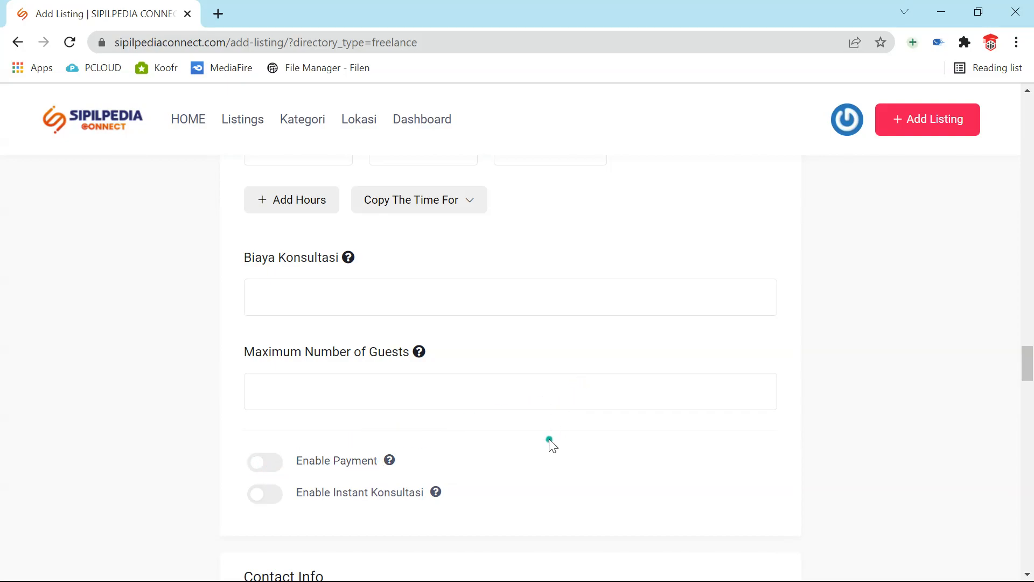
pyautogui.scroll(6, 542, 427)
pyautogui.scroll(-4, 542, 428)
pyautogui.scroll(6, 542, 428)
pyautogui.scroll(-5, 541, 428)
pyautogui.scroll(-5, 542, 428)
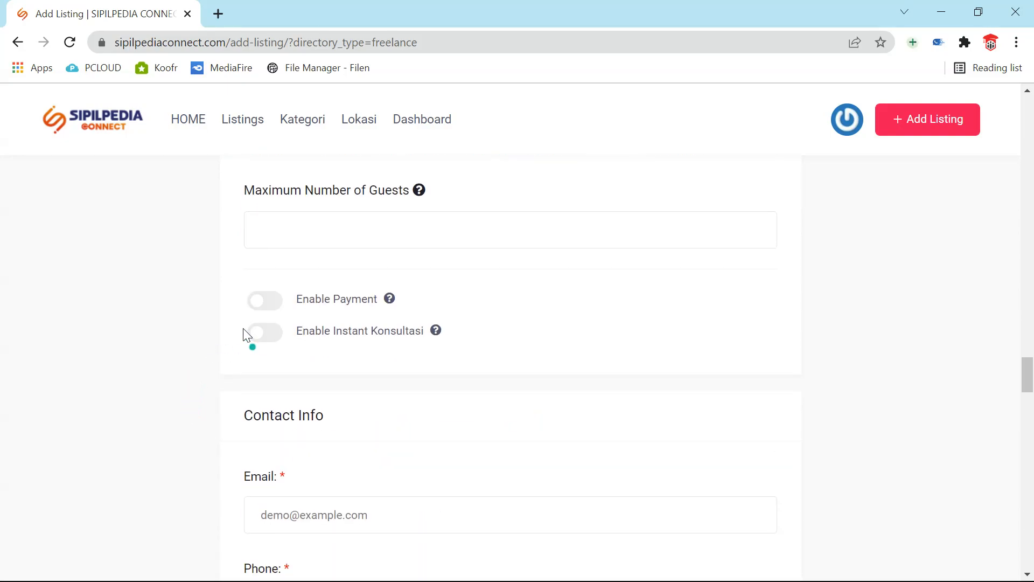
pyautogui.click(273, 335)
pyautogui.scroll(3, 312, 344)
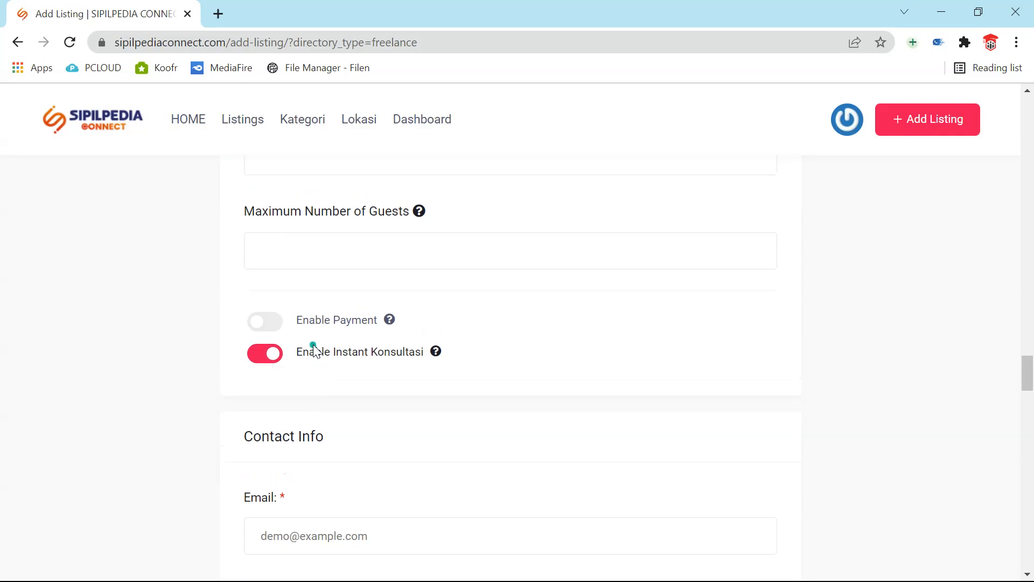
pyautogui.scroll(2, 312, 344)
pyautogui.scroll(-5, 312, 346)
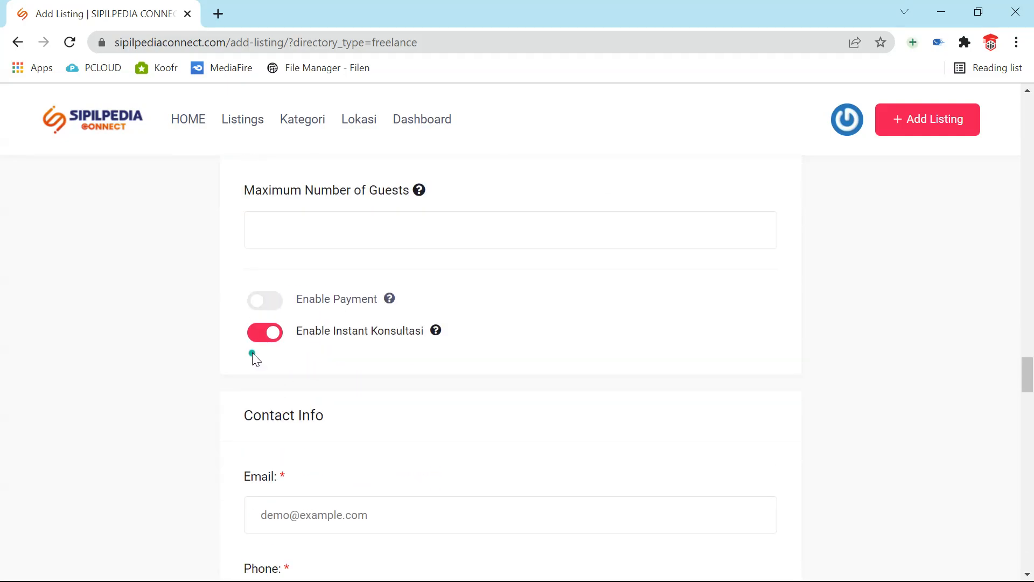
pyautogui.click(258, 335)
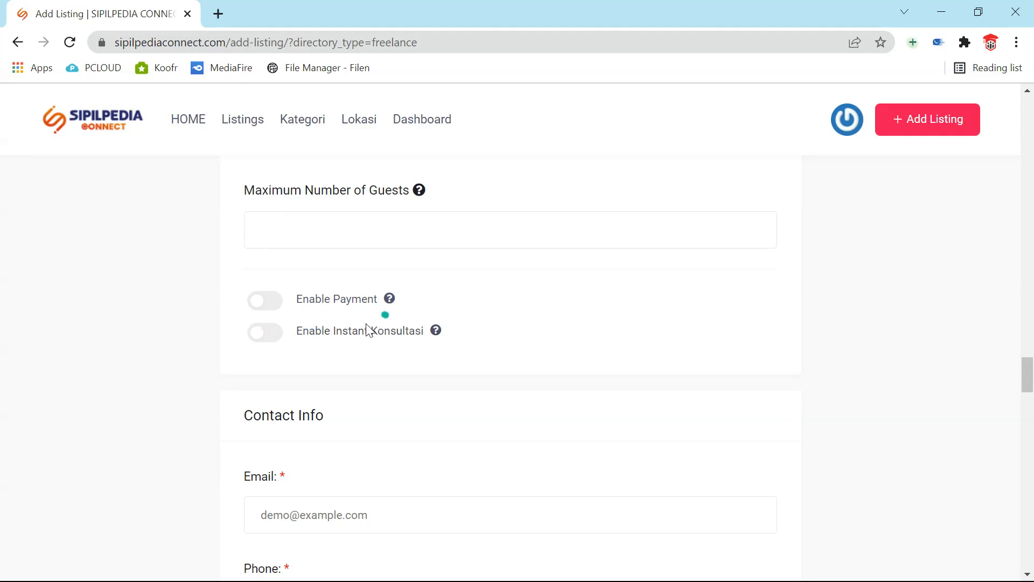
pyautogui.click(278, 342)
pyautogui.click(259, 335)
# - Switch consultation time to Time Picker and confirm Monday shows 08:00–11:00 AM
pyautogui.scroll(8, 288, 323)
pyautogui.scroll(3, 285, 316)
pyautogui.scroll(-3, 282, 321)
pyautogui.scroll(2, 282, 328)
pyautogui.scroll(3, 279, 324)
pyautogui.scroll(-2, 279, 325)
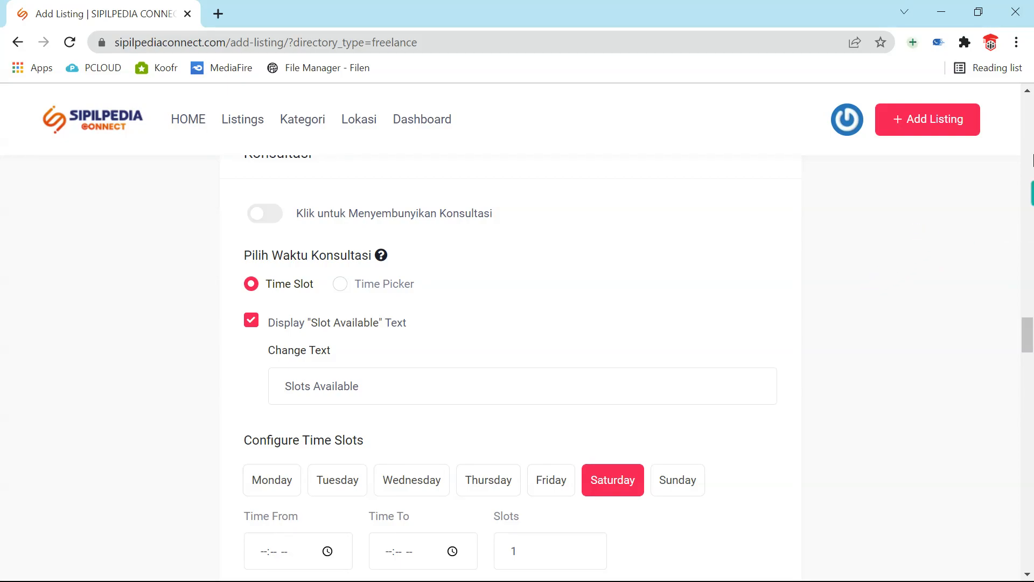
pyautogui.click(337, 289)
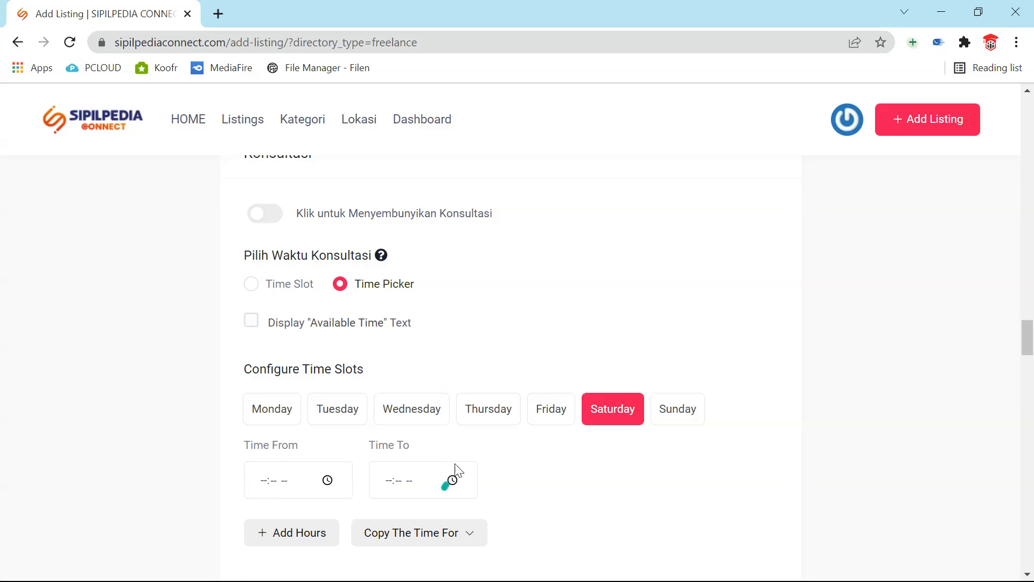
pyautogui.scroll(-1, 506, 468)
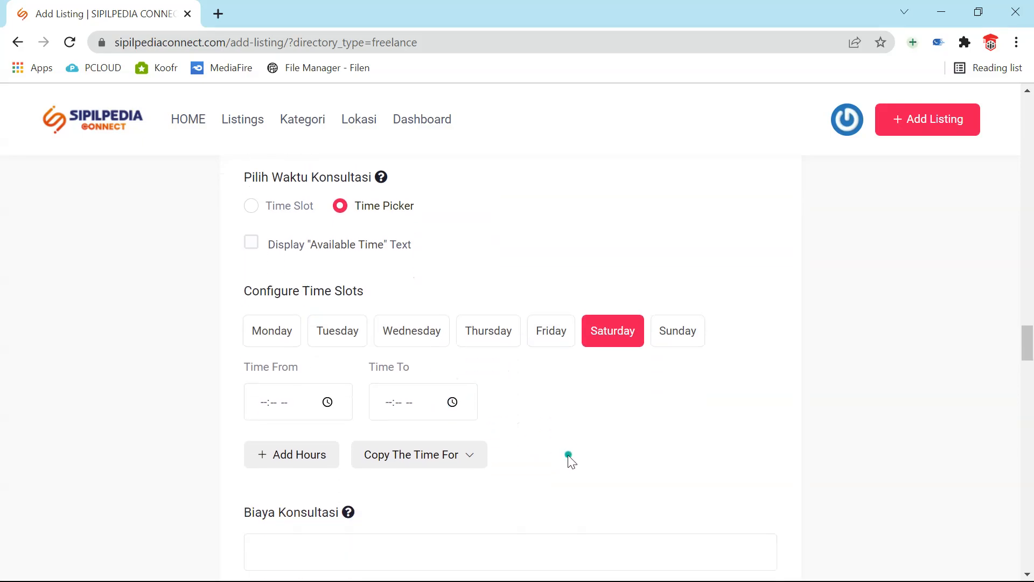
pyautogui.click(273, 327)
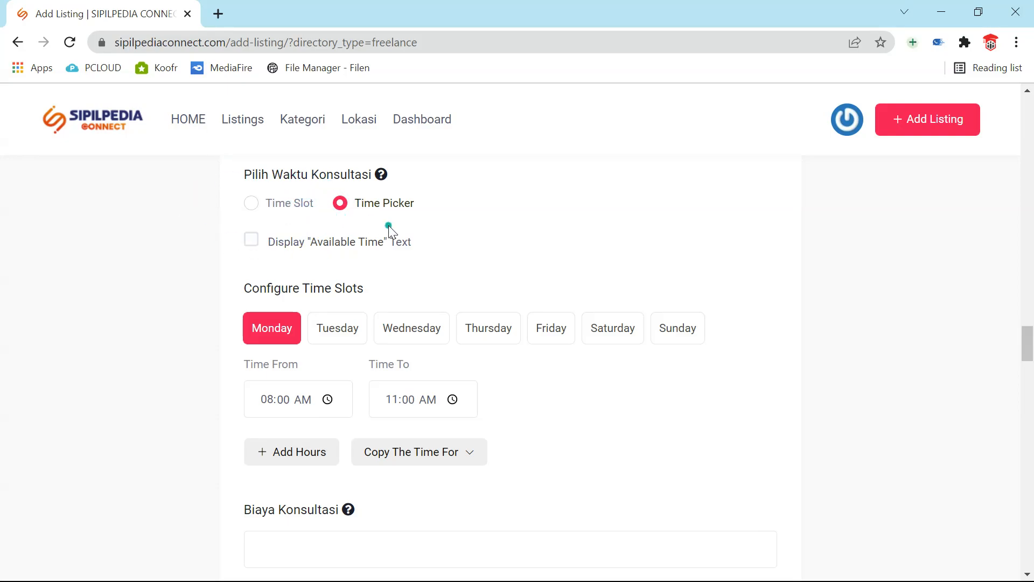
pyautogui.scroll(-7, 390, 226)
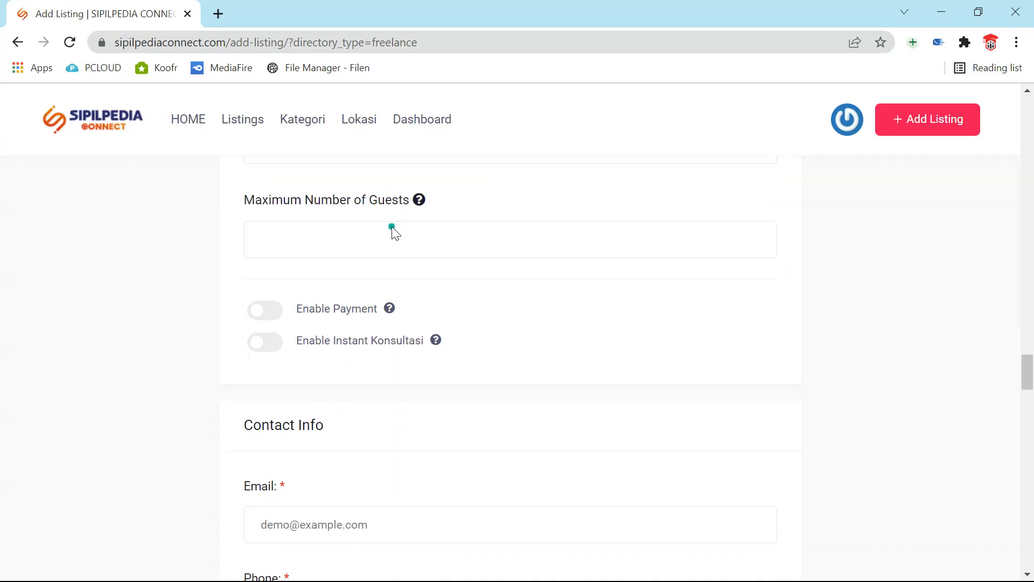
# - Fill the contact Email with the saved autofill address and enter the contact phone number
pyautogui.scroll(-4, 392, 226)
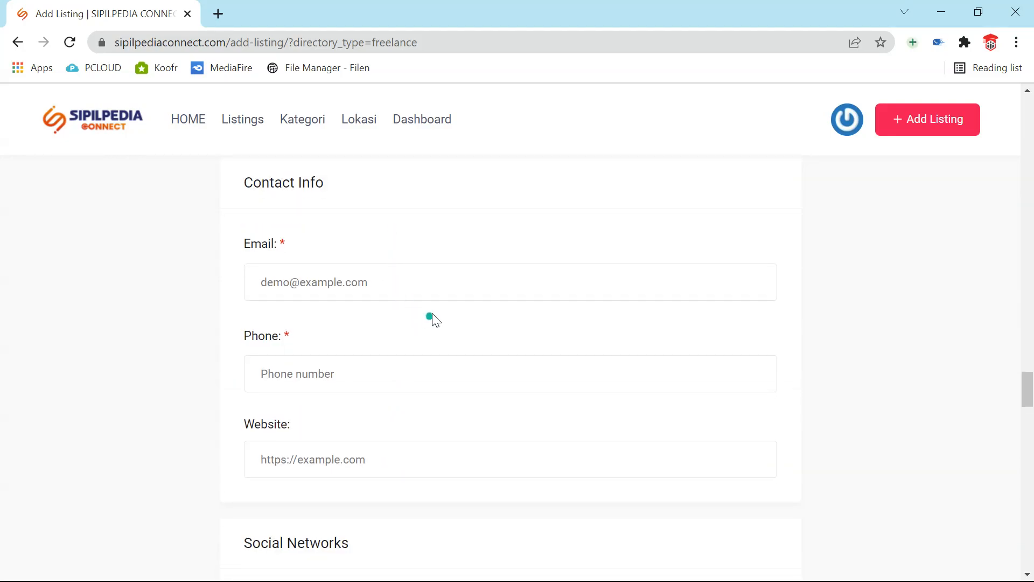
pyautogui.click(418, 285)
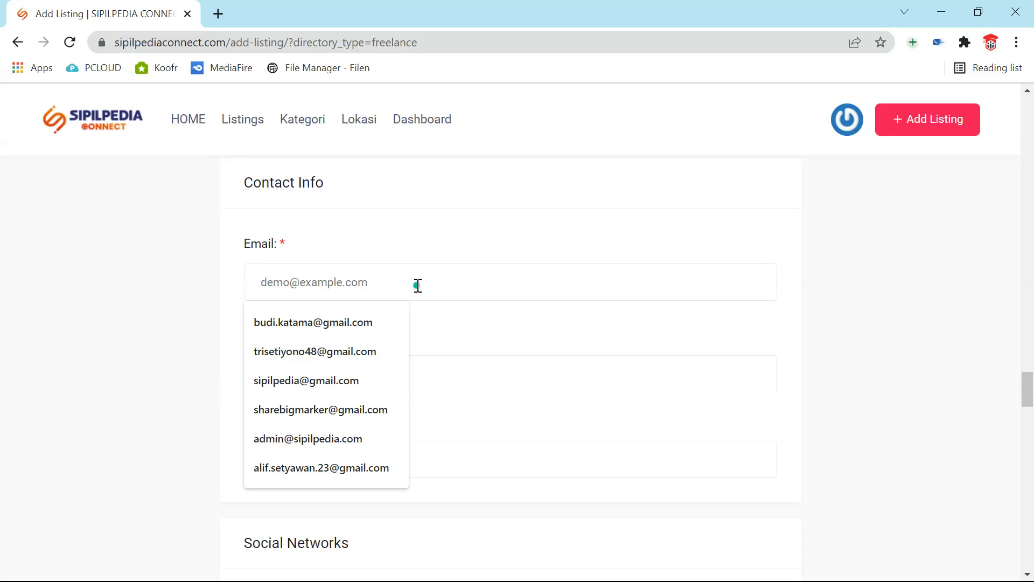
pyautogui.click(377, 315)
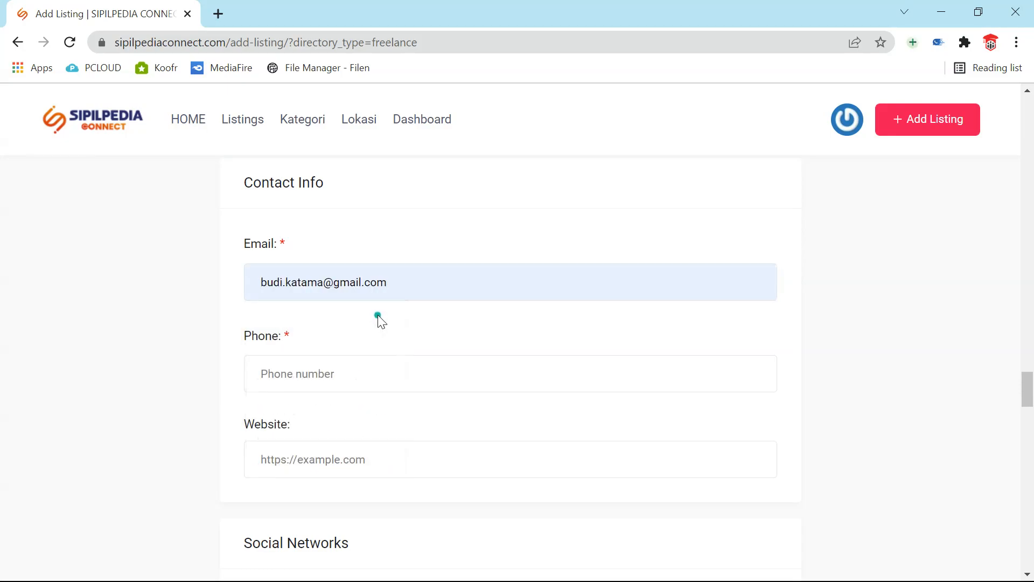
pyautogui.click(366, 374)
pyautogui.scroll(-4, 348, 330)
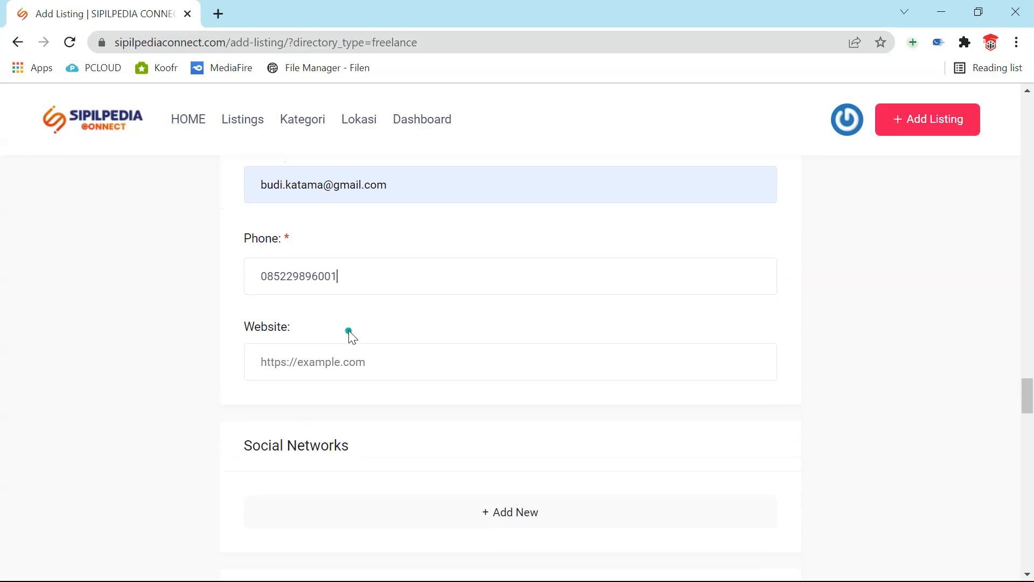
pyautogui.click(331, 222)
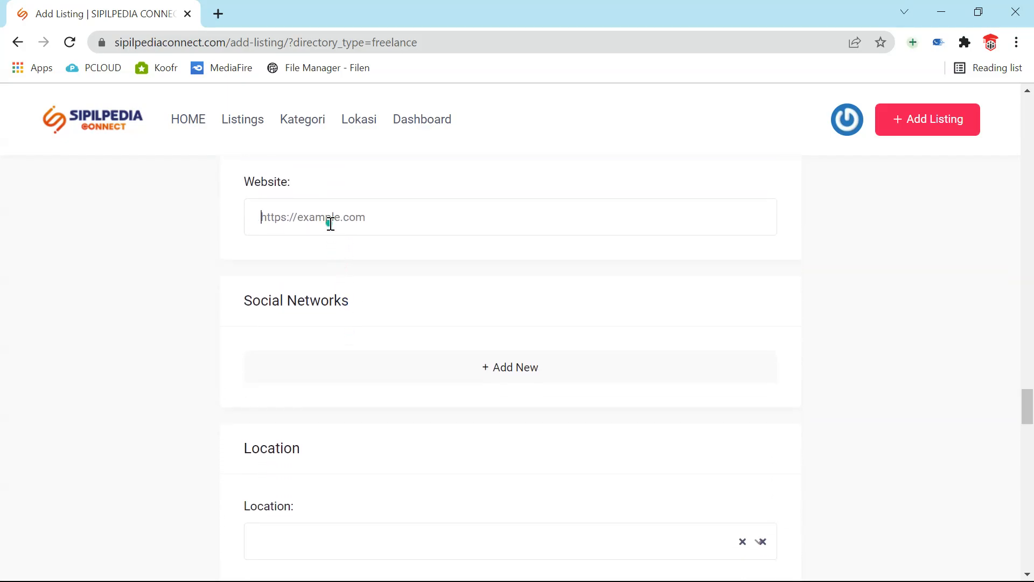
pyautogui.scroll(4, 330, 223)
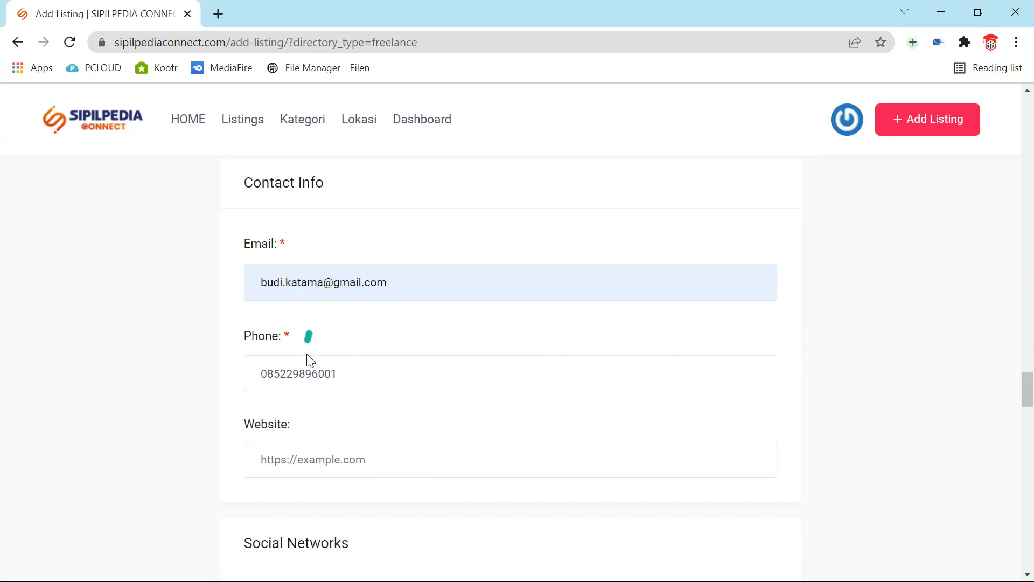
pyautogui.scroll(-3, 437, 353)
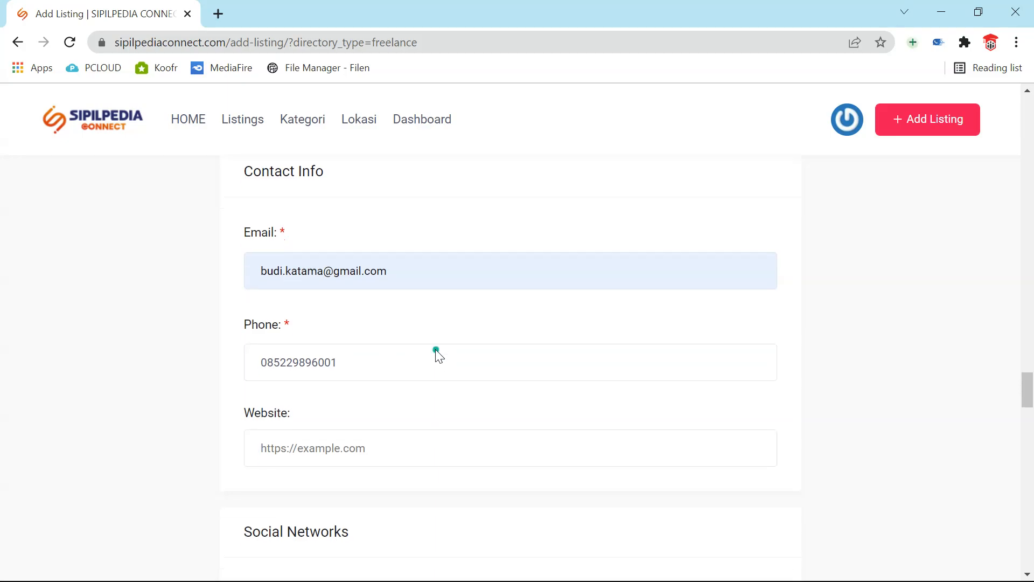
pyautogui.click(363, 295)
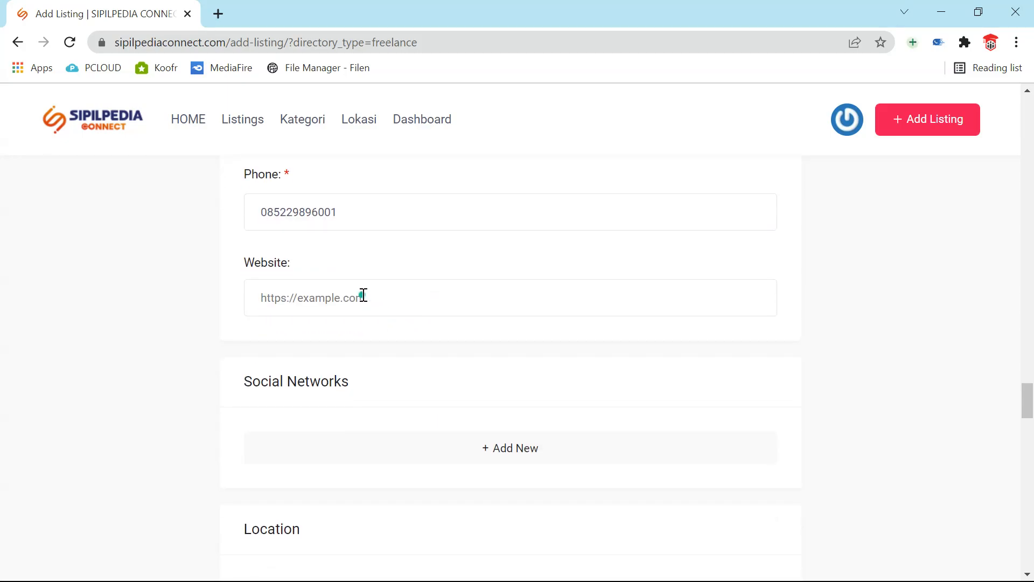
pyautogui.write('https://sipilpedia.com')
# - Add four Social Networks rows set to Facebook, Instagram, Twitter and Youtube
pyautogui.scroll(-3, 450, 365)
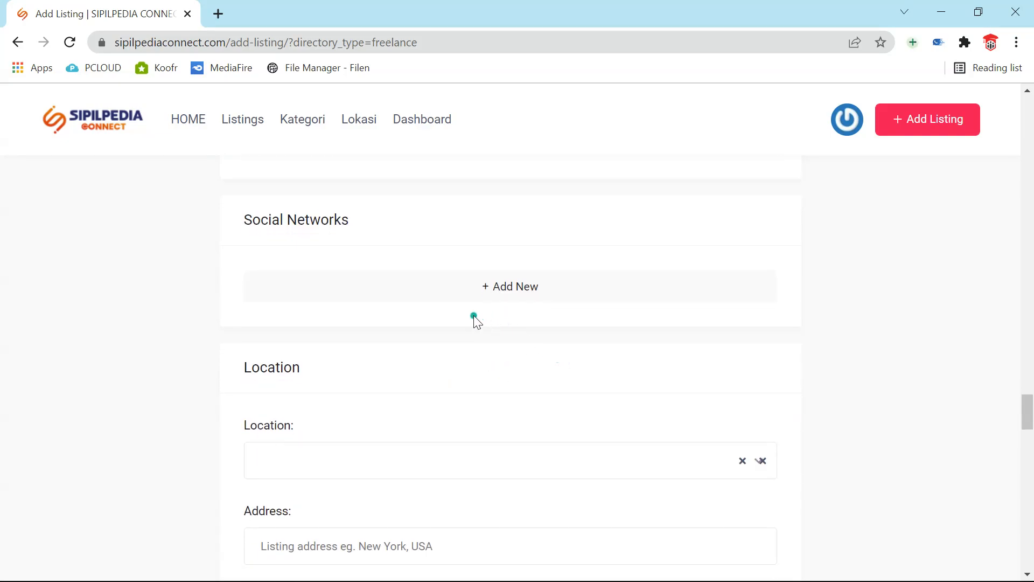
pyautogui.doubleClick(499, 293)
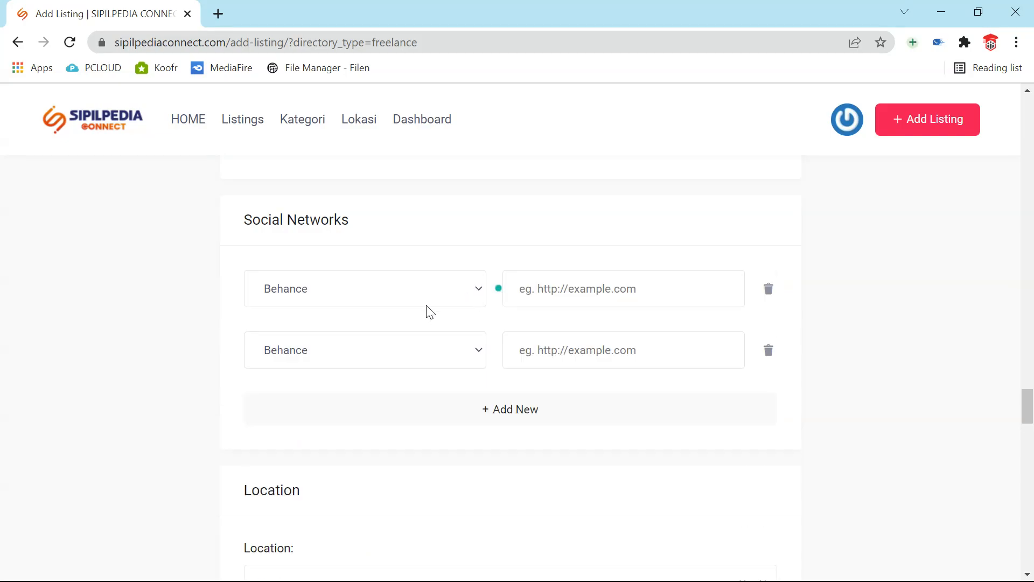
pyautogui.click(336, 296)
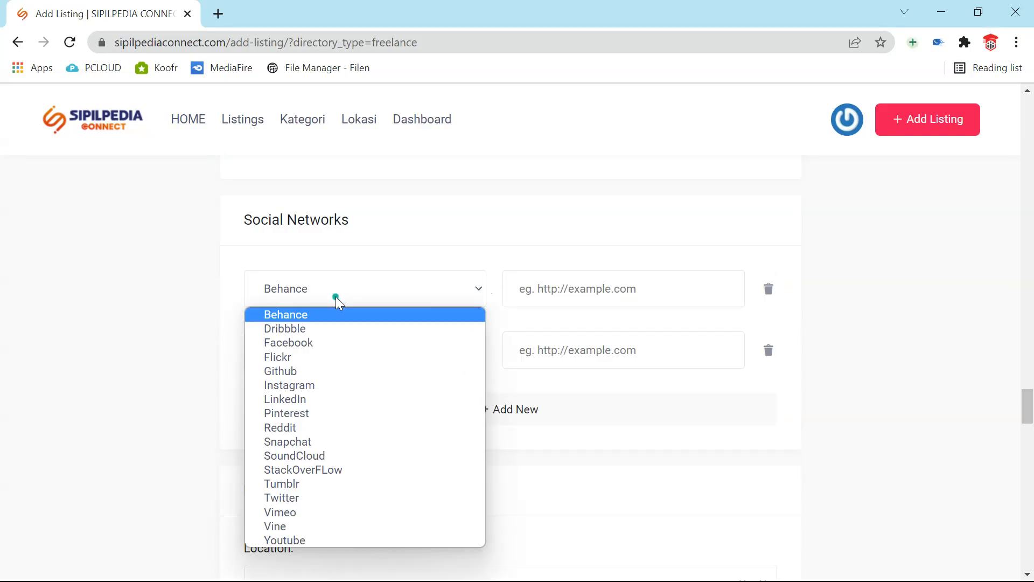
pyautogui.click(337, 344)
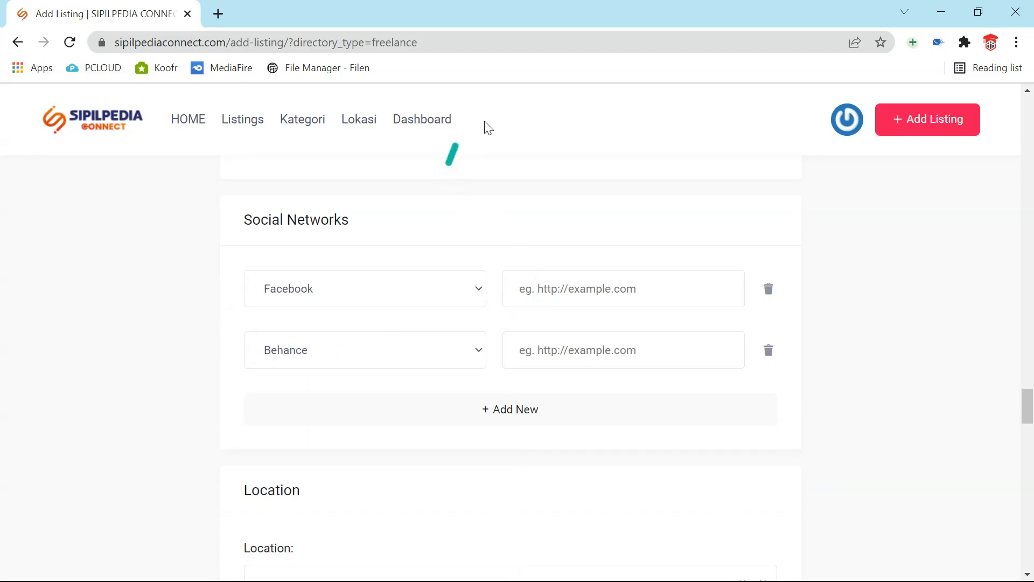
pyautogui.click(351, 357)
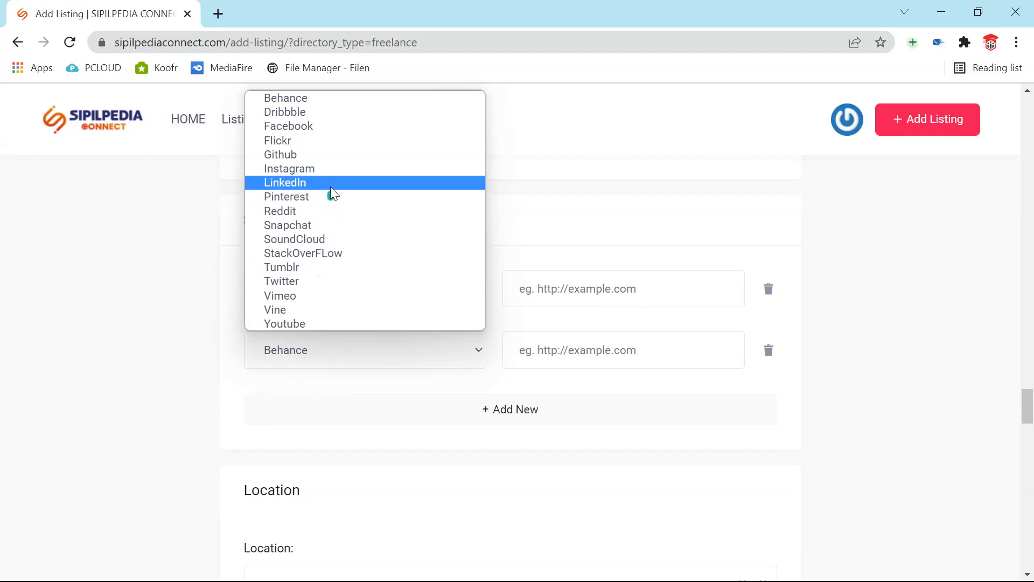
pyautogui.click(328, 170)
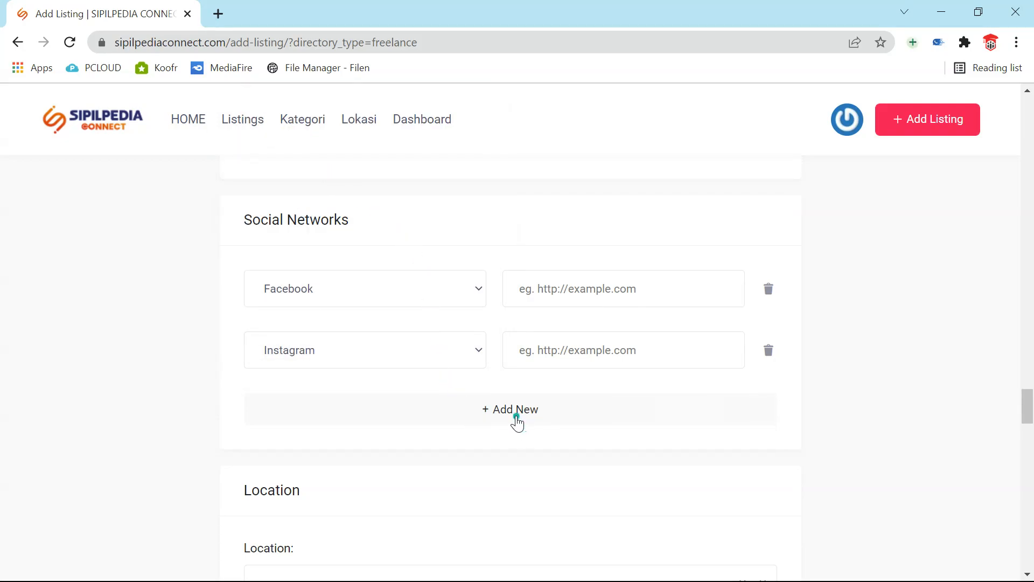
pyautogui.click(514, 422)
pyautogui.click(458, 416)
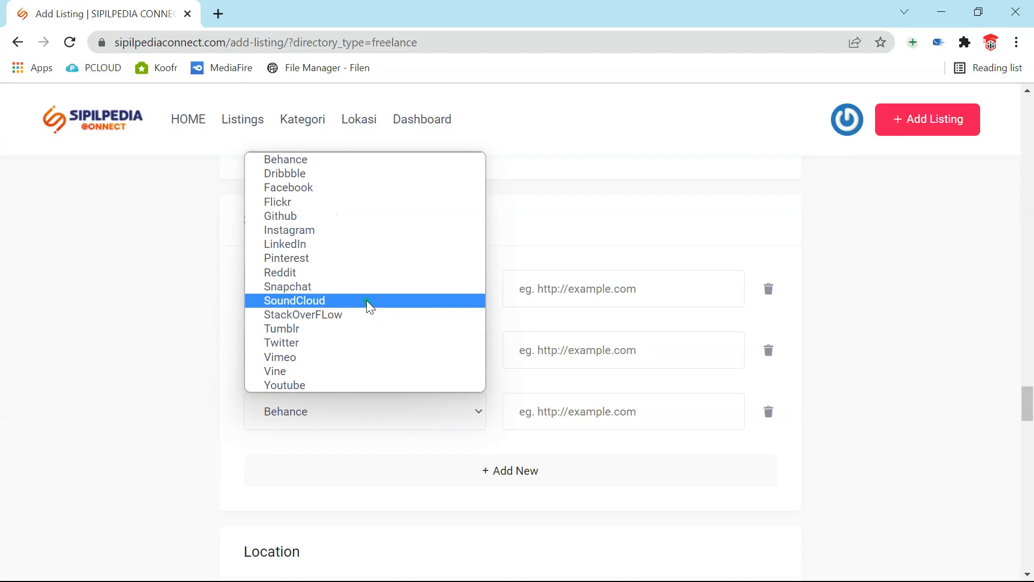
pyautogui.click(351, 345)
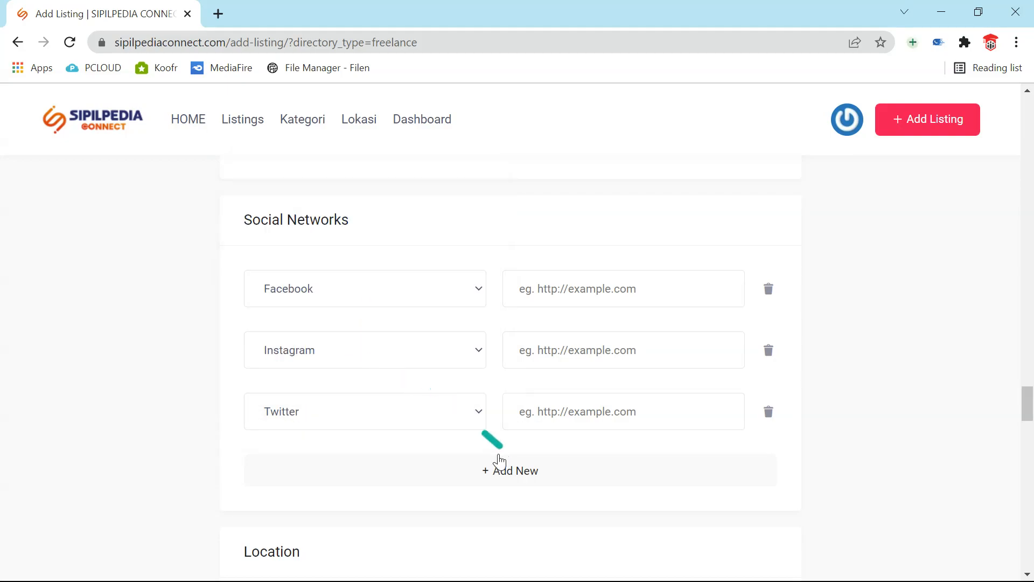
pyautogui.click(504, 473)
pyautogui.click(468, 473)
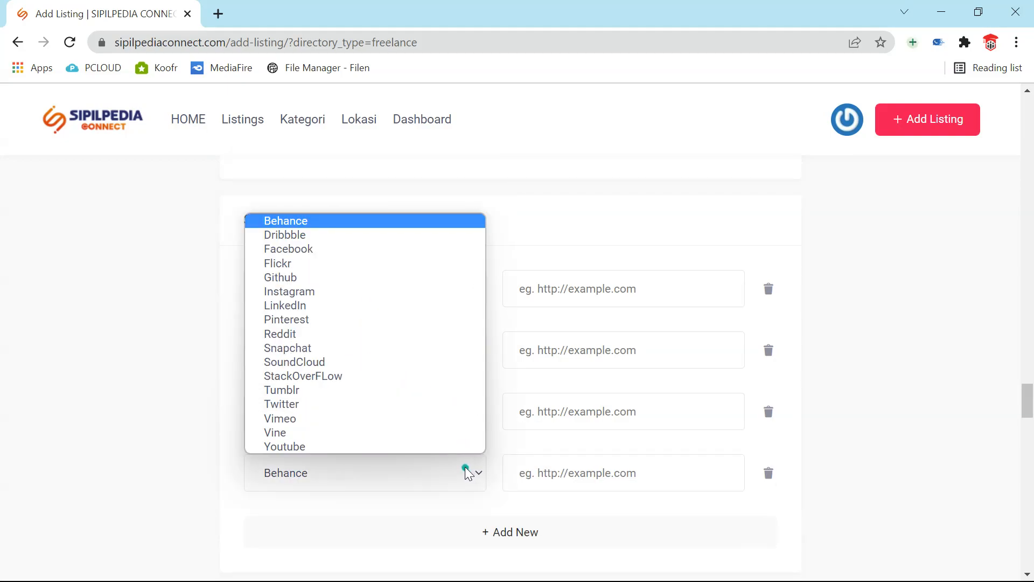
pyautogui.click(406, 446)
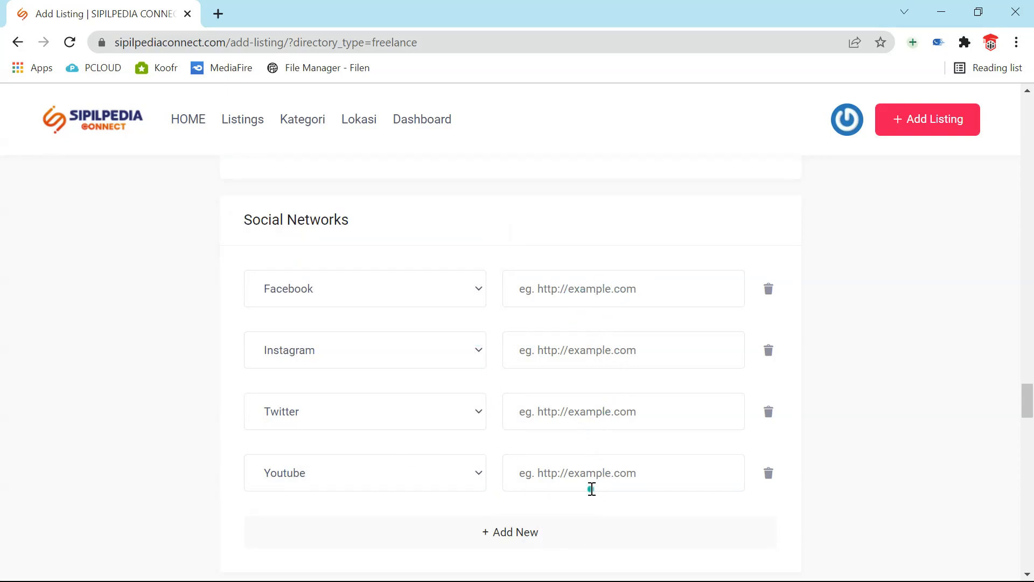
# - Delete the Youtube, Twitter and Facebook rows, leaving only Instagram
pyautogui.scroll(-1, 588, 501)
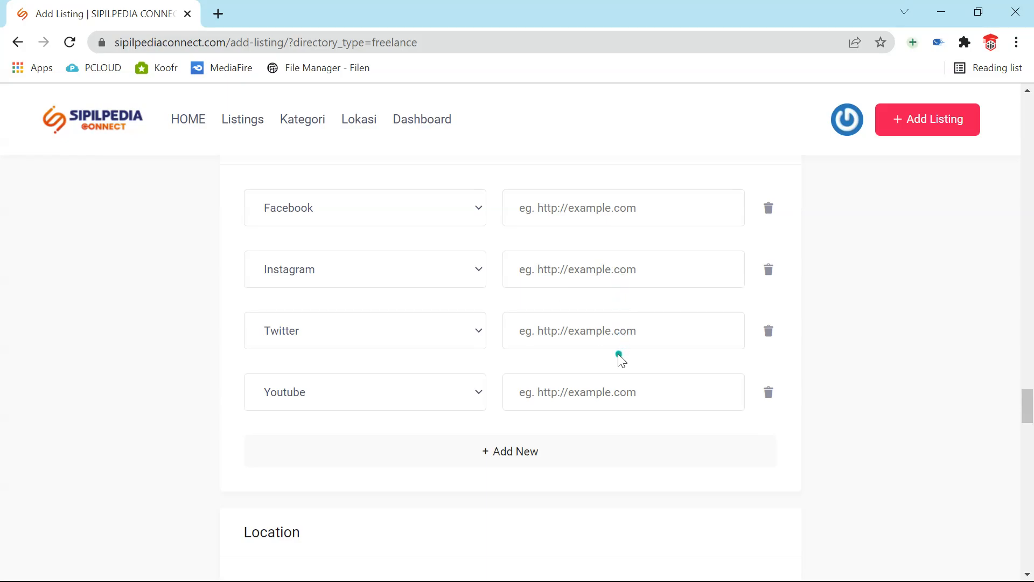
pyautogui.click(593, 397)
pyautogui.scroll(-5, 591, 397)
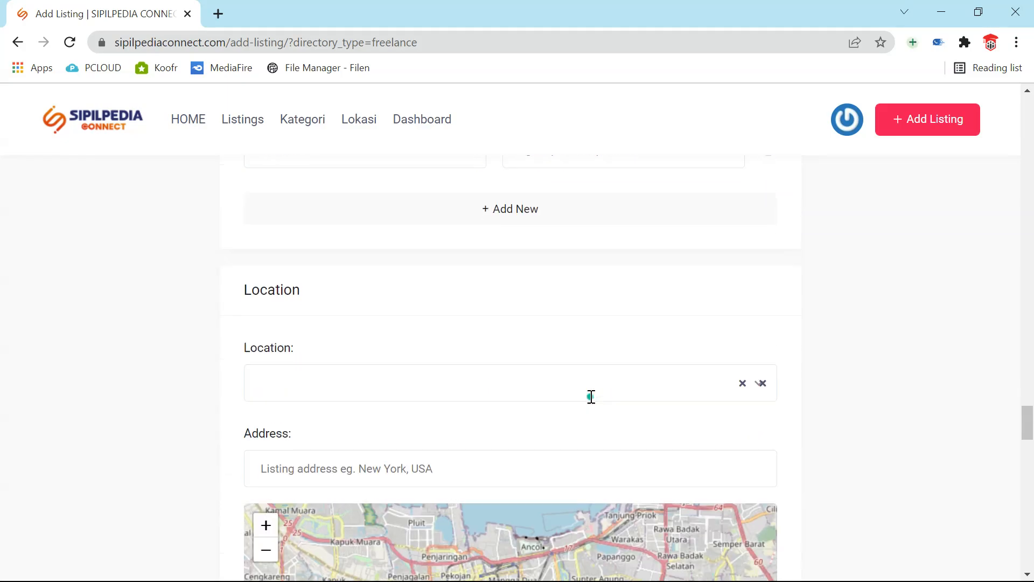
pyautogui.scroll(6, 590, 397)
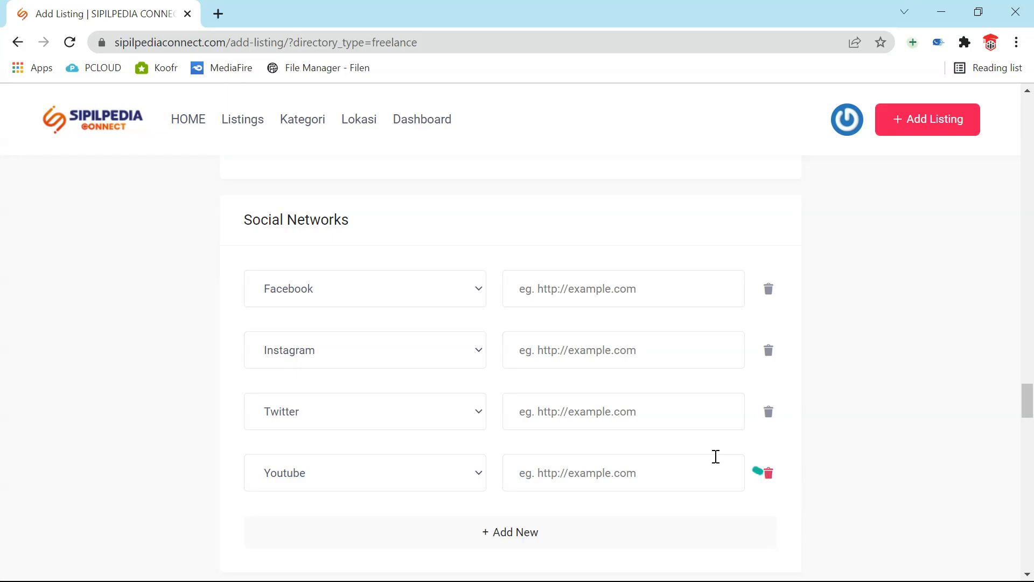
pyautogui.click(765, 479)
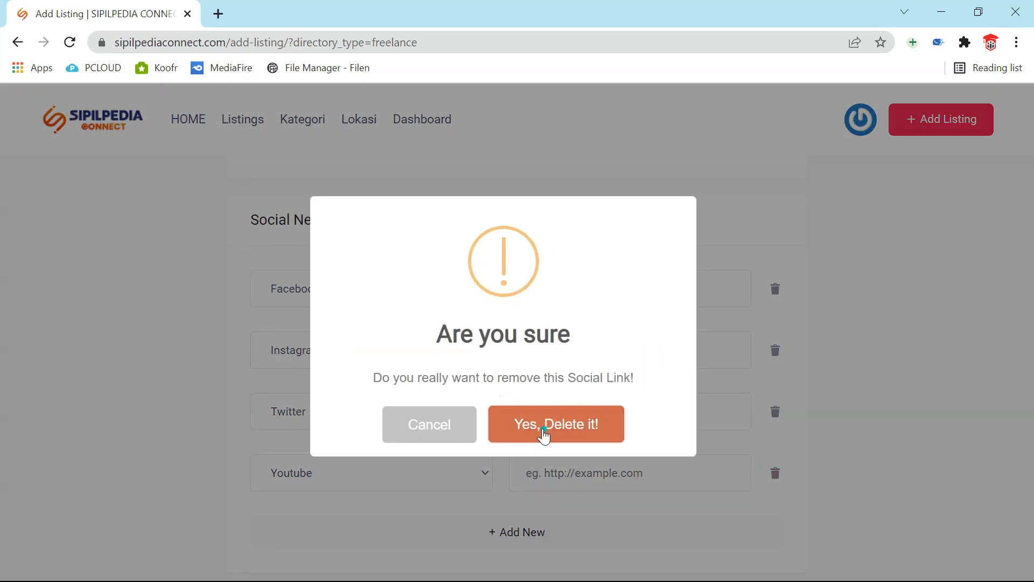
pyautogui.click(547, 431)
pyautogui.click(768, 413)
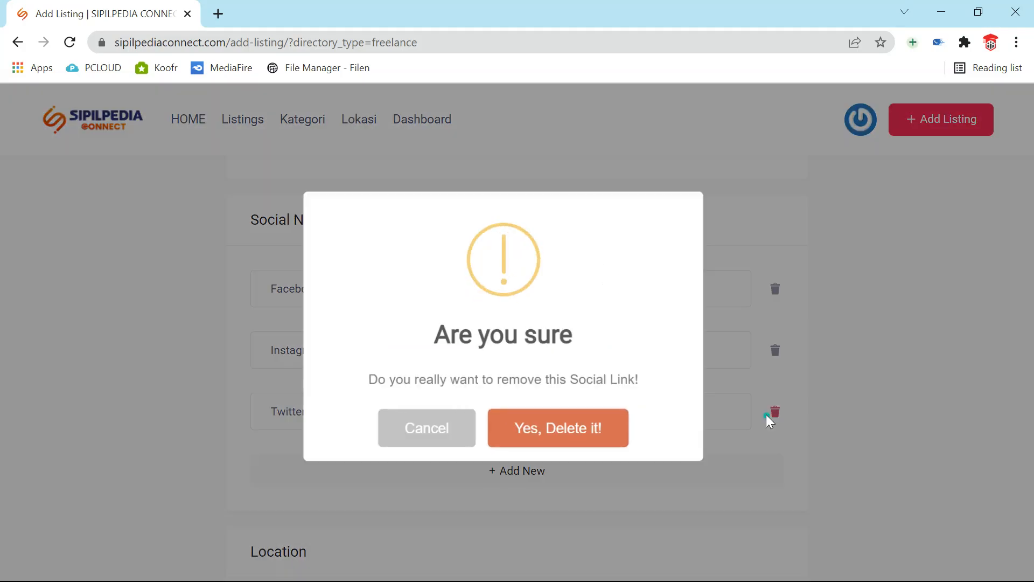
pyautogui.click(546, 429)
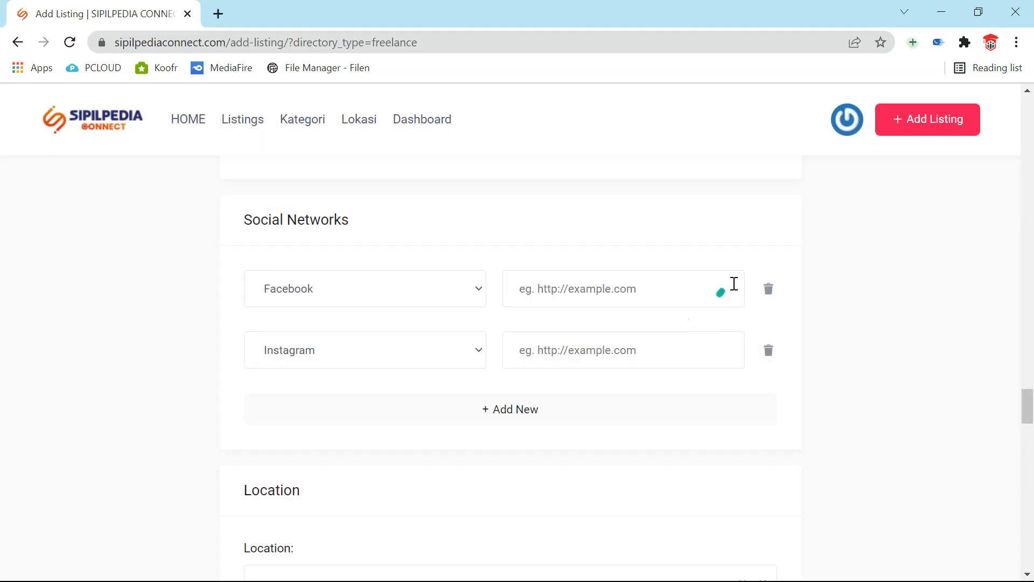
pyautogui.click(766, 289)
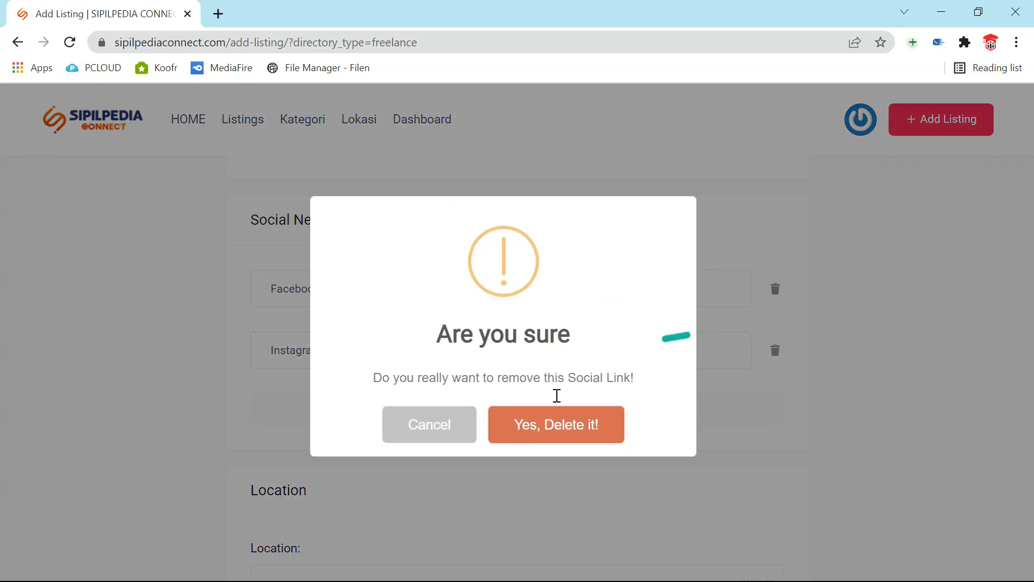
pyautogui.click(535, 438)
# - Enter the Instagram link 'https:instagram/ceritaengineer' and place the caret after 'https:' to fix it
pyautogui.click(551, 281)
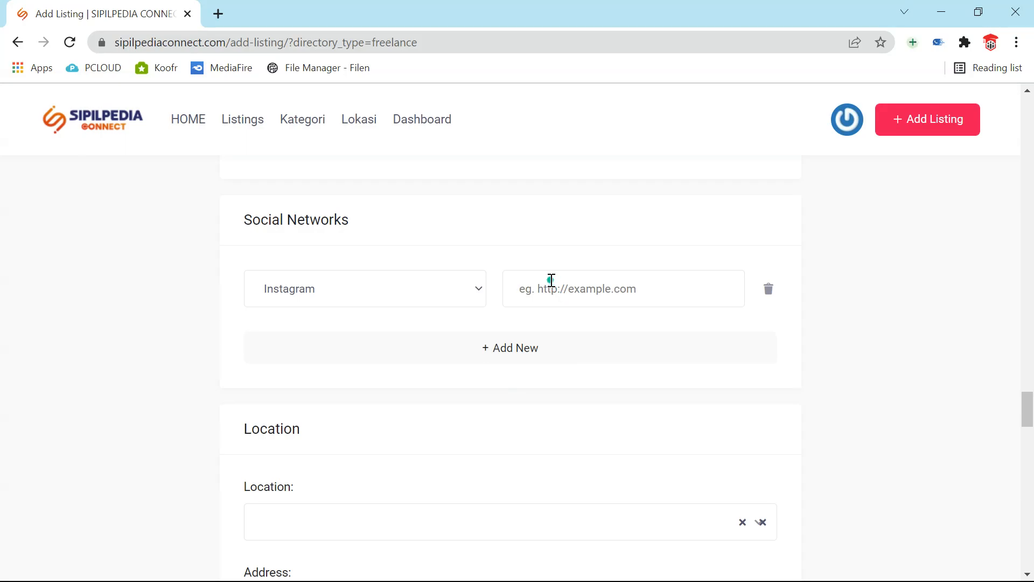
pyautogui.write('https')
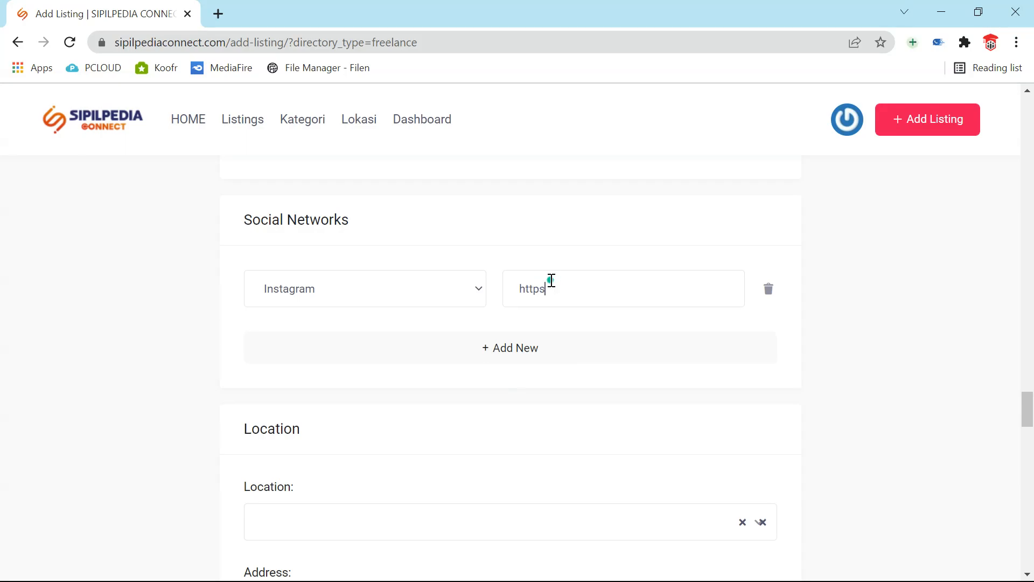
pyautogui.write(':instagram/ceritaengineer')
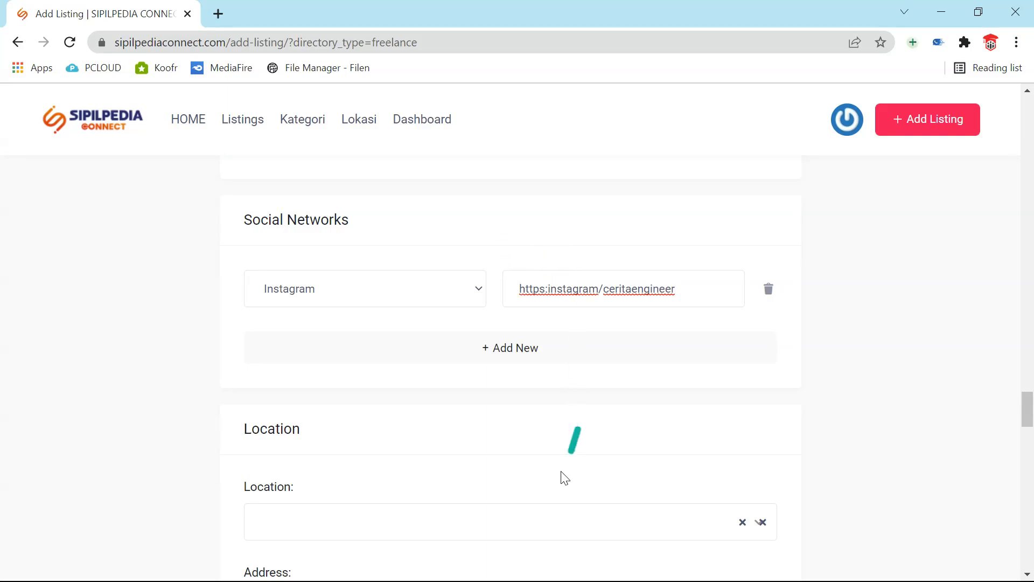
pyautogui.click(548, 292)
# - Insert '//' after 'https:' in the Instagram link, then set Location to Jakarta Timur (DKI JAKARTA) via the 'jaka' filter
pyautogui.write('//')
pyautogui.scroll(-3, 562, 328)
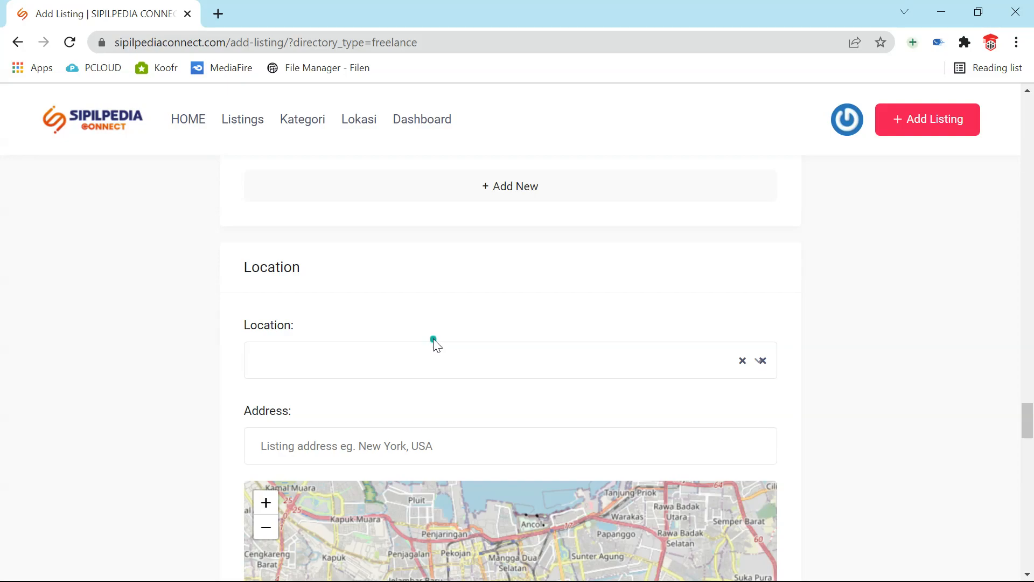
pyautogui.click(413, 353)
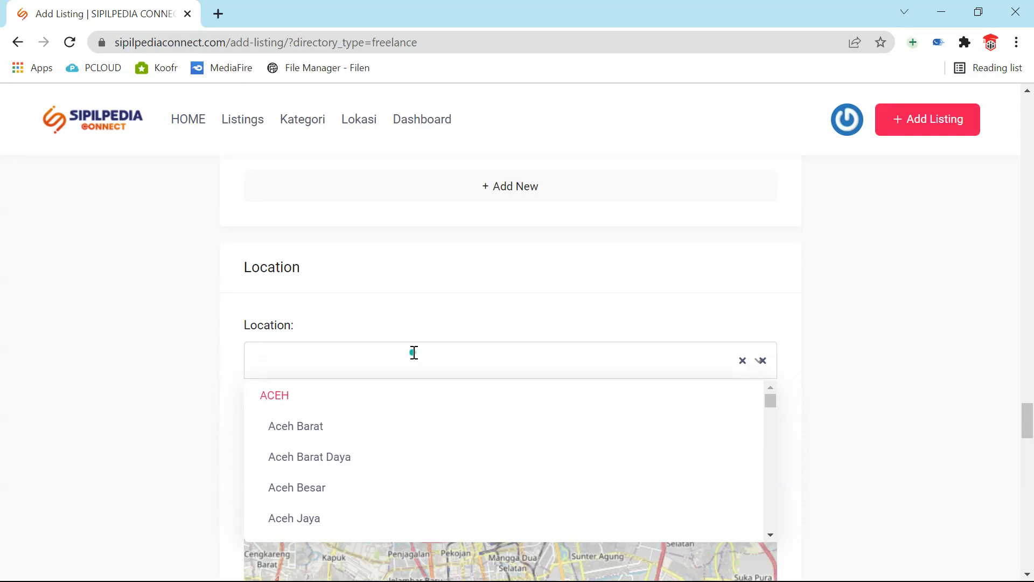
pyautogui.write('jak')
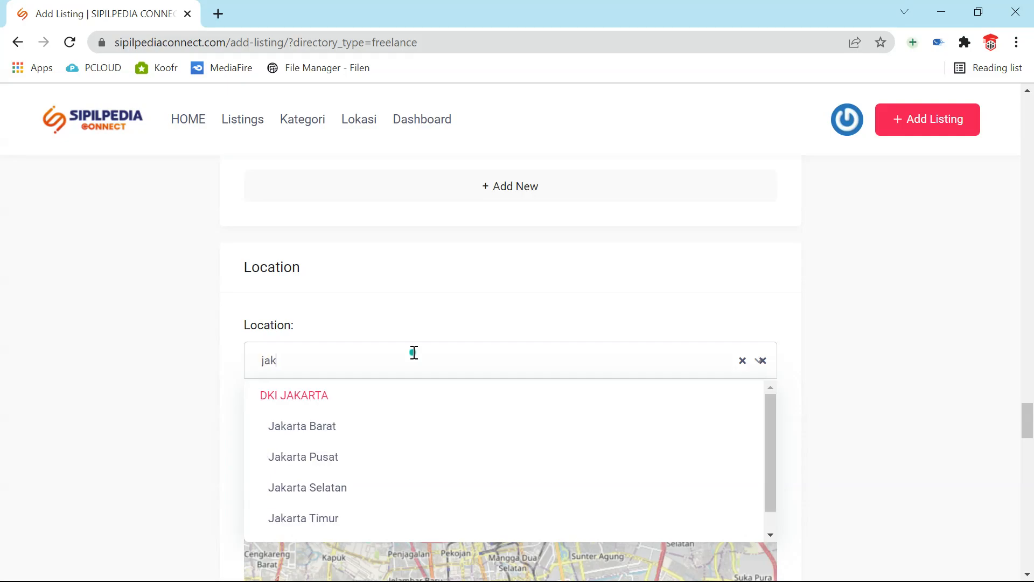
pyautogui.write('a')
pyautogui.click(302, 518)
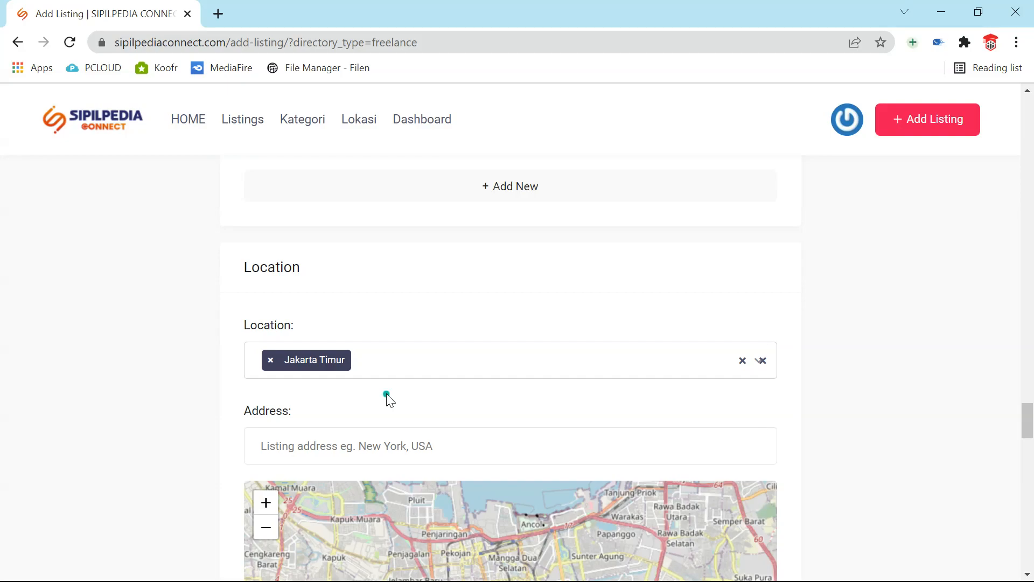
# - Add Jakarta Selatan and Jakarta Pusat as locations, using the 'Ja' and 'Jaka' filters
pyautogui.write('J')
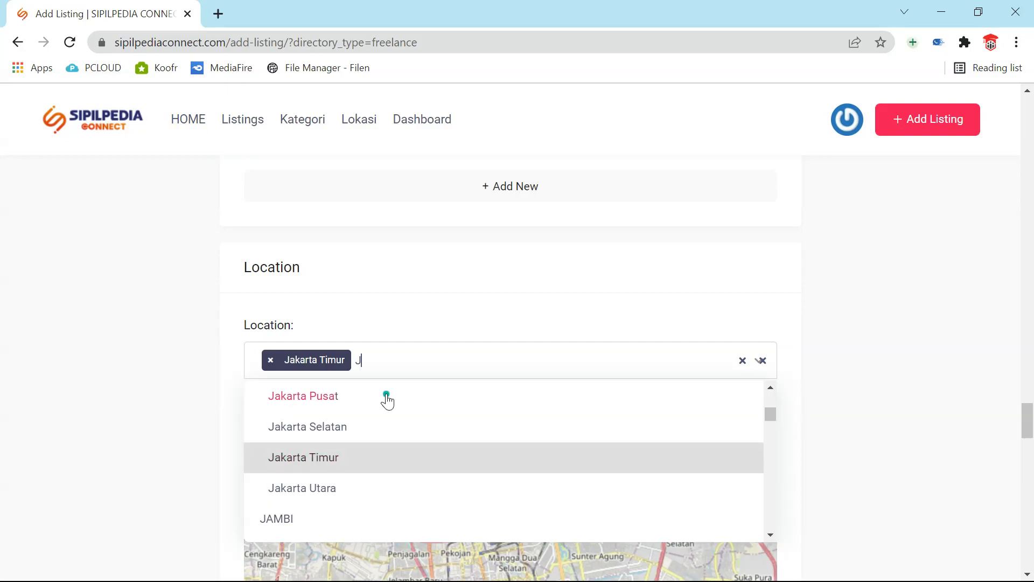
pyautogui.write('a')
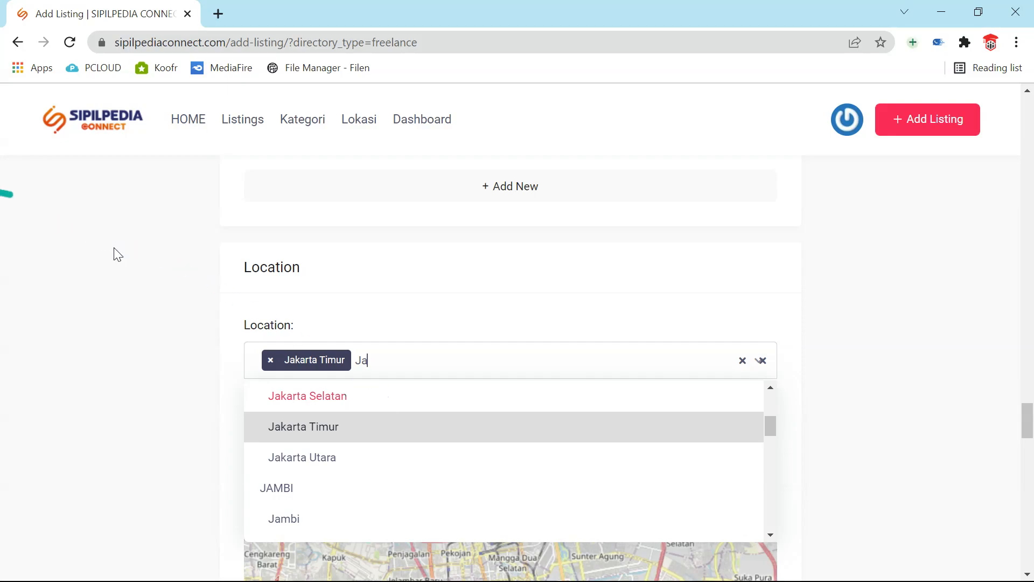
pyautogui.click(342, 400)
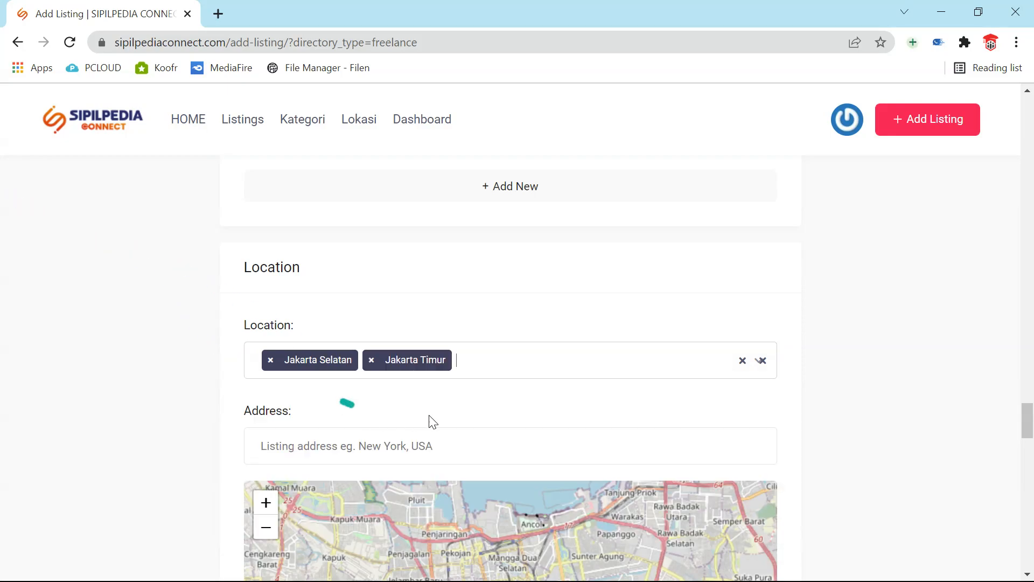
pyautogui.write('Jaka')
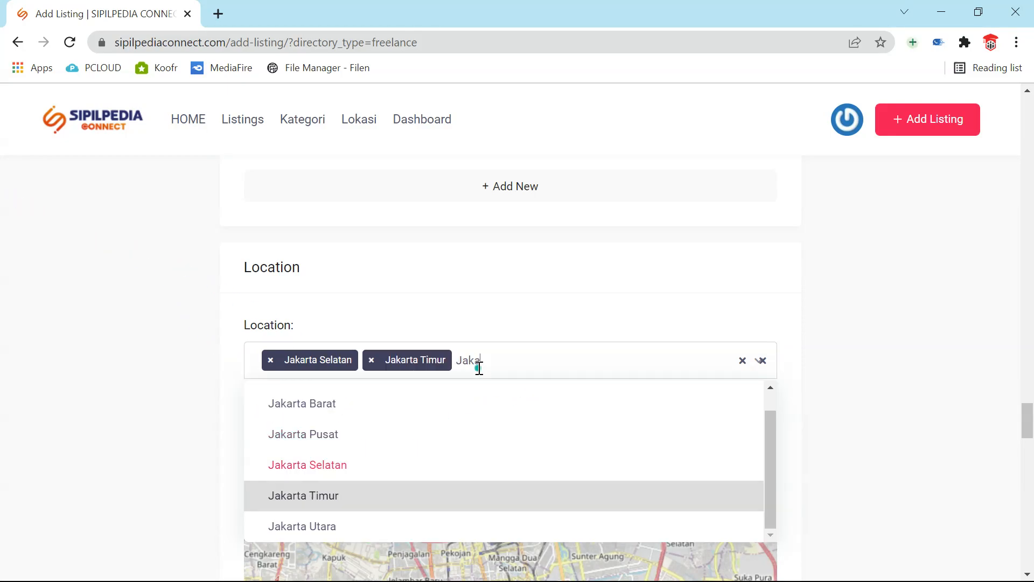
pyautogui.click(296, 433)
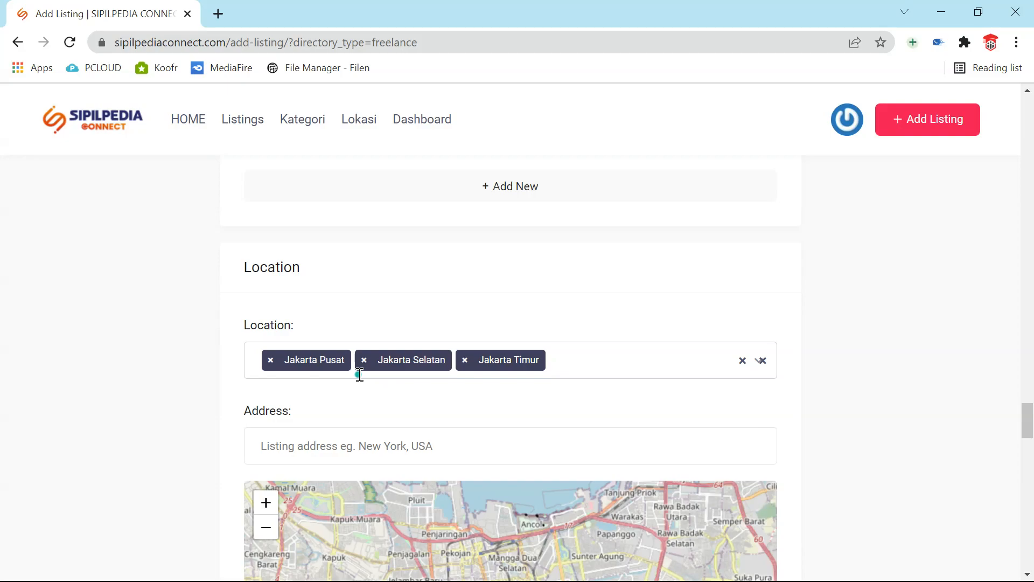
pyautogui.scroll(-3, 359, 374)
pyautogui.click(323, 288)
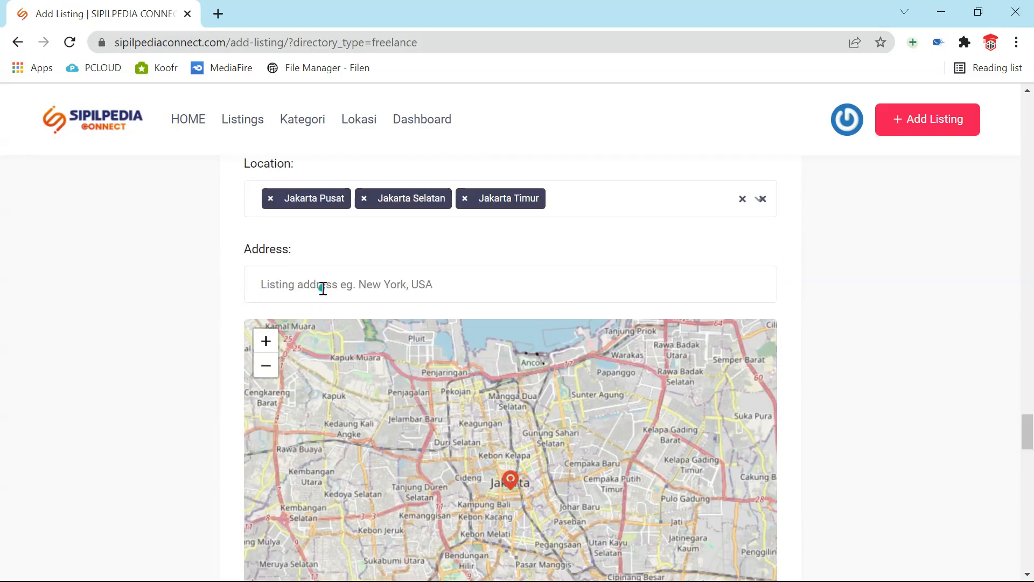
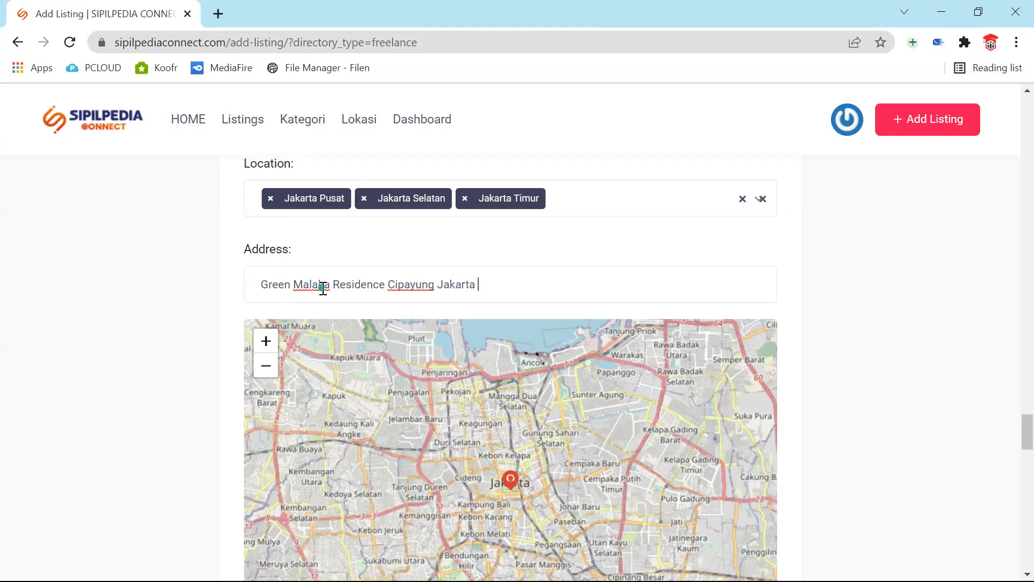
# - Complete 'Timur' in the address and drag the map marker from central Jakarta toward Cipayung
pyautogui.scroll(-2, 415, 339)
pyautogui.scroll(1, 416, 339)
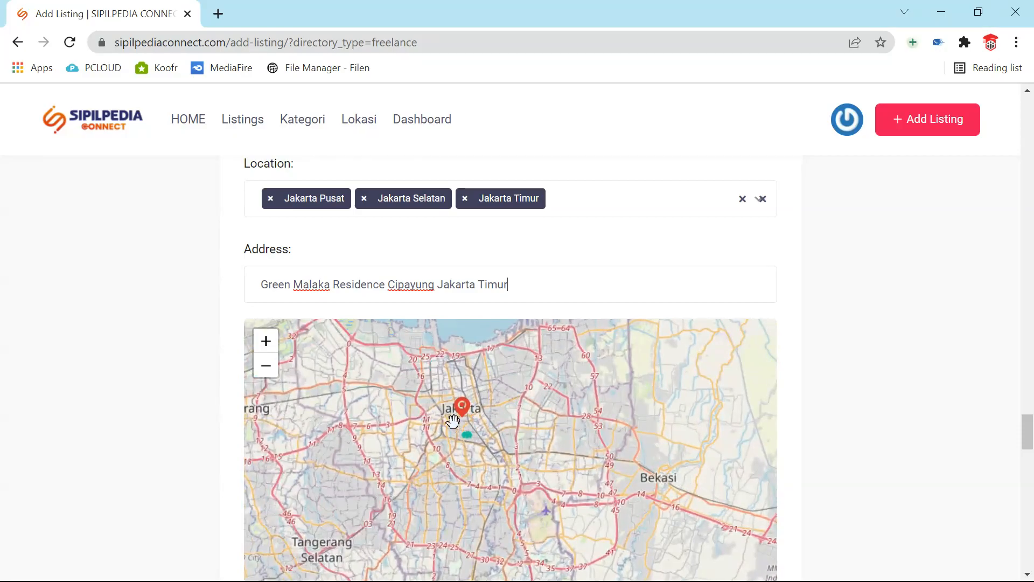
pyautogui.moveTo(1030, 442)
pyautogui.mouseDown()
pyautogui.moveTo(1029, 501)
pyautogui.moveTo(1030, 454)
pyautogui.mouseUp()
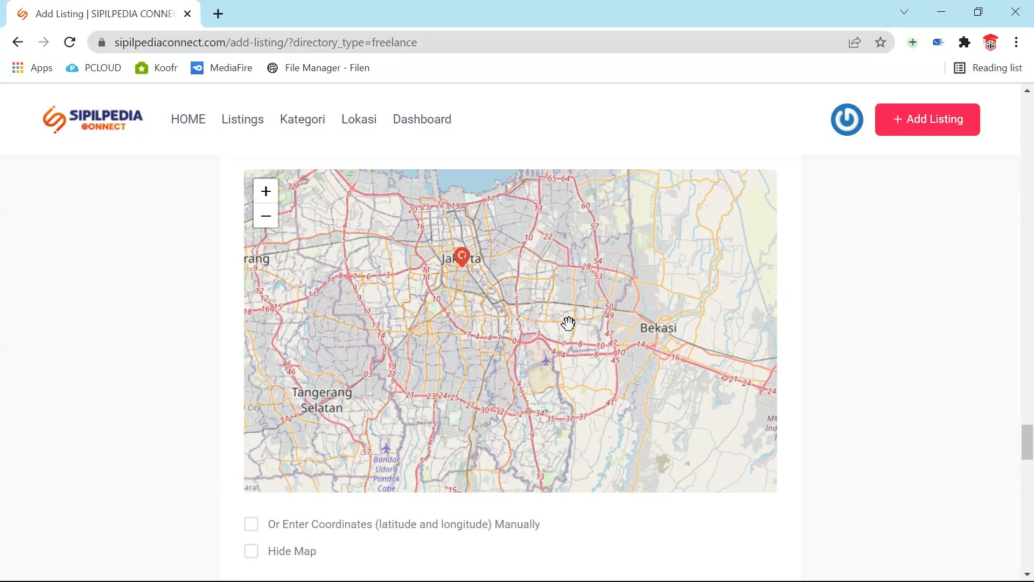
pyautogui.moveTo(464, 267)
pyautogui.mouseDown()
pyautogui.moveTo(508, 331)
pyautogui.moveTo(489, 333)
pyautogui.moveTo(513, 335)
pyautogui.mouseUp()
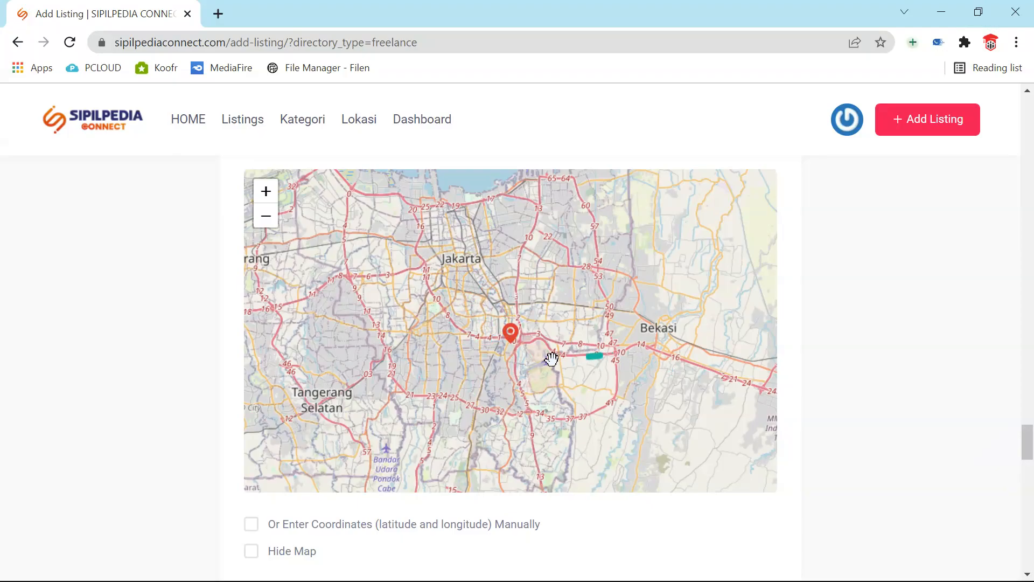
pyautogui.scroll(4, 555, 358)
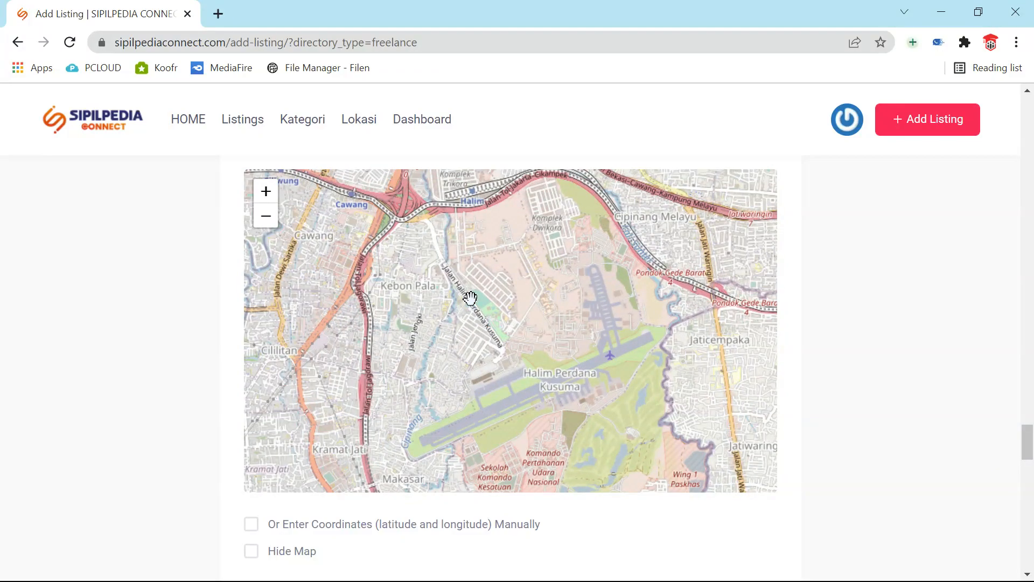
pyautogui.scroll(-4, 470, 298)
pyautogui.moveTo(451, 348)
pyautogui.mouseDown()
pyautogui.moveTo(487, 395)
pyautogui.moveTo(502, 465)
pyautogui.moveTo(493, 464)
pyautogui.mouseUp()
# - Pan the map and fine-tune the marker so it sits beside the Cipayung label
pyautogui.scroll(4, 495, 463)
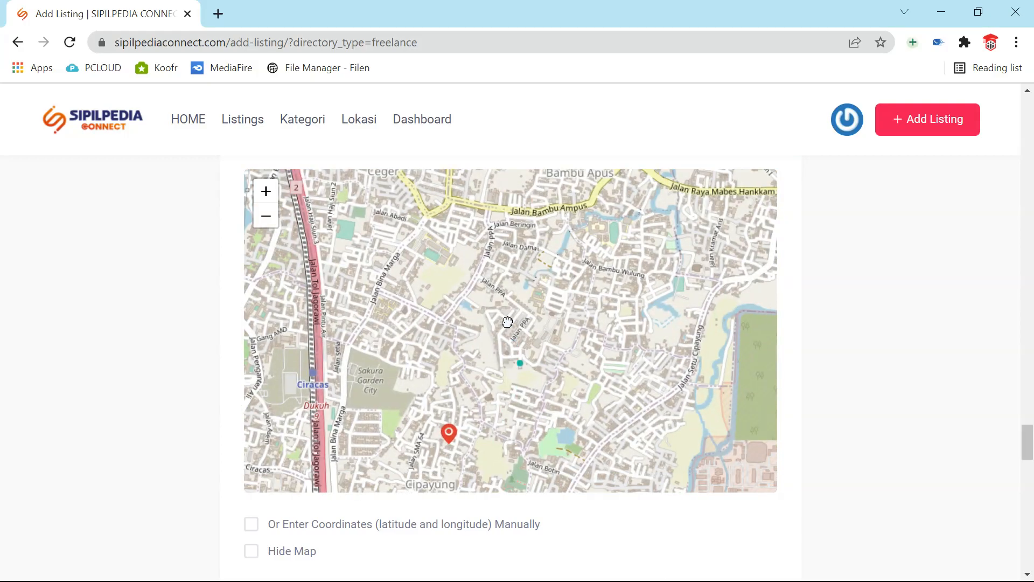
pyautogui.moveTo(508, 322); pyautogui.dragTo(520, 247)
pyautogui.scroll(-3, 486, 336)
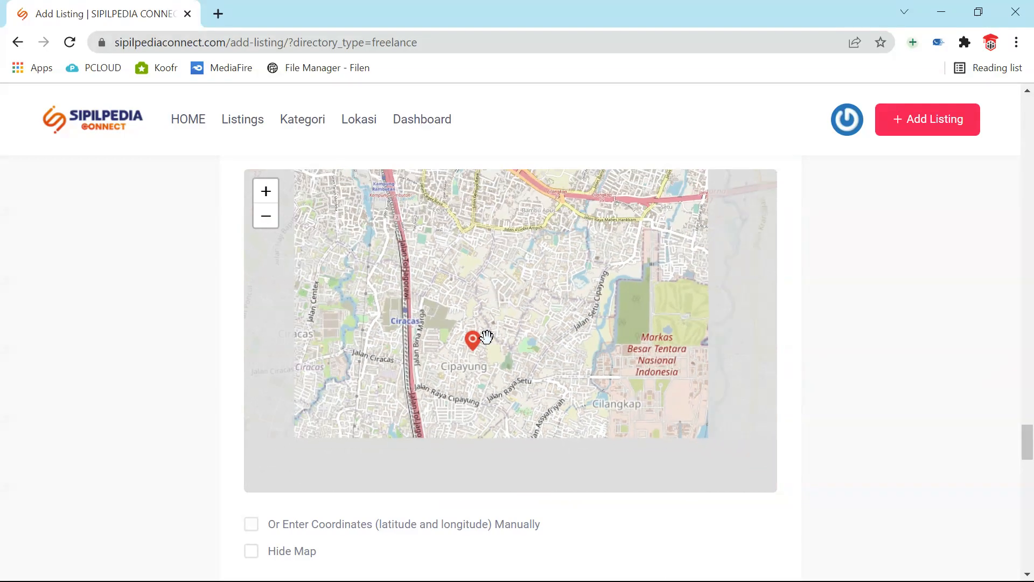
pyautogui.scroll(5, 472, 359)
pyautogui.scroll(1, 474, 328)
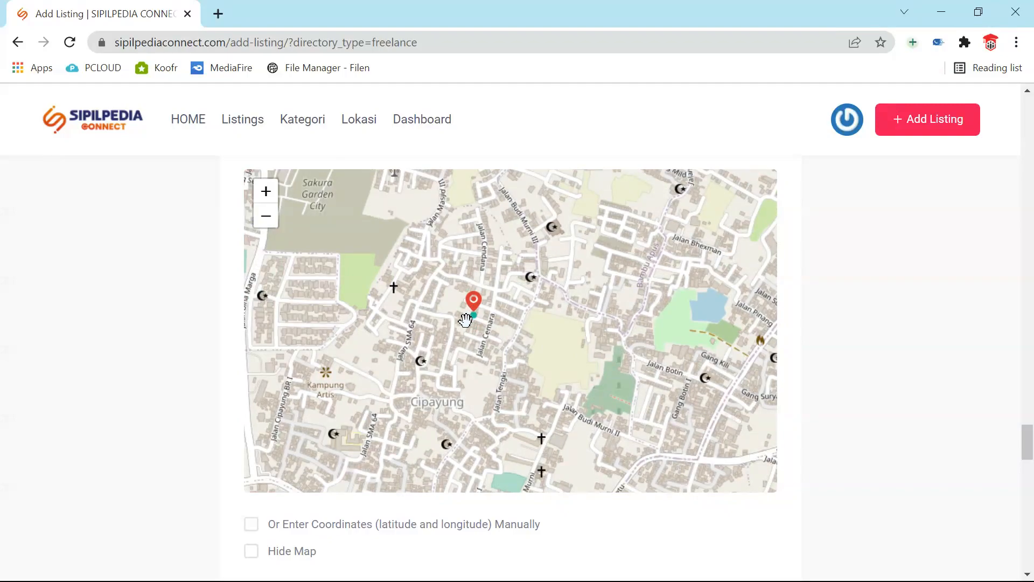
pyautogui.moveTo(524, 371)
pyautogui.mouseDown()
pyautogui.moveTo(491, 306)
pyautogui.moveTo(519, 273)
pyautogui.mouseUp()
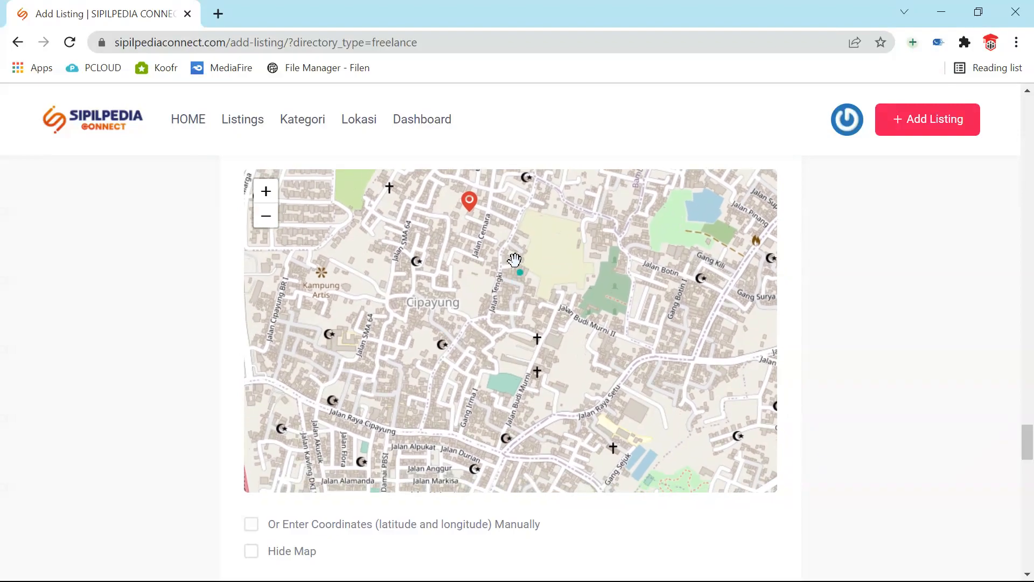
pyautogui.moveTo(470, 205)
pyautogui.mouseDown()
pyautogui.moveTo(443, 368)
pyautogui.moveTo(448, 426)
pyautogui.moveTo(452, 373)
pyautogui.moveTo(513, 283)
pyautogui.moveTo(519, 248)
pyautogui.moveTo(491, 272)
pyautogui.mouseUp()
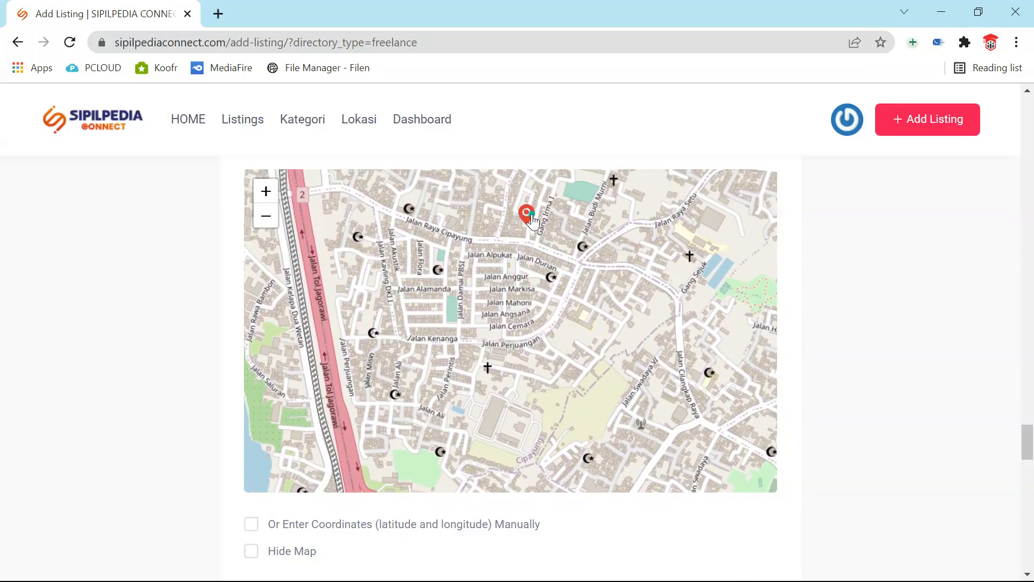
pyautogui.moveTo(532, 221); pyautogui.dragTo(562, 428)
pyautogui.moveTo(639, 356); pyautogui.dragTo(576, 239)
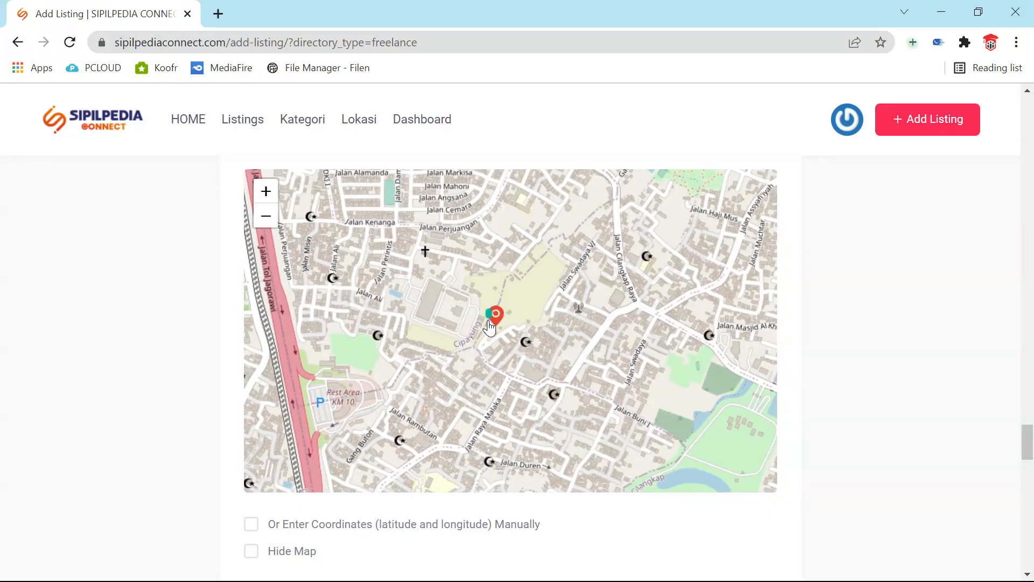
pyautogui.moveTo(493, 319)
pyautogui.mouseDown()
pyautogui.moveTo(514, 384)
pyautogui.moveTo(537, 359)
pyautogui.moveTo(556, 371)
pyautogui.moveTo(536, 384)
pyautogui.moveTo(531, 364)
pyautogui.moveTo(555, 392)
pyautogui.moveTo(522, 379)
pyautogui.moveTo(512, 365)
pyautogui.moveTo(524, 349)
pyautogui.moveTo(482, 388)
pyautogui.moveTo(378, 406)
pyautogui.moveTo(451, 381)
pyautogui.moveTo(443, 357)
pyautogui.mouseUp()
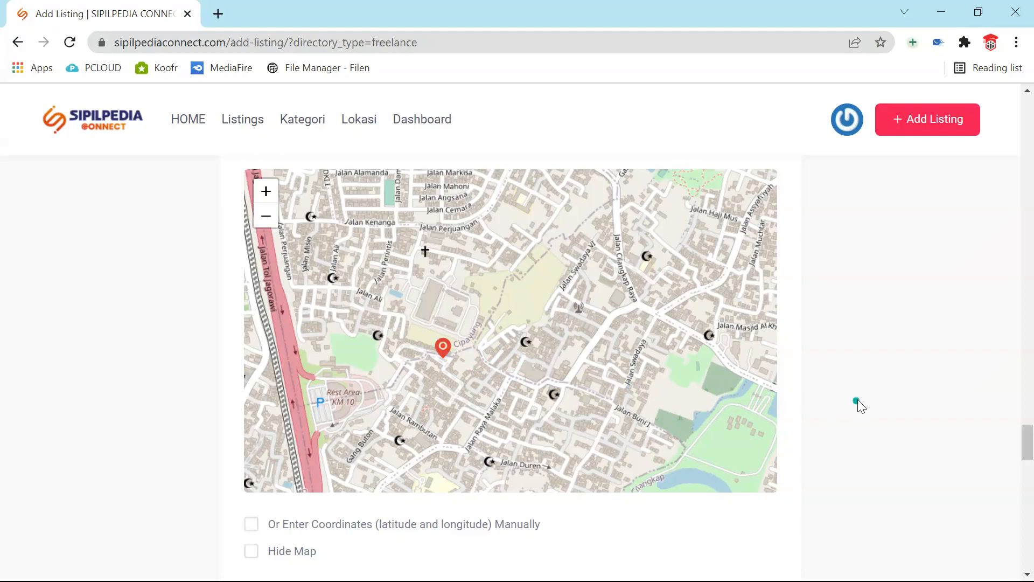
pyautogui.scroll(-1, 883, 409)
pyautogui.scroll(-1, 883, 405)
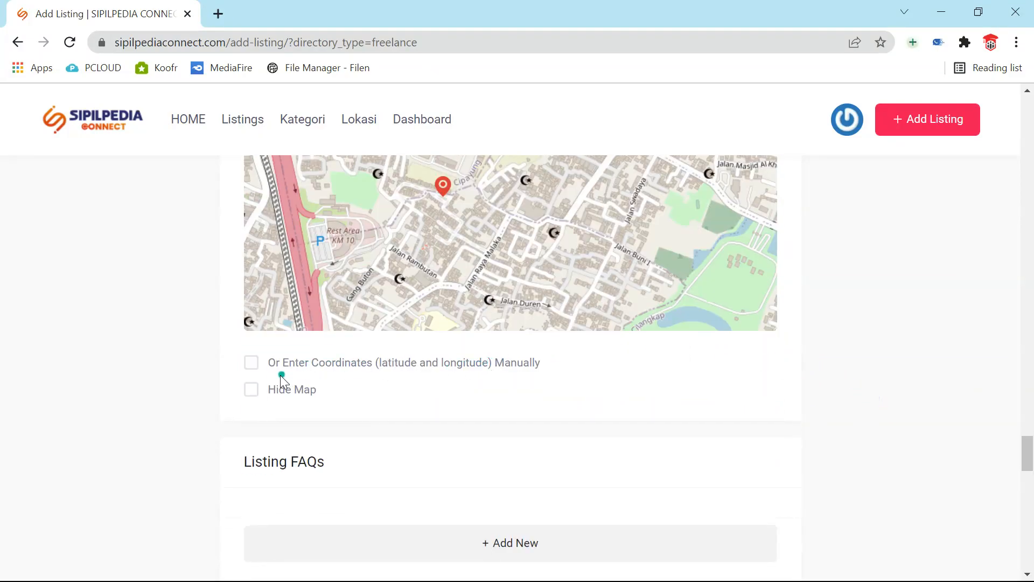
# - Try manual coordinate entry, turn it back off, and tick Hide Map
pyautogui.click(250, 362)
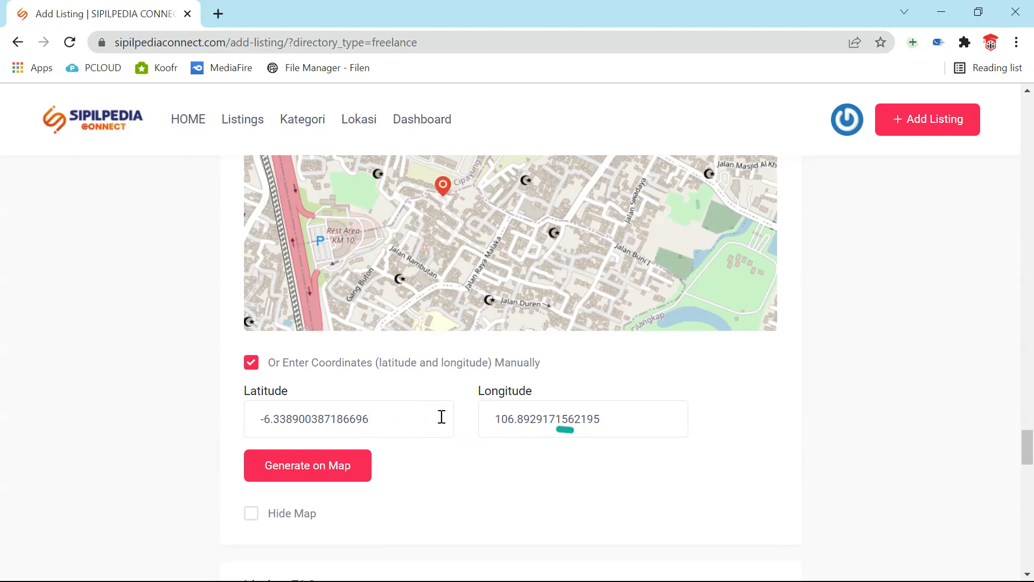
pyautogui.click(250, 367)
pyautogui.click(251, 390)
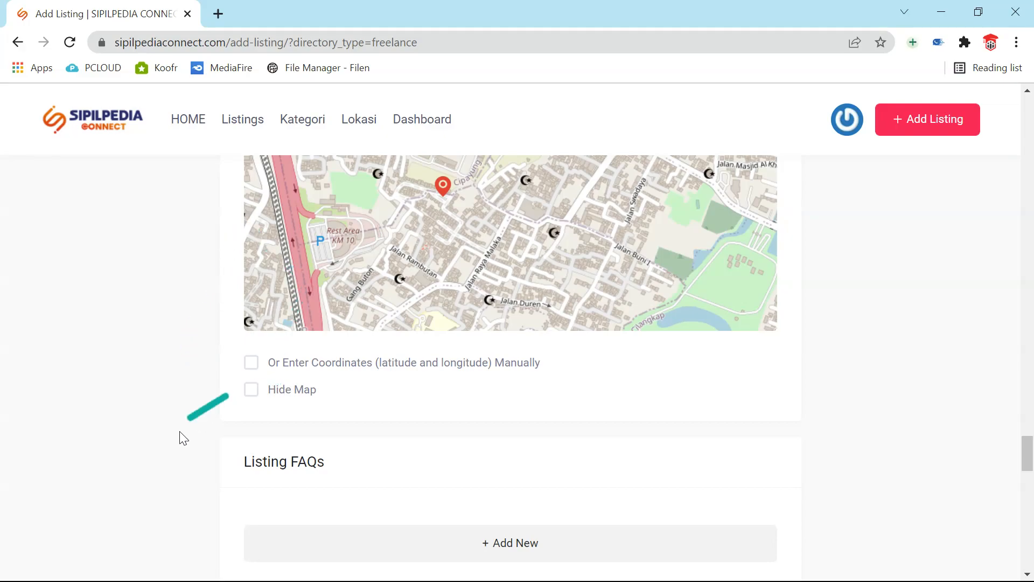
pyautogui.click(253, 386)
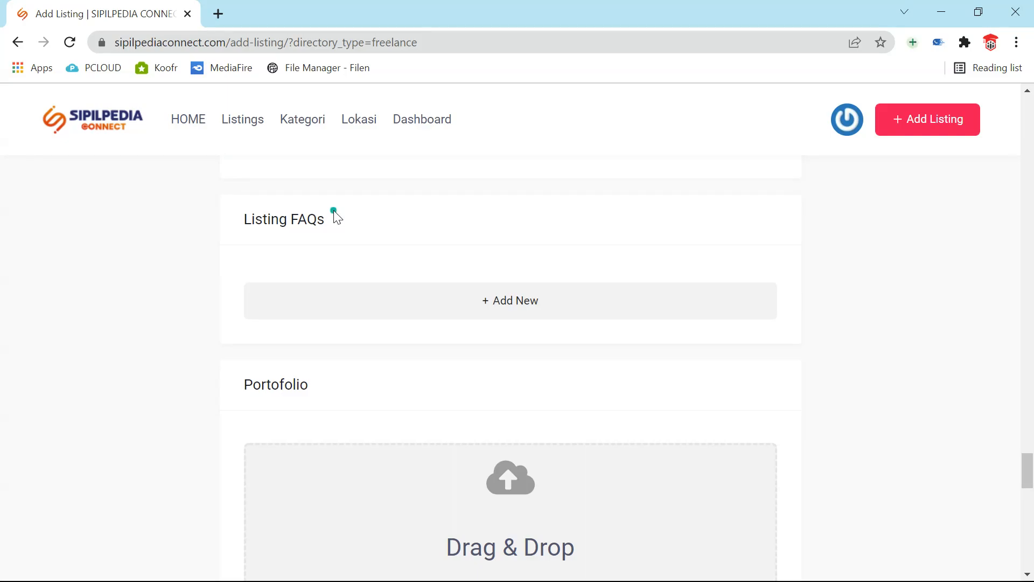
# - Add an FAQ with the question 'Berapa biaya perhitungan strukturnya?'
pyautogui.click(497, 304)
pyautogui.click(404, 289)
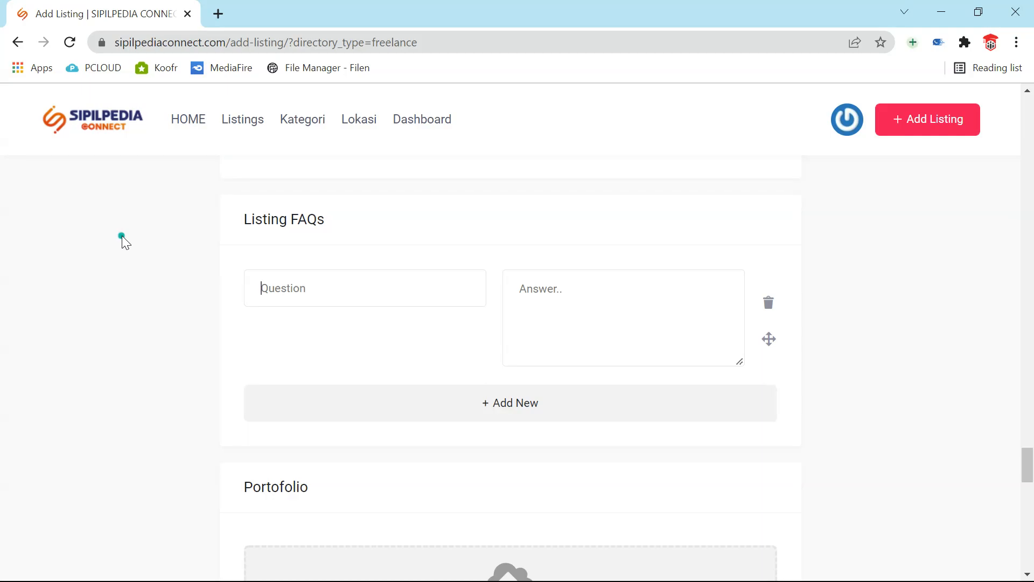
pyautogui.write('Berapa biaya perh')
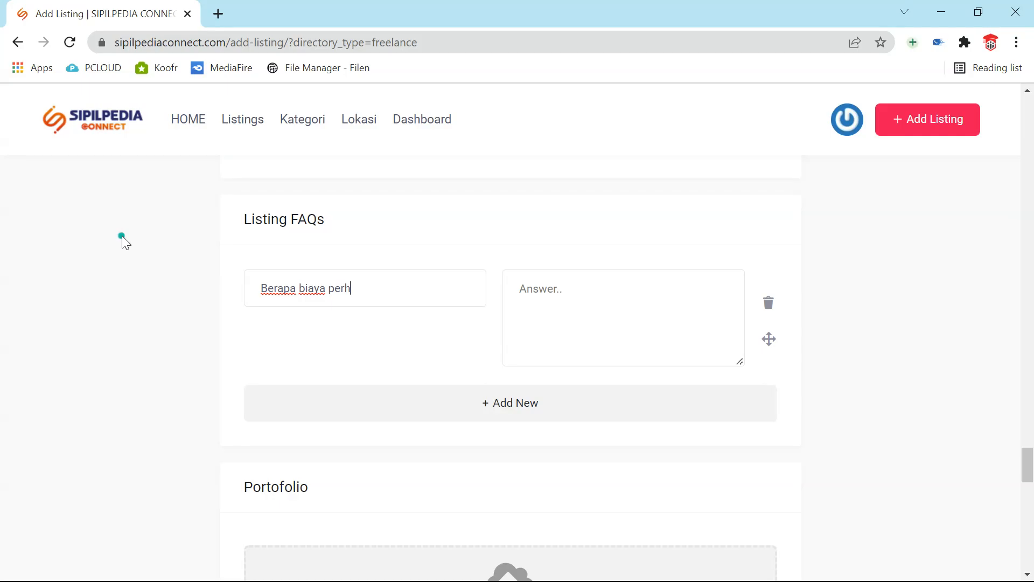
pyautogui.write('itungan struktur')
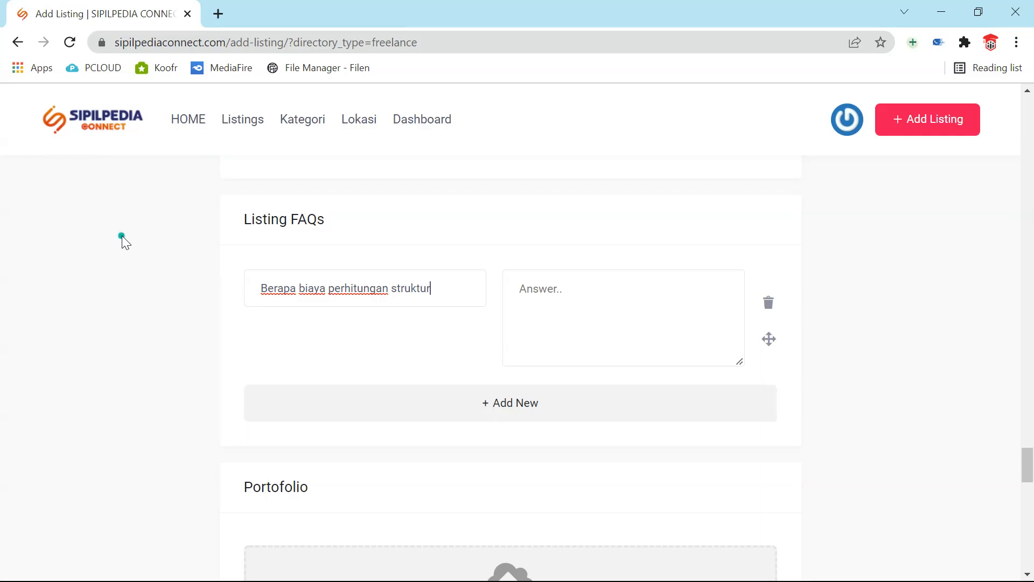
pyautogui.write('nya?')
# - Answer 'Biaya dihitung per m2 dan bisa dinegosiasikan tergantung proyeknya' and add a second FAQ row
pyautogui.click(589, 300)
pyautogui.write('Biaya')
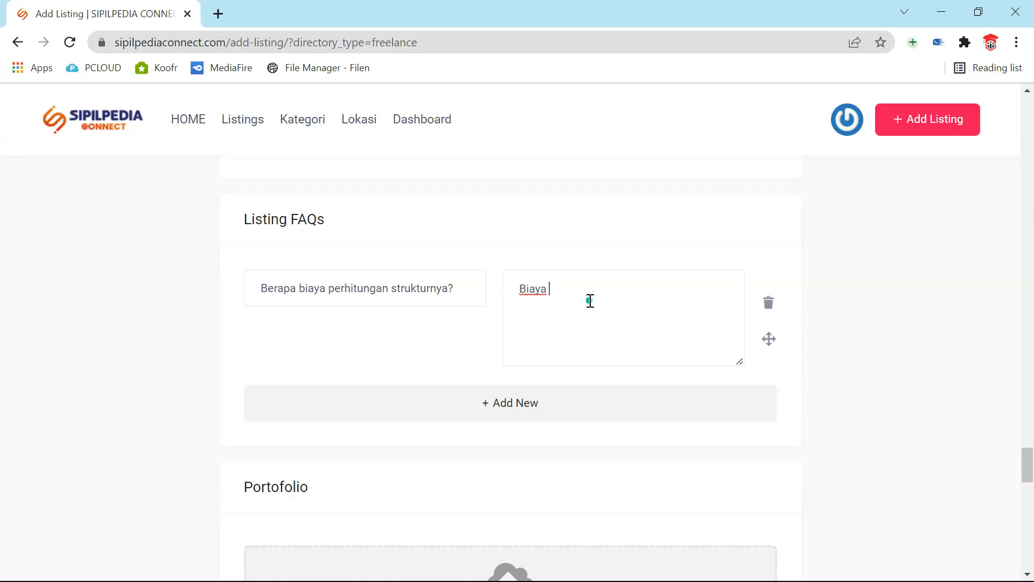
pyautogui.write('dihitung per m2 dan bisa dinegosiasikan tergant')
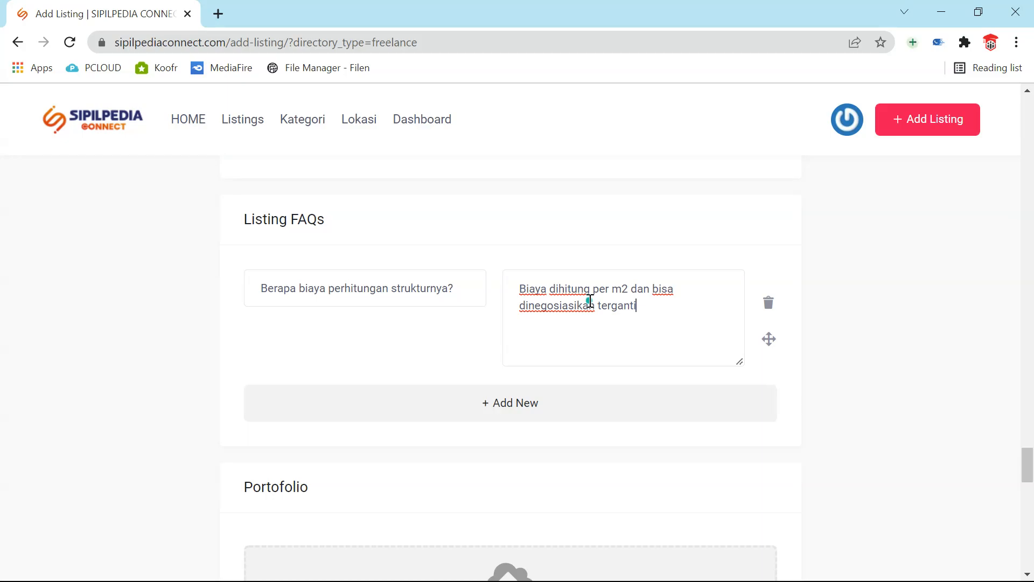
pyautogui.write('ung proyeknya')
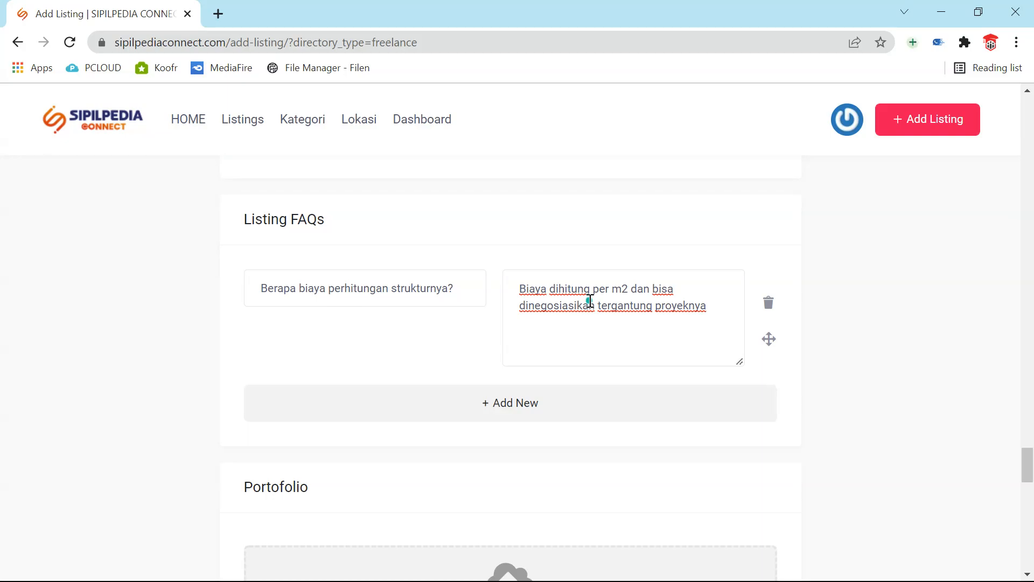
pyautogui.click(526, 409)
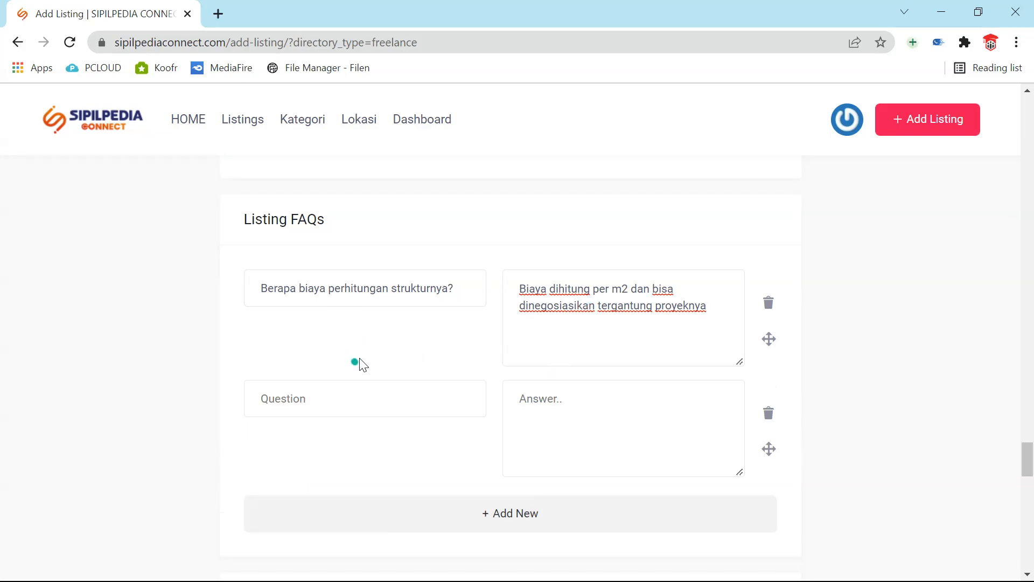
# - Enter the second FAQ question 'Apa saja produk perhitungan strukturnya?'
pyautogui.click(315, 404)
pyautogui.write('Apa saja produk')
pyautogui.press('BackSpace')
pyautogui.write('perhitungan s')
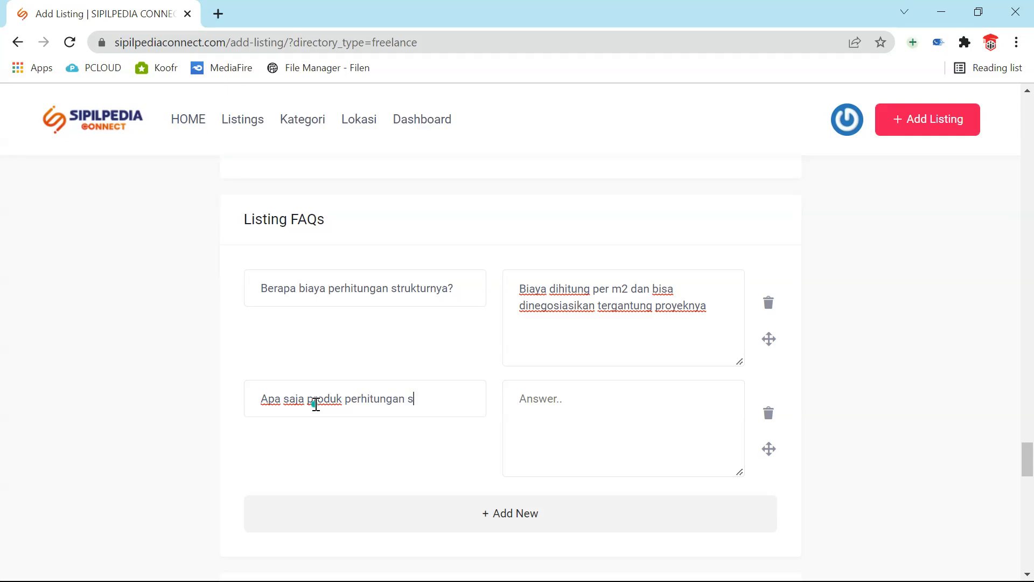
pyautogui.write('trukturnya?')
# - Answer with dash items: detail perhitungan sesuai SNI terbaru, gambar struktur, detail gambar struktur
pyautogui.click(590, 420)
pyautogui.write('- ')
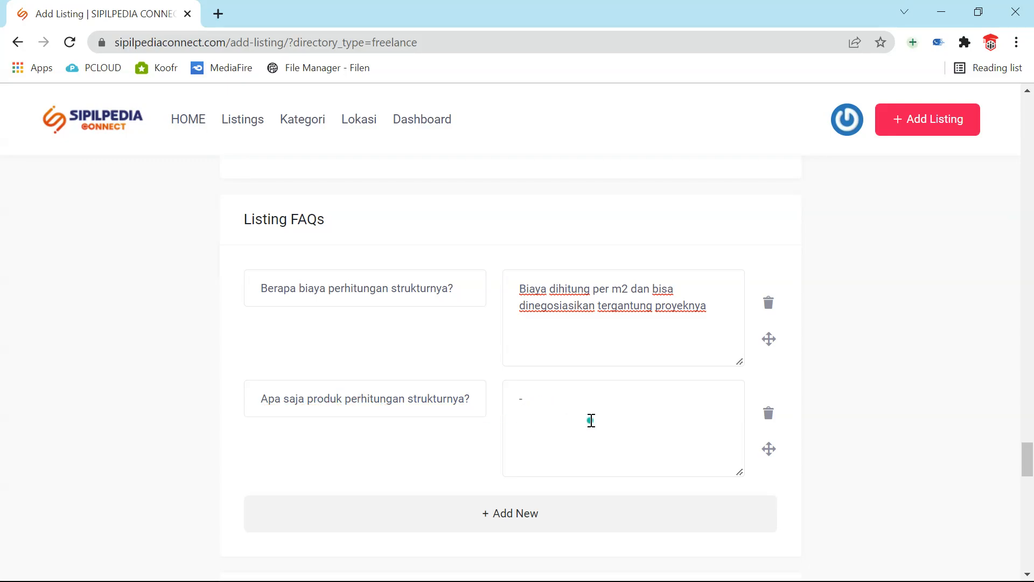
pyautogui.write('Detail perhitungan sesuai deng')
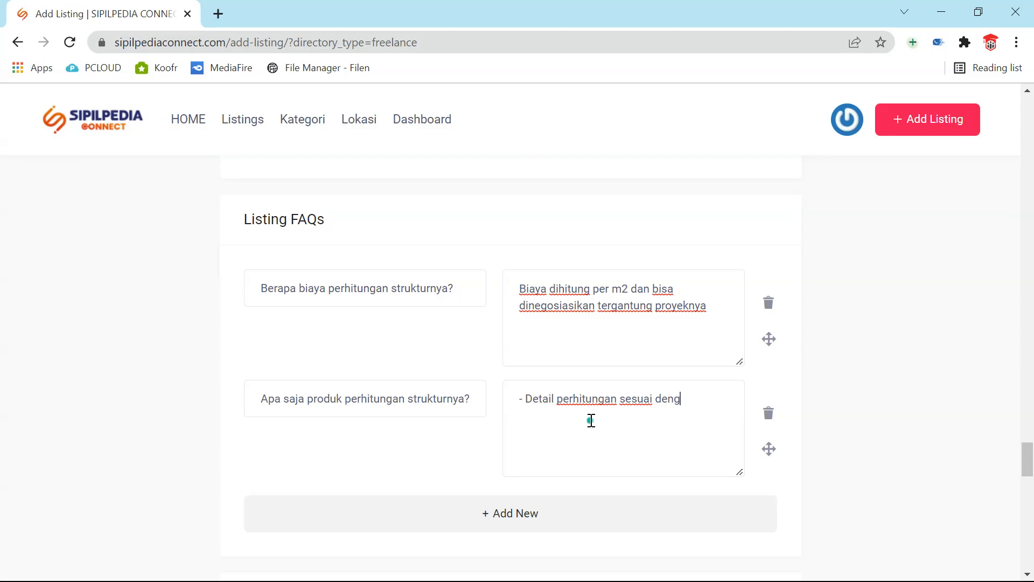
pyautogui.write('an SNI terbaru')
pyautogui.press('Return')
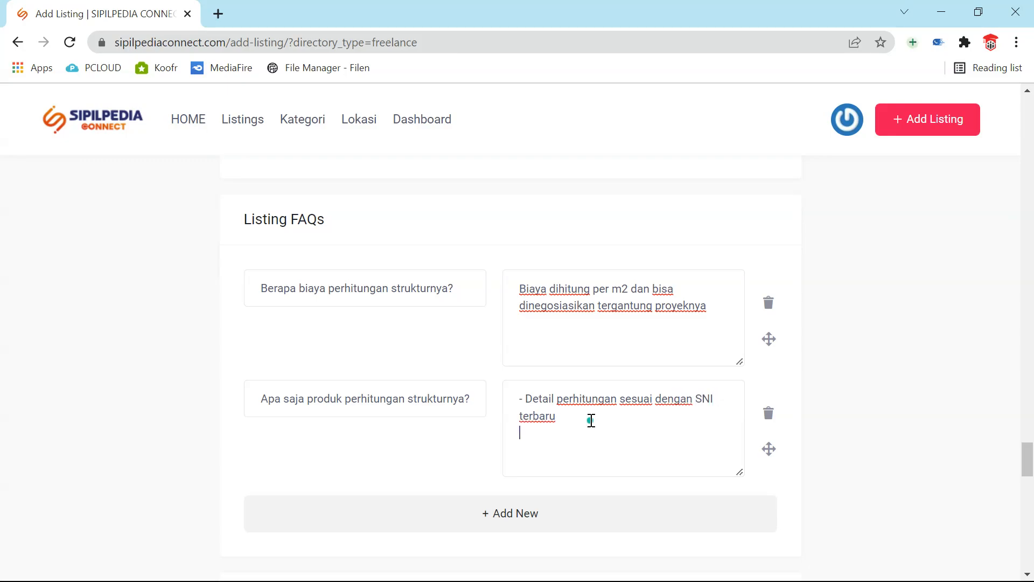
pyautogui.write('- ')
pyautogui.write('Gambar str')
pyautogui.write('uktur ')
pyautogui.write('- Detai')
pyautogui.write('l Gam')
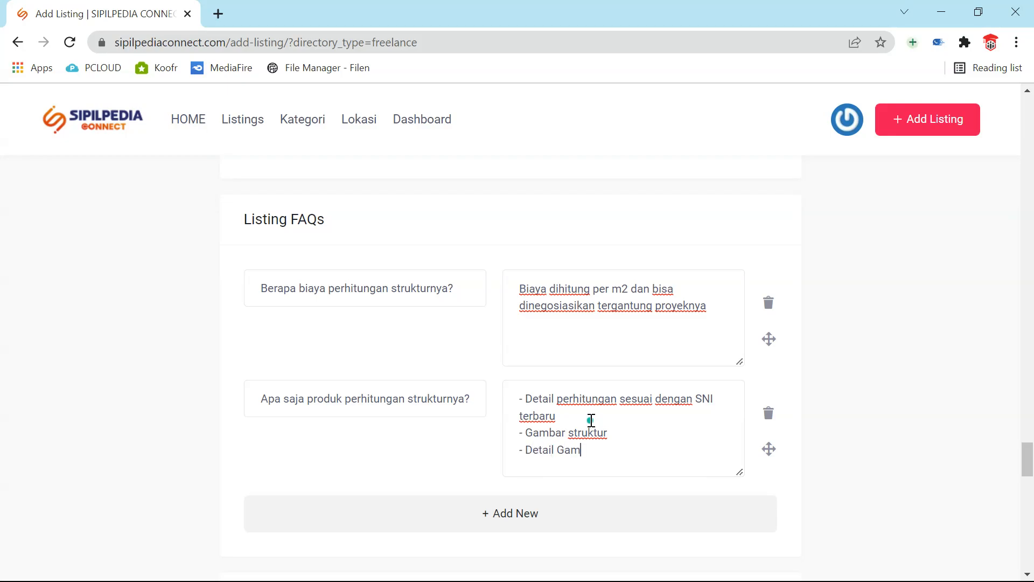
pyautogui.write('bar Struktur')
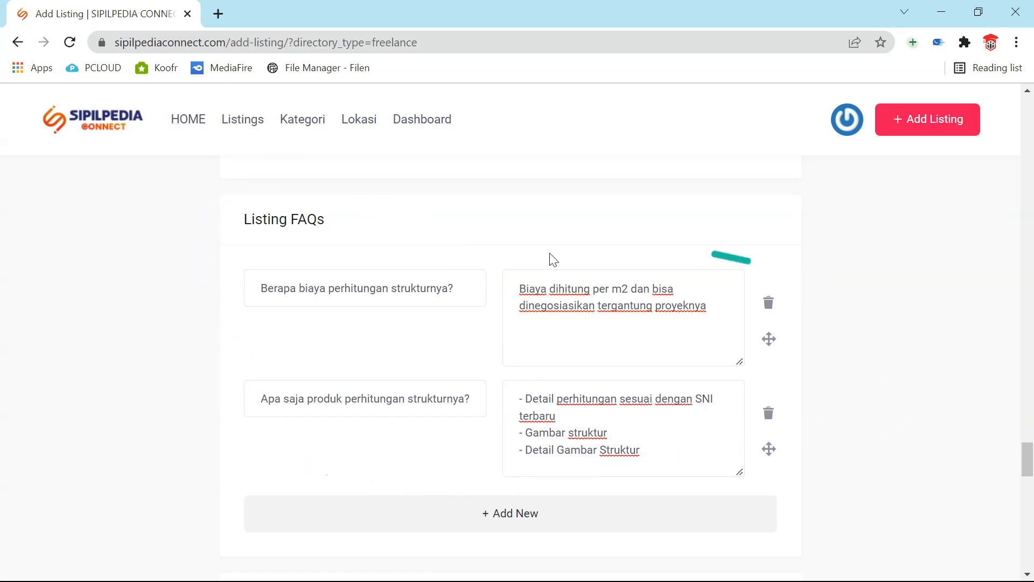
pyautogui.scroll(-4, 387, 392)
pyautogui.scroll(3, 385, 391)
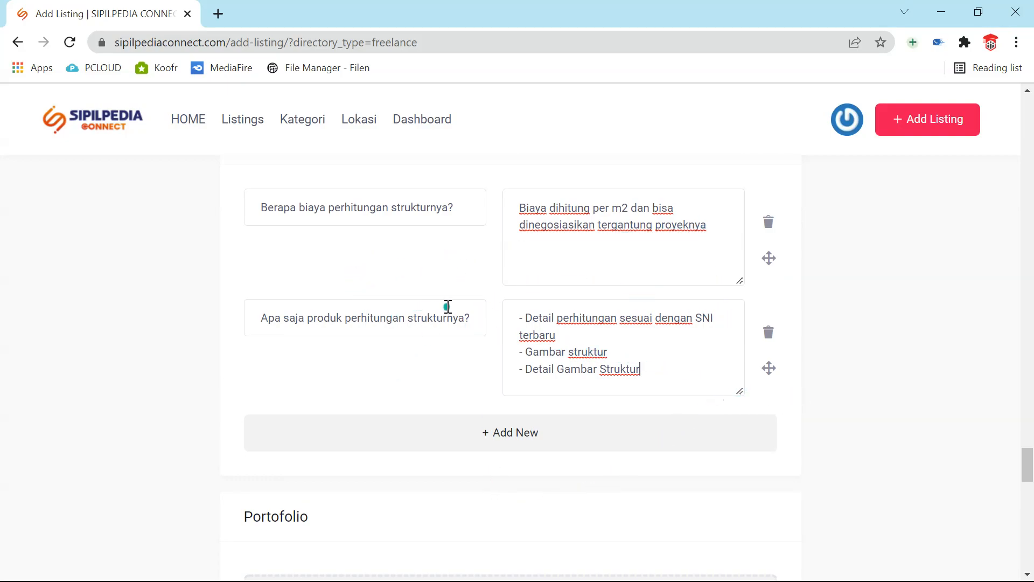
pyautogui.scroll(-6, 447, 306)
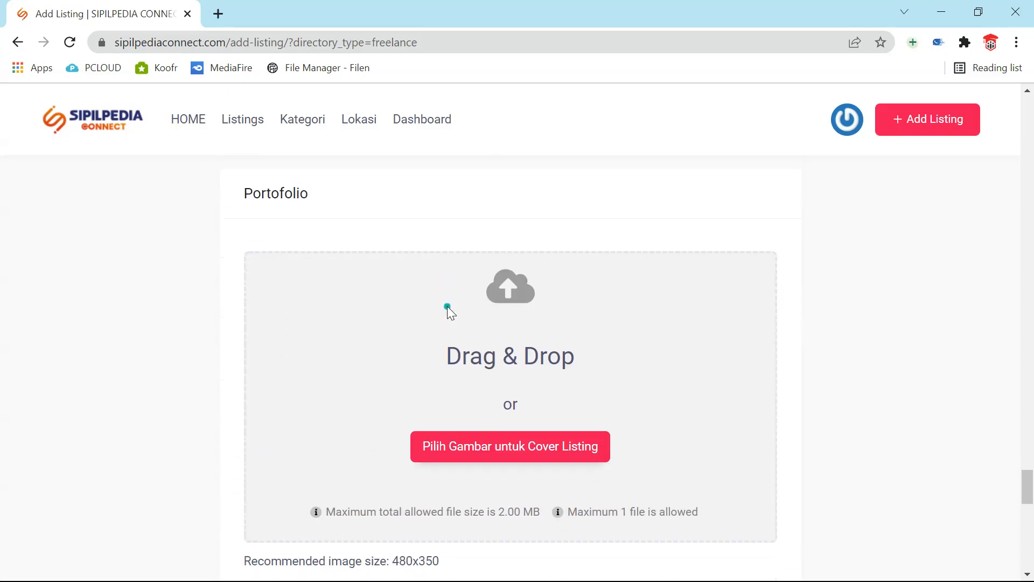
pyautogui.scroll(-3, 463, 306)
pyautogui.scroll(3, 463, 306)
pyautogui.scroll(-3, 464, 306)
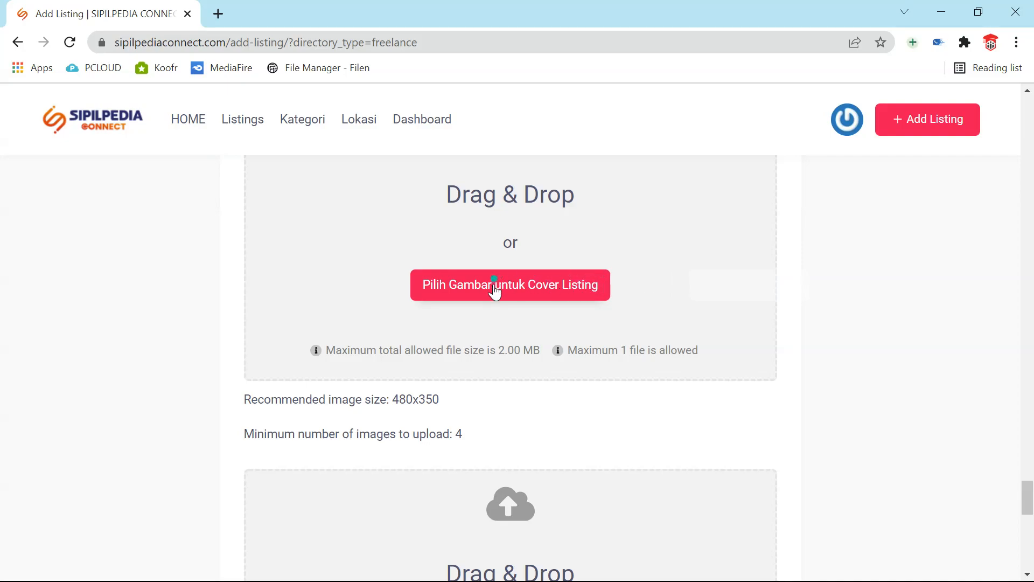
pyautogui.scroll(2, 492, 288)
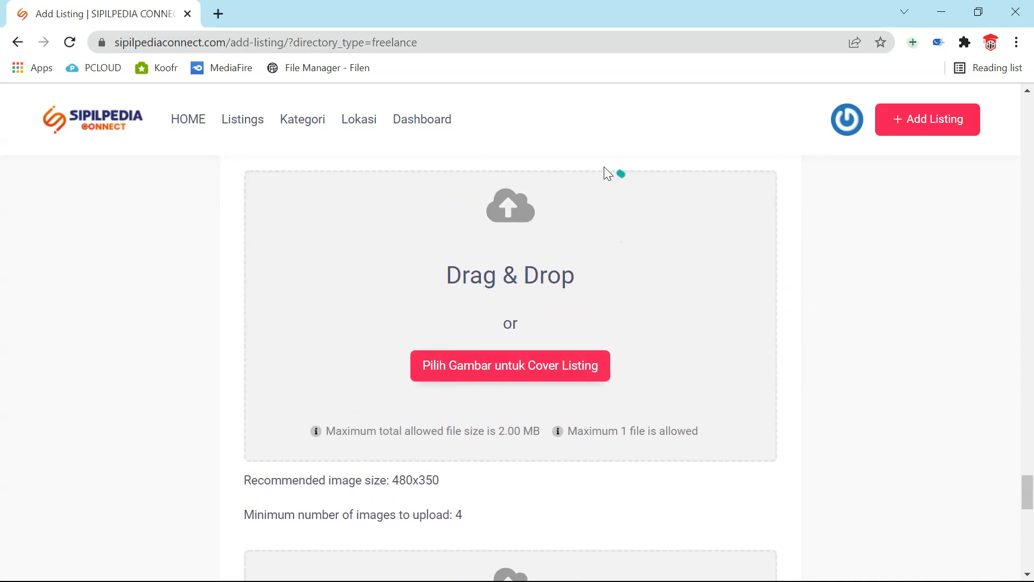
pyautogui.scroll(-6, 348, 371)
pyautogui.scroll(7, 342, 370)
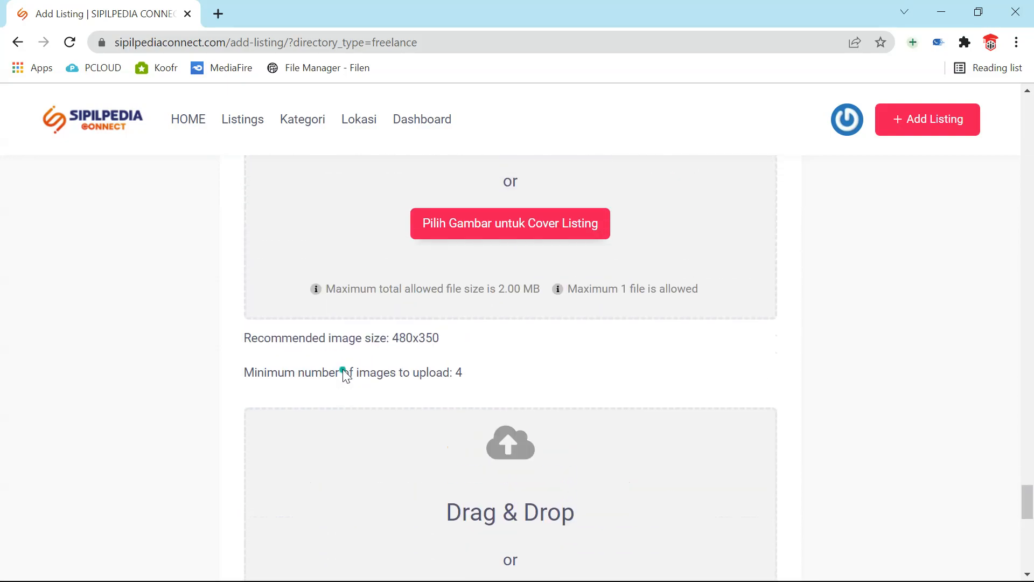
pyautogui.scroll(-2, 485, 329)
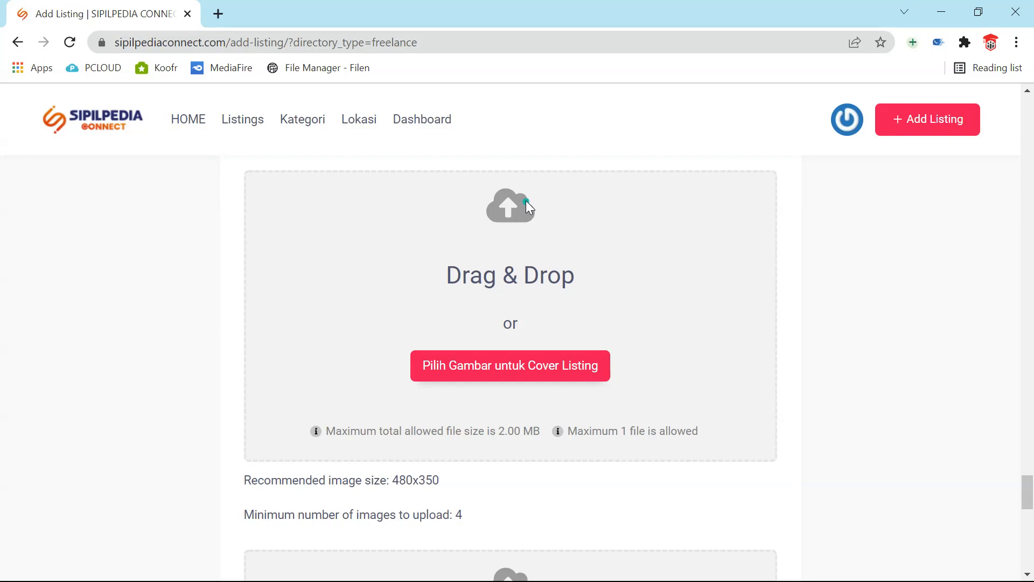
# - Upload Contoh Kurva S SIPILPEDIA_1 as the cover image, which exceeds the 2.00 MB limit
pyautogui.click(529, 361)
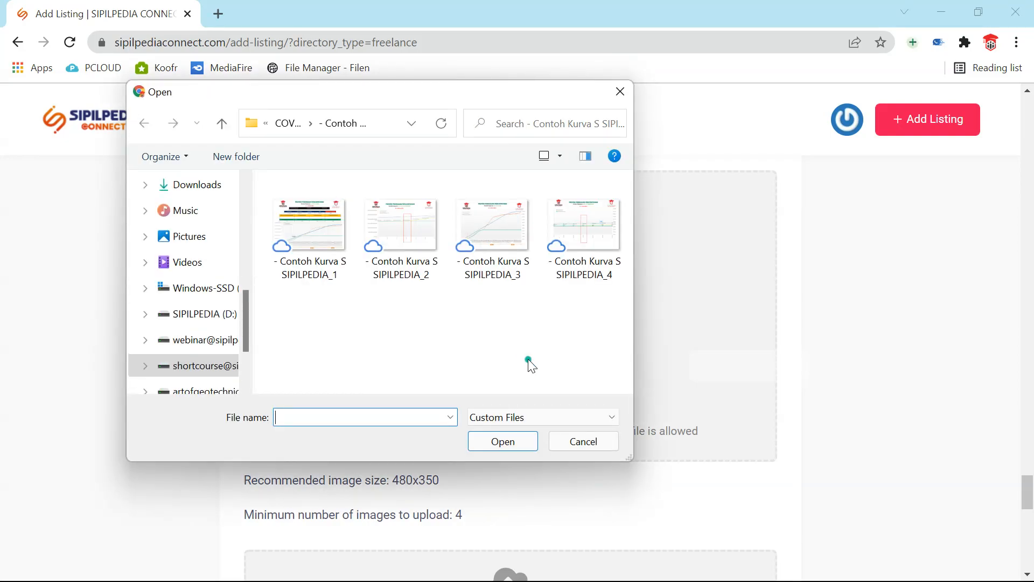
pyautogui.click(307, 248)
pyautogui.click(500, 443)
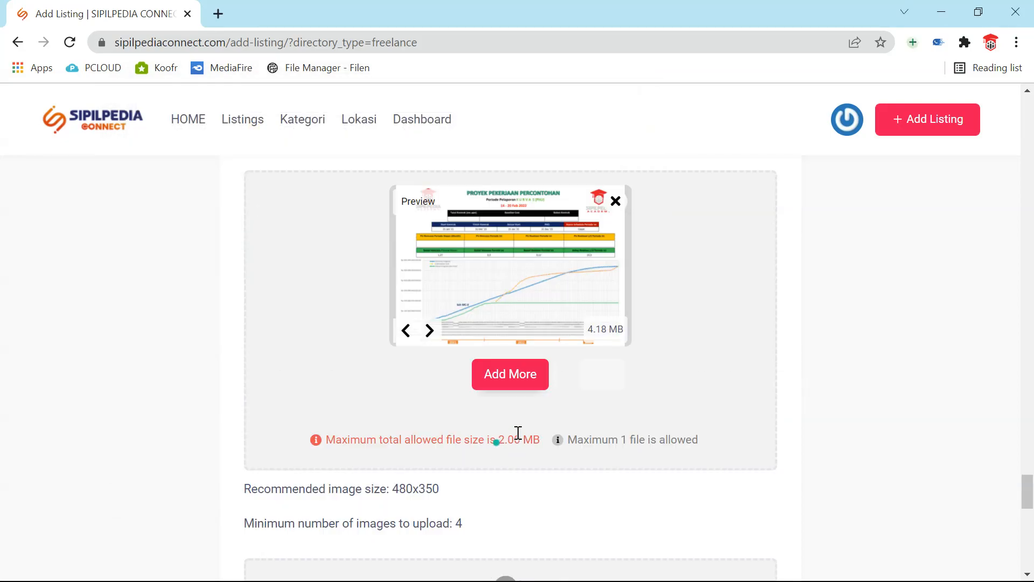
pyautogui.scroll(-1, 517, 433)
pyautogui.scroll(1, 518, 432)
# - Open the file picker to add another image, then cancel without choosing one
pyautogui.click(519, 383)
pyautogui.click(583, 444)
pyautogui.scroll(-4, 579, 451)
pyautogui.scroll(3, 580, 451)
pyautogui.scroll(-2, 580, 451)
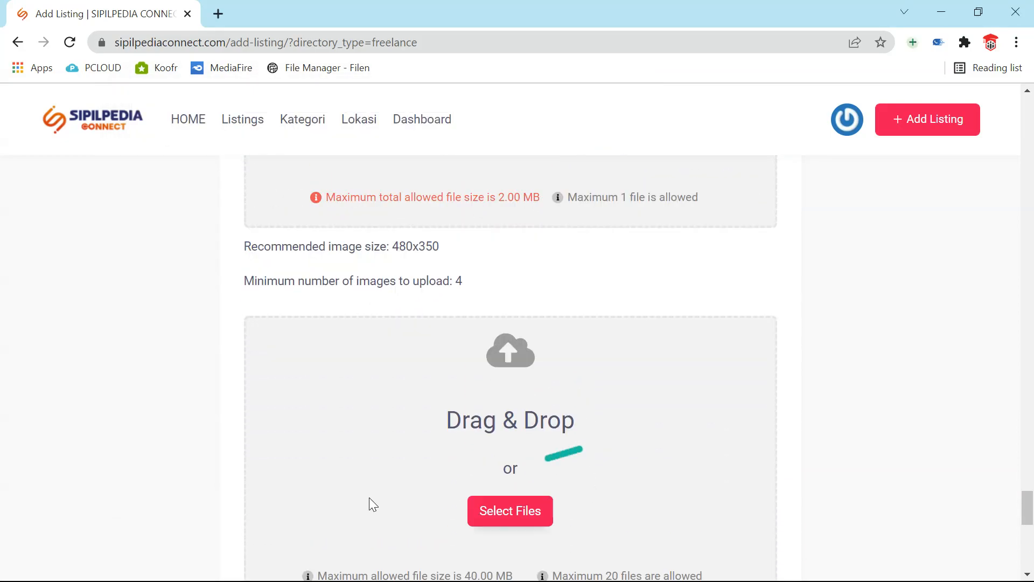
pyautogui.scroll(2, 491, 447)
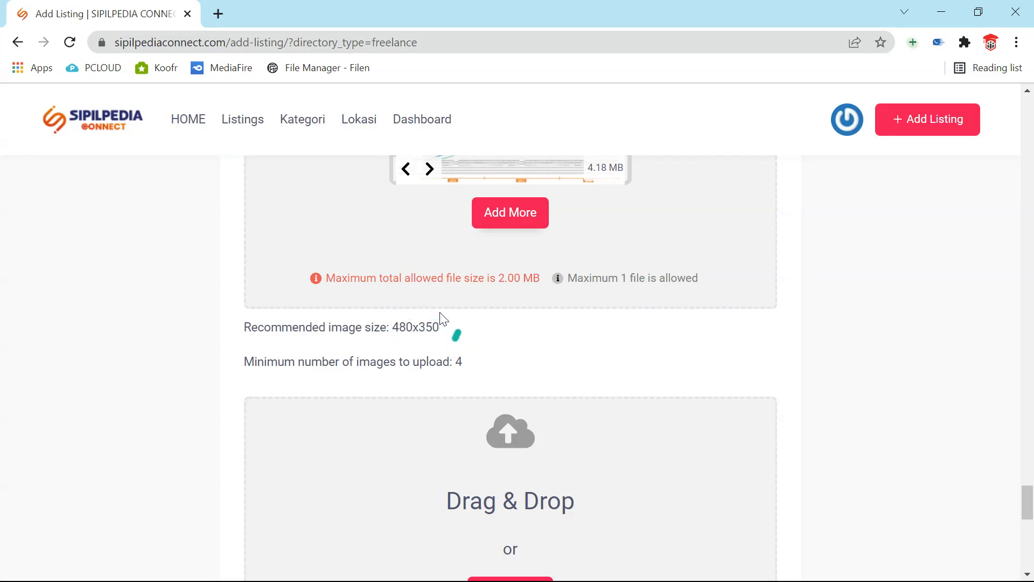
pyautogui.scroll(-5, 434, 309)
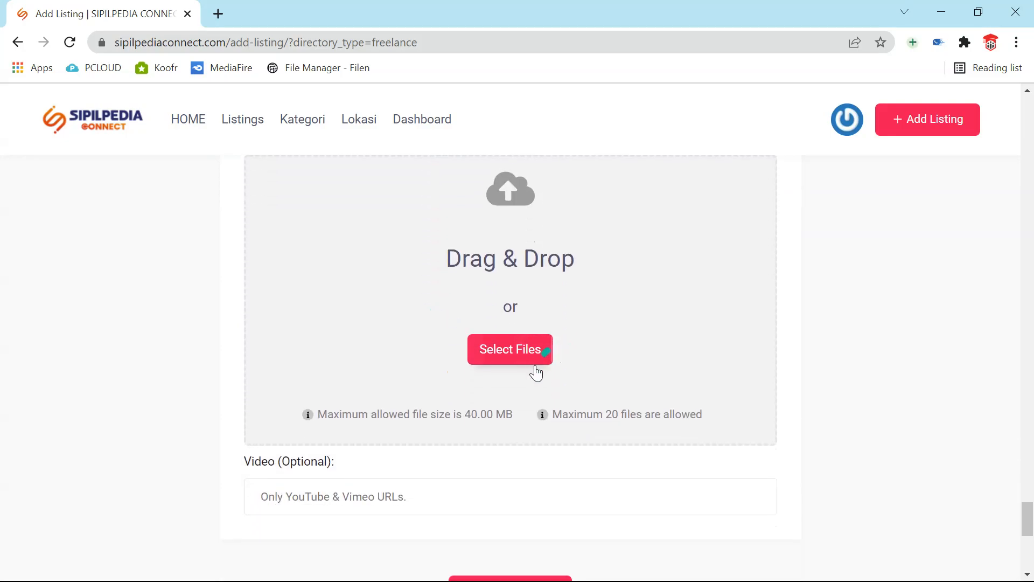
pyautogui.scroll(10, 530, 372)
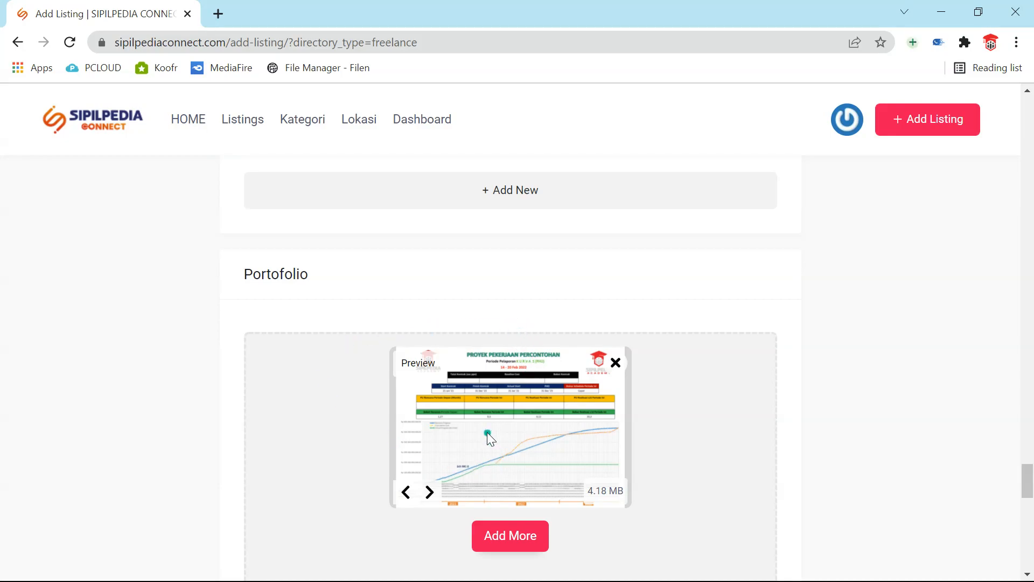
pyautogui.scroll(-1, 487, 433)
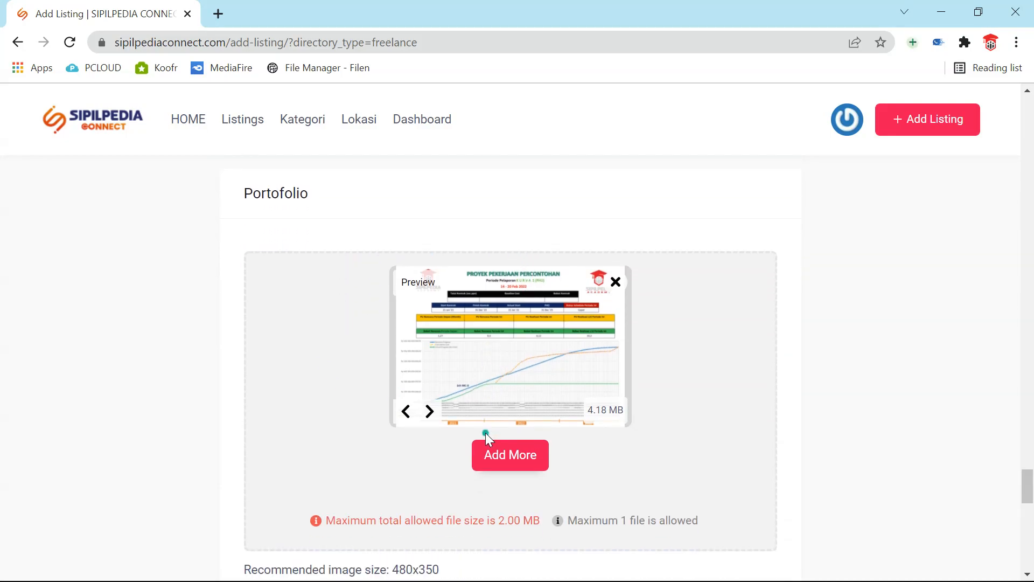
pyautogui.scroll(-1, 479, 438)
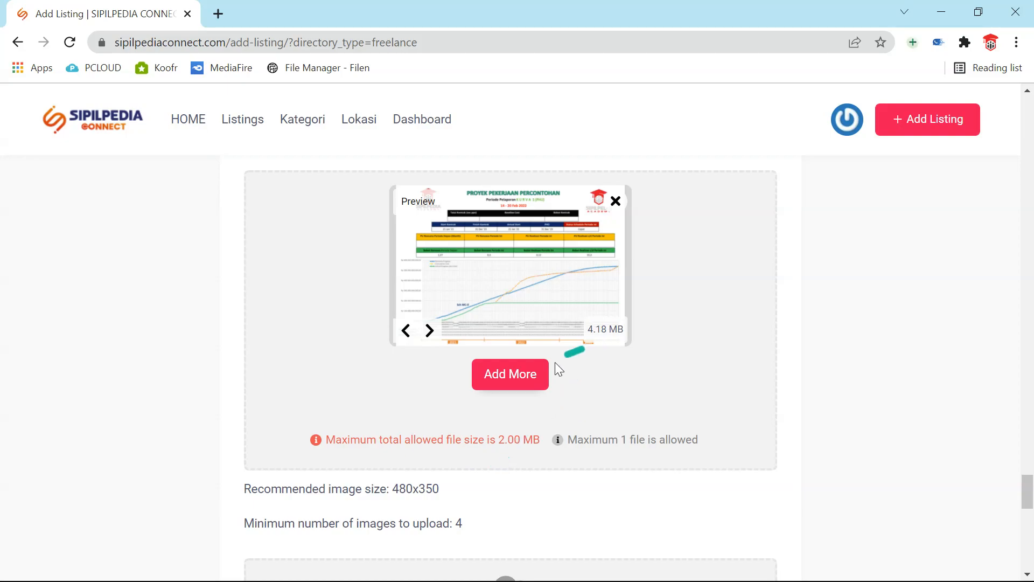
# - Upload the 458.95 KB poster3 image from the COVER folder
pyautogui.click(510, 367)
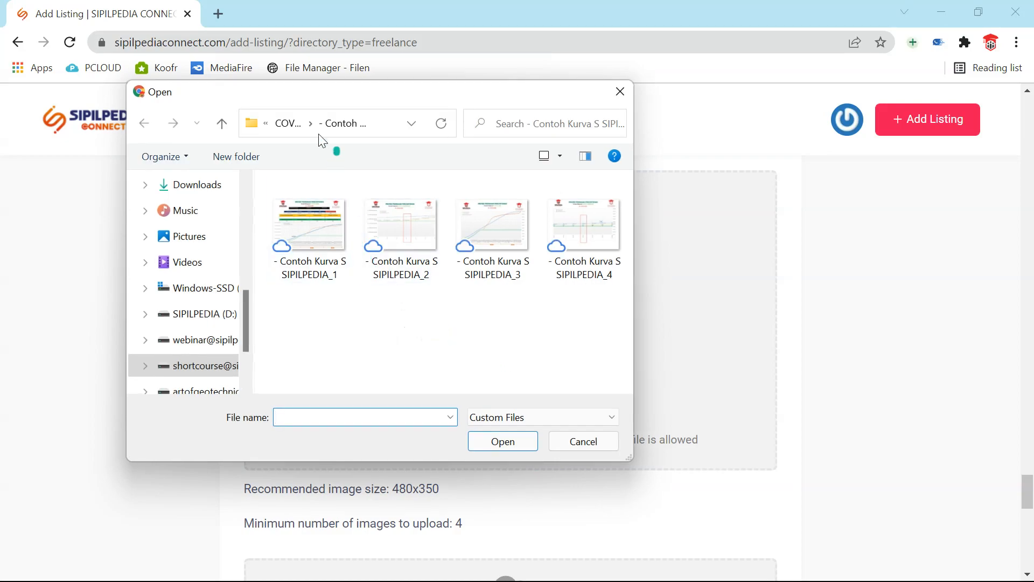
pyautogui.click(280, 122)
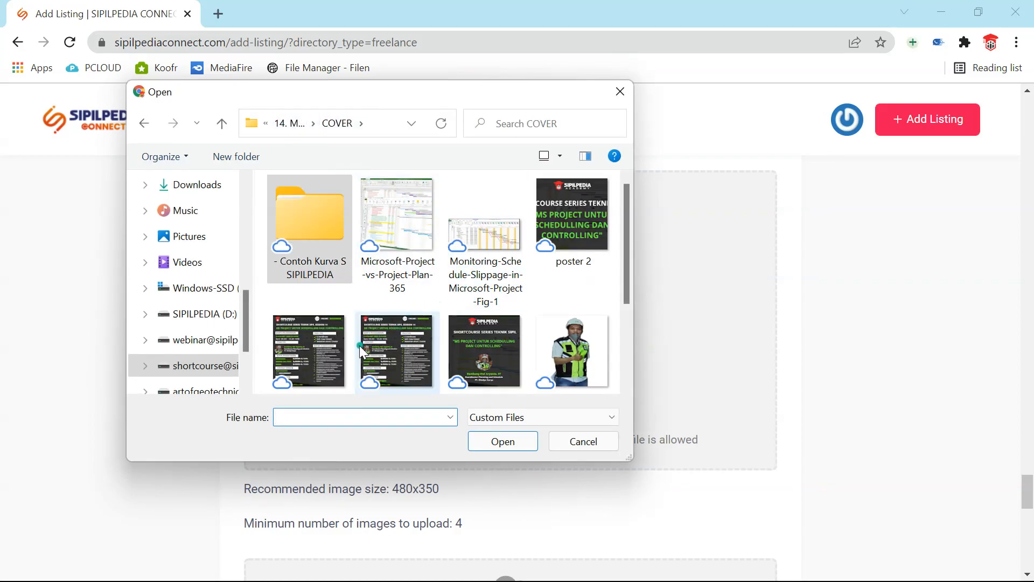
pyautogui.scroll(-1, 360, 345)
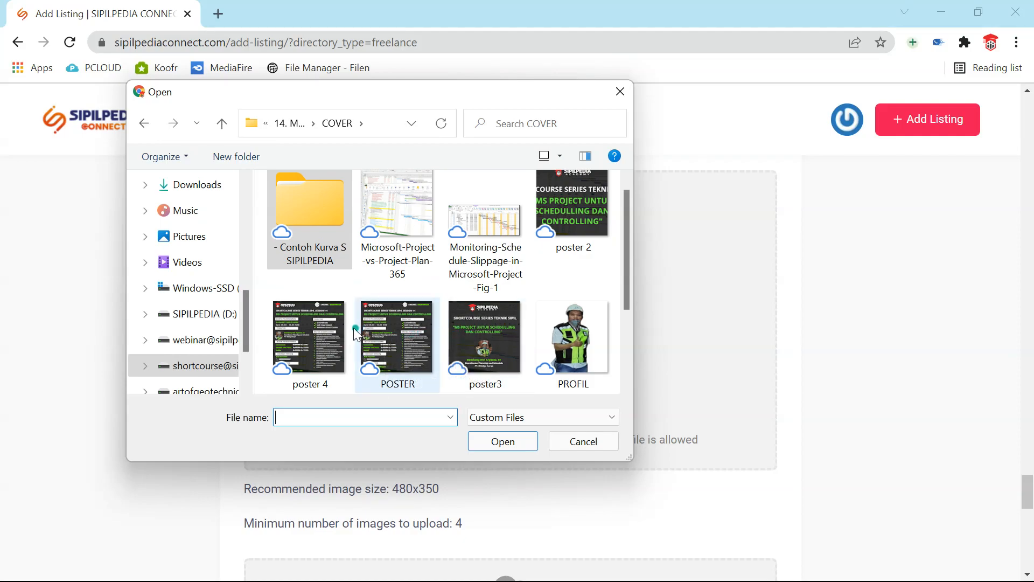
pyautogui.click(471, 341)
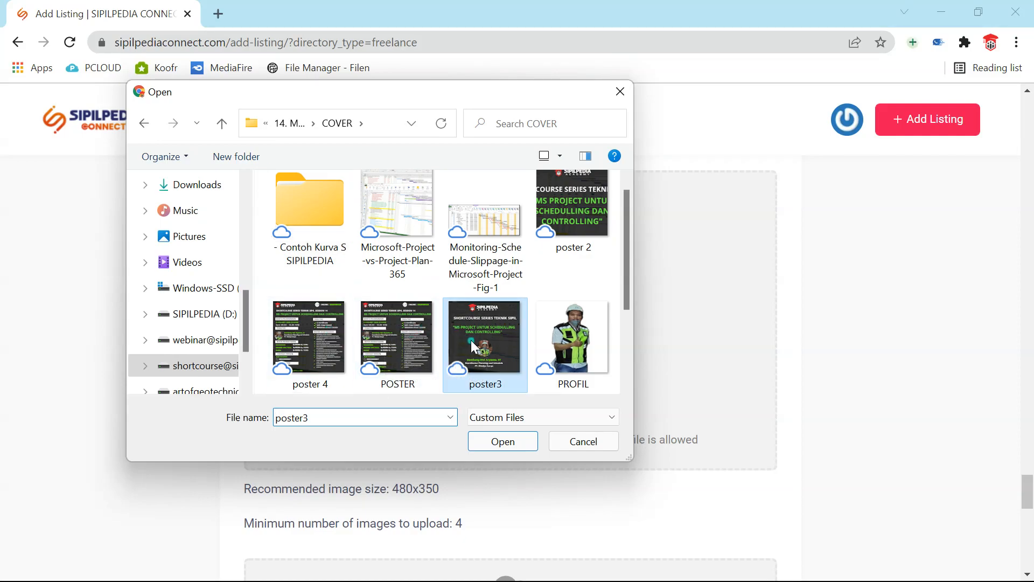
pyautogui.click(490, 445)
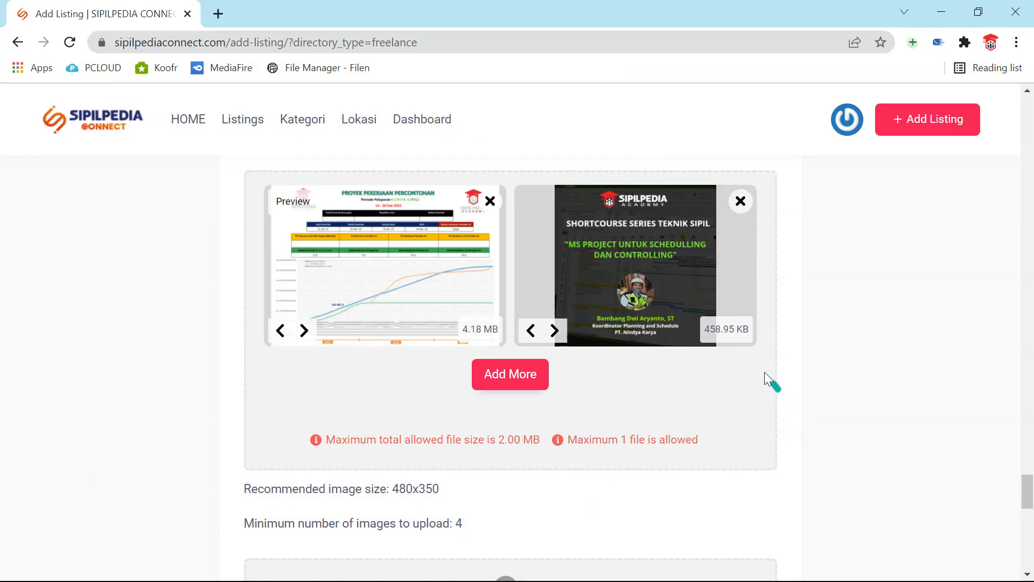
# - Delete the oversized 4.18 MB image from the uploads
pyautogui.scroll(-3, 749, 395)
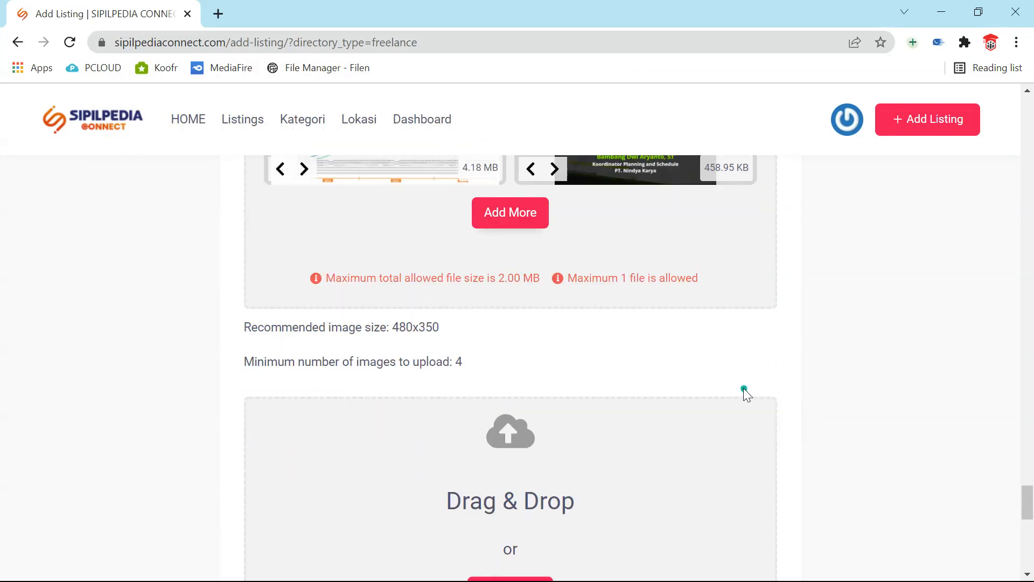
pyautogui.scroll(3, 743, 387)
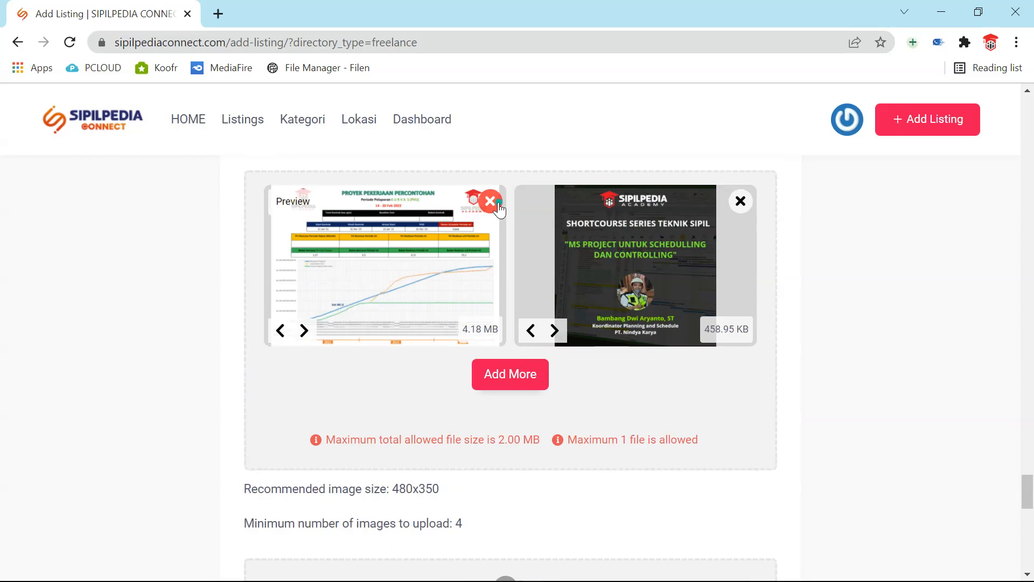
pyautogui.click(497, 203)
pyautogui.scroll(-5, 584, 509)
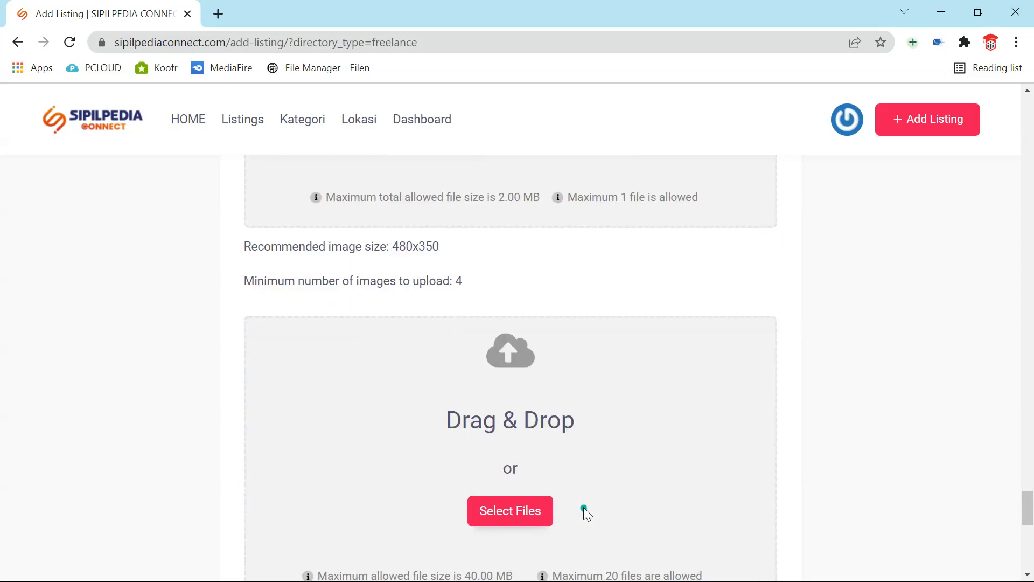
# - Upload all four Kurva S chart images (1.56, 1.52, 4.18, 3.45 MB) to the gallery
pyautogui.scroll(-2, 582, 506)
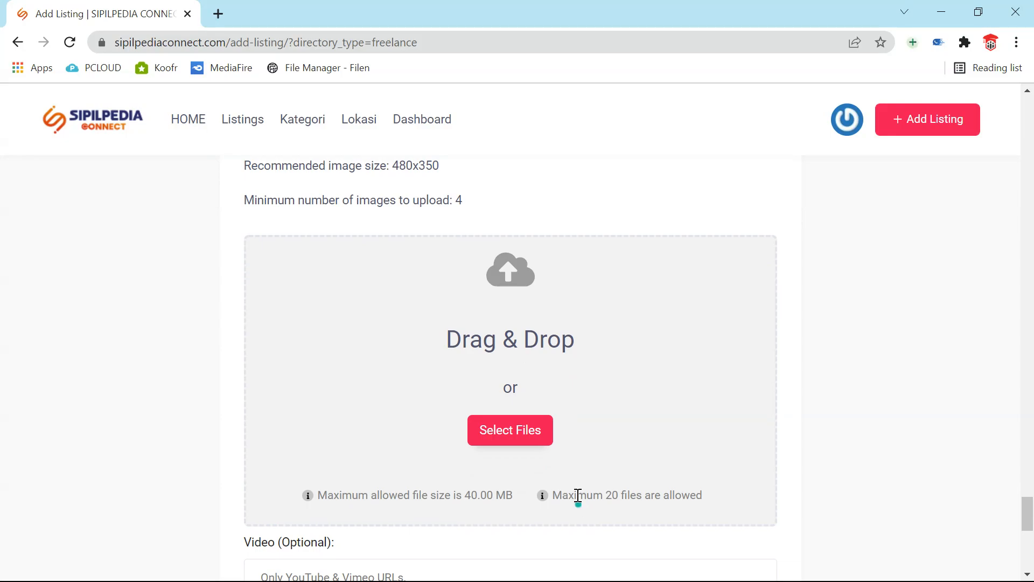
pyautogui.click(533, 430)
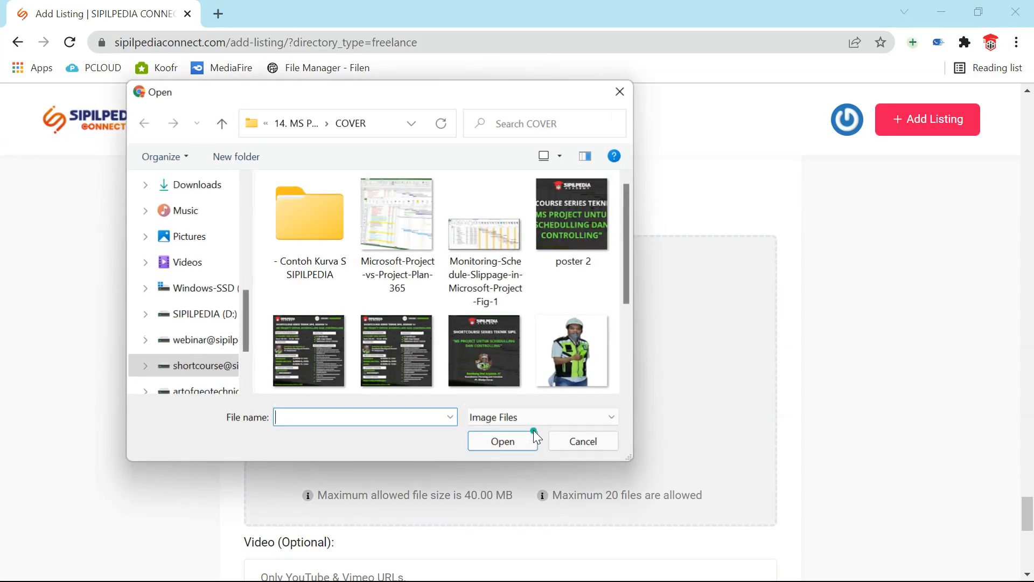
pyautogui.click(332, 202)
pyautogui.doubleClick(331, 202)
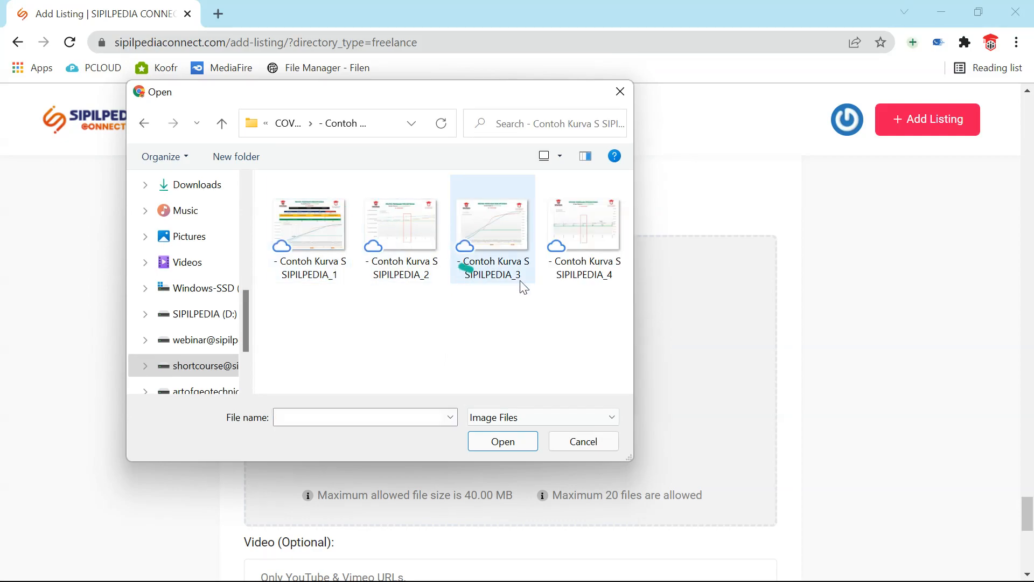
pyautogui.moveTo(598, 314); pyautogui.dragTo(334, 222)
pyautogui.click(490, 447)
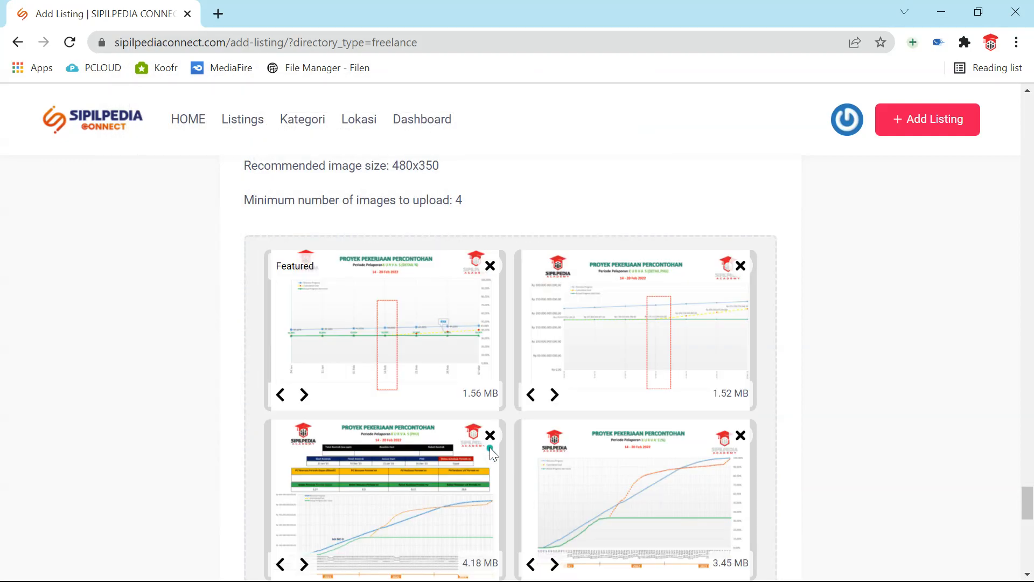
pyautogui.scroll(-6, 489, 447)
pyautogui.scroll(3, 499, 444)
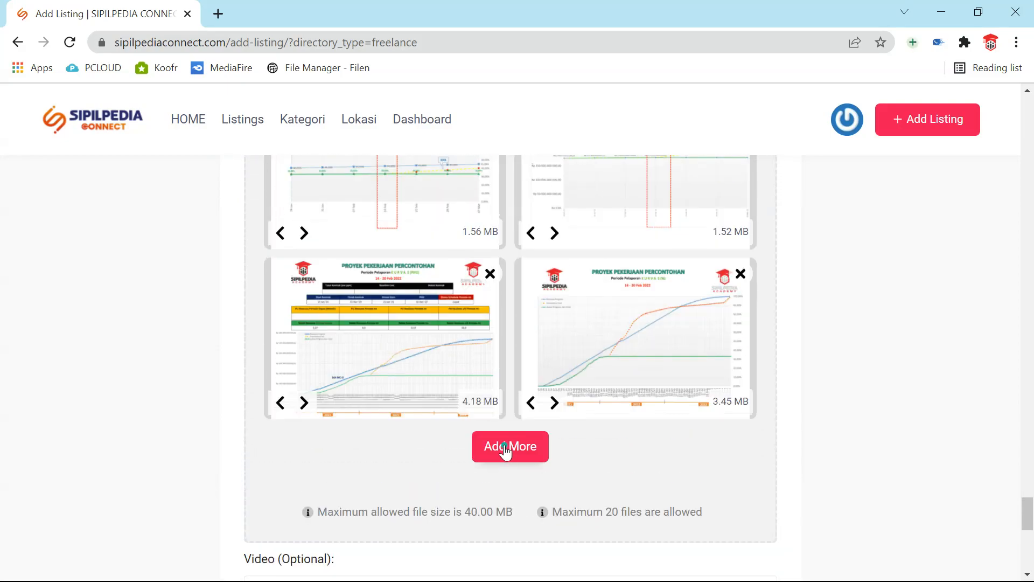
pyautogui.scroll(5, 505, 451)
pyautogui.scroll(-3, 504, 444)
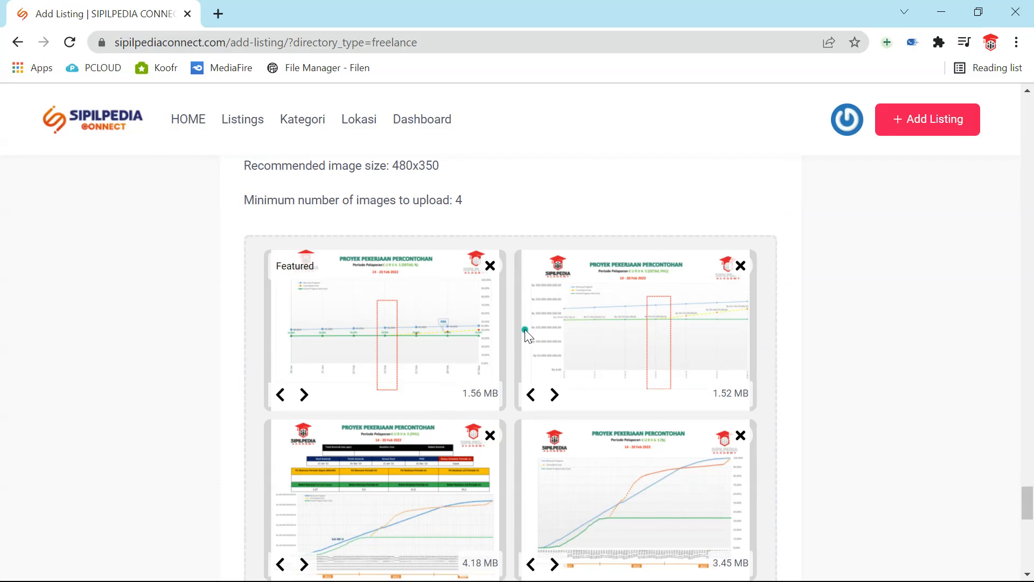
pyautogui.scroll(-3, 518, 324)
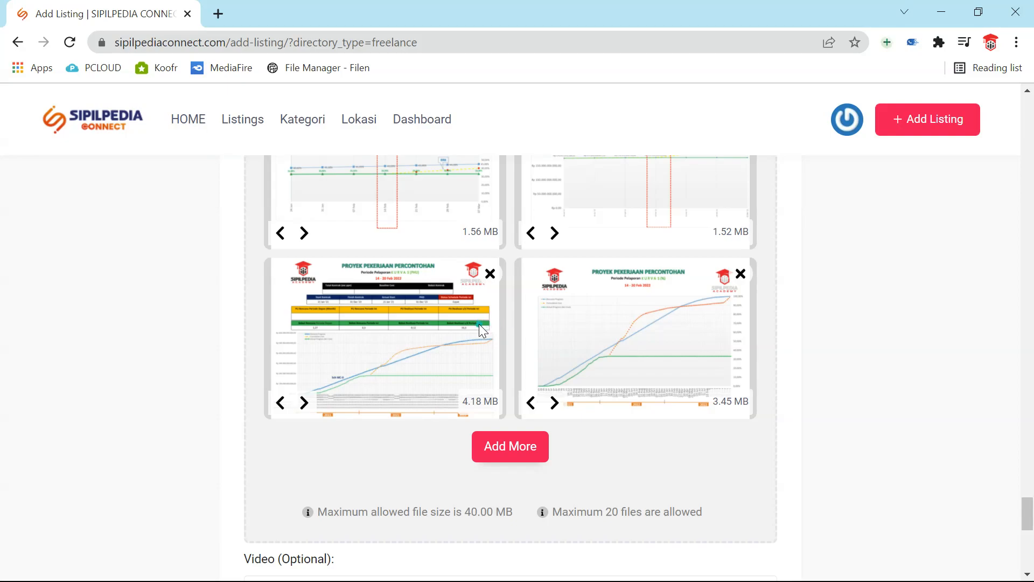
pyautogui.scroll(1, 479, 321)
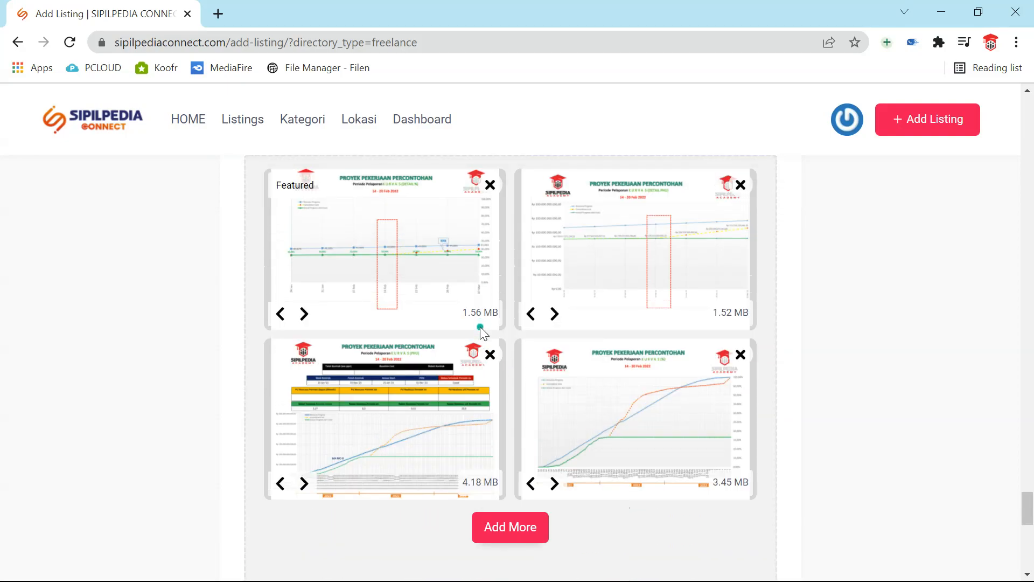
pyautogui.scroll(-2, 479, 326)
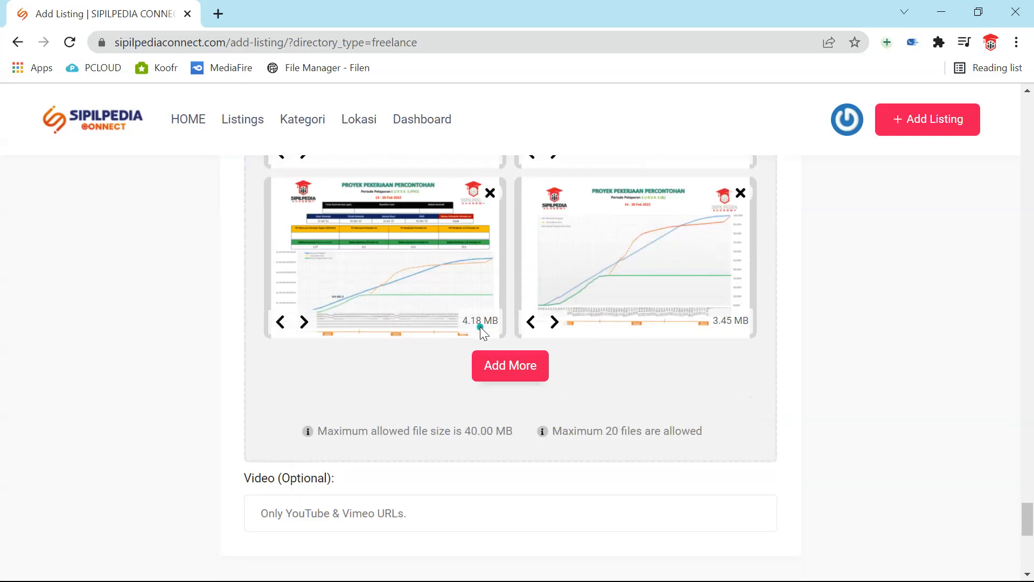
pyautogui.scroll(3, 732, 441)
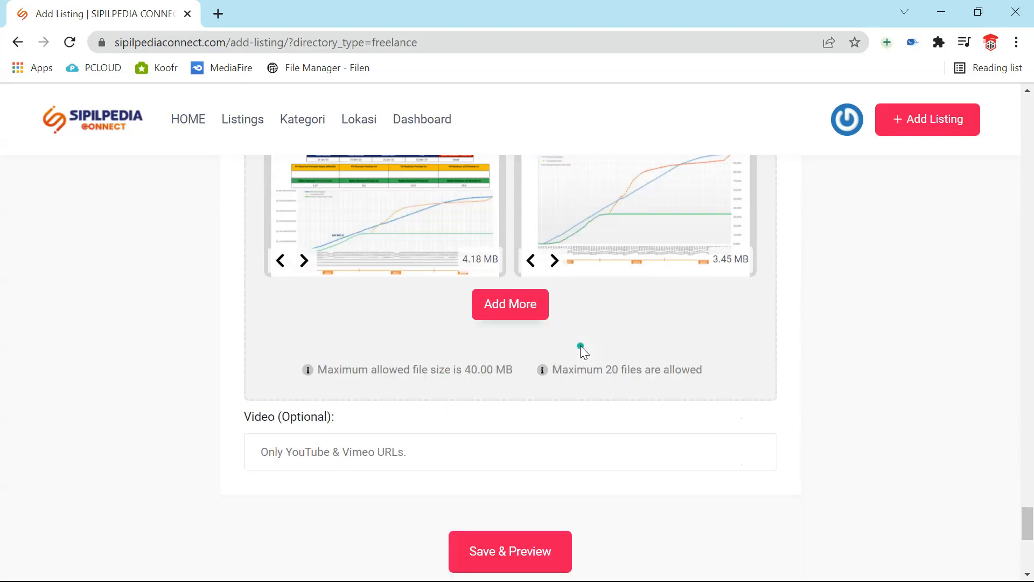
pyautogui.scroll(-4, 580, 345)
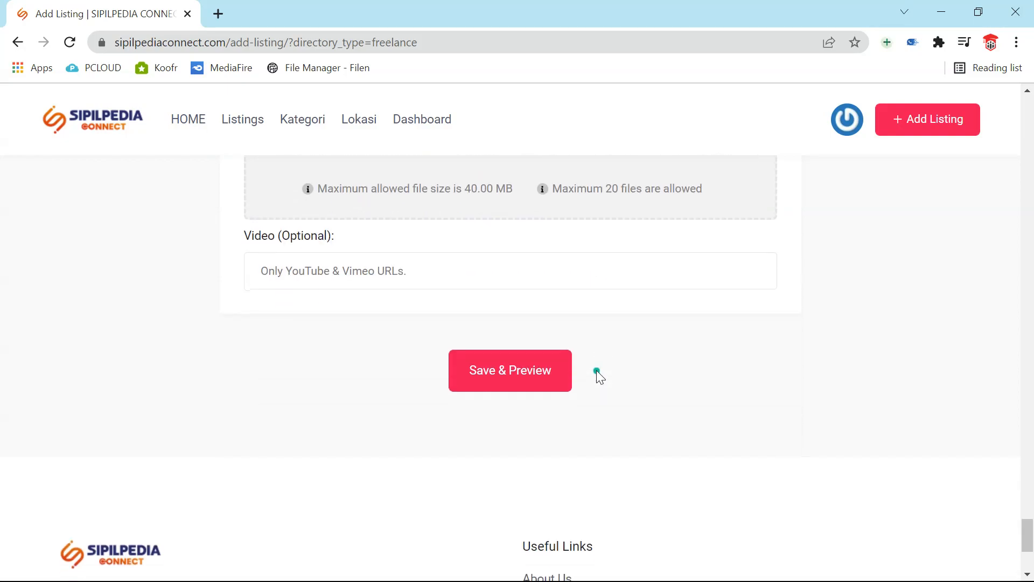
pyautogui.click(542, 283)
pyautogui.scroll(5, 341, 319)
pyautogui.scroll(-5, 344, 340)
pyautogui.scroll(-4, 344, 343)
pyautogui.scroll(6, 346, 347)
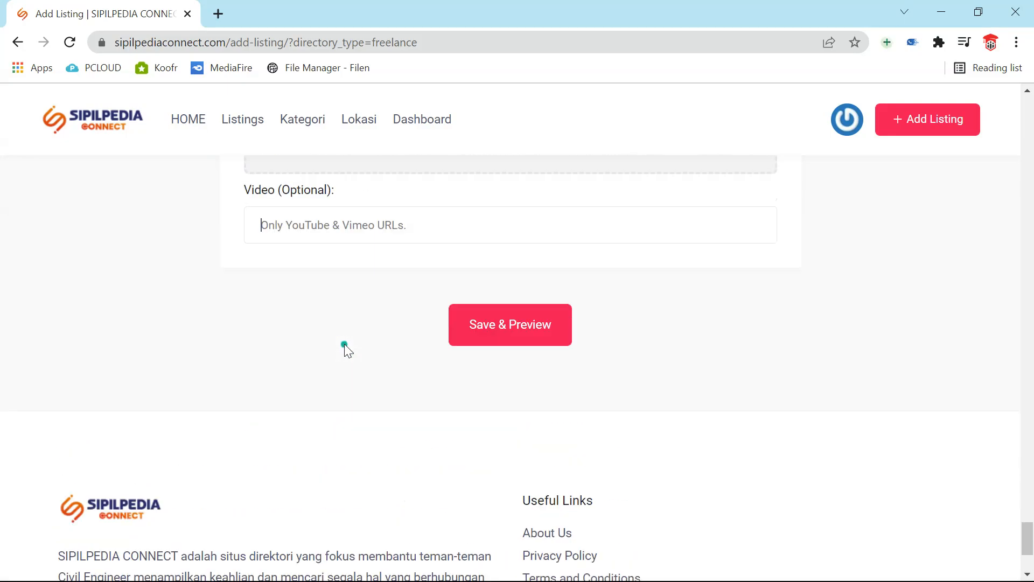
pyautogui.scroll(10, 590, 359)
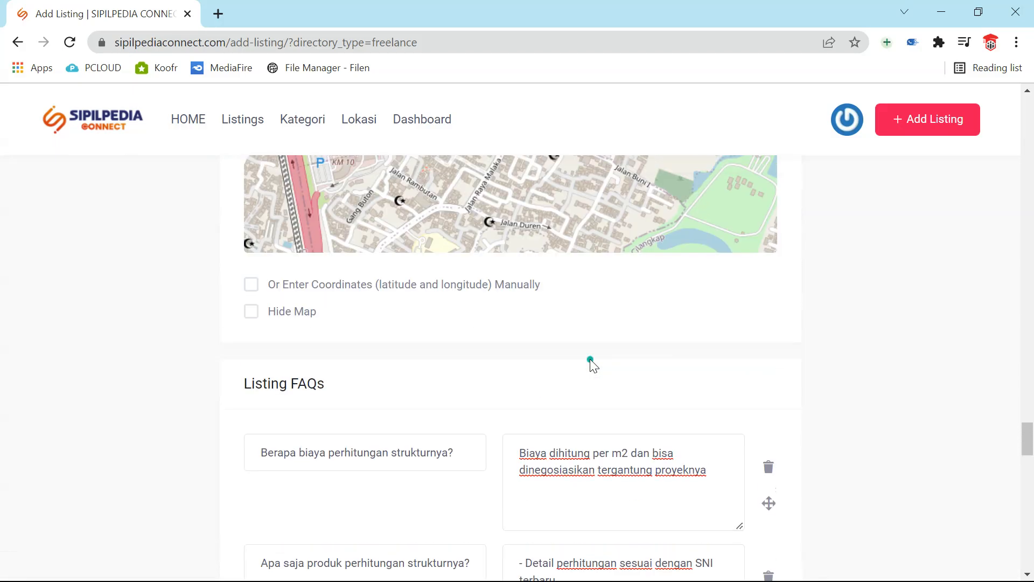
pyautogui.scroll(-15, 590, 360)
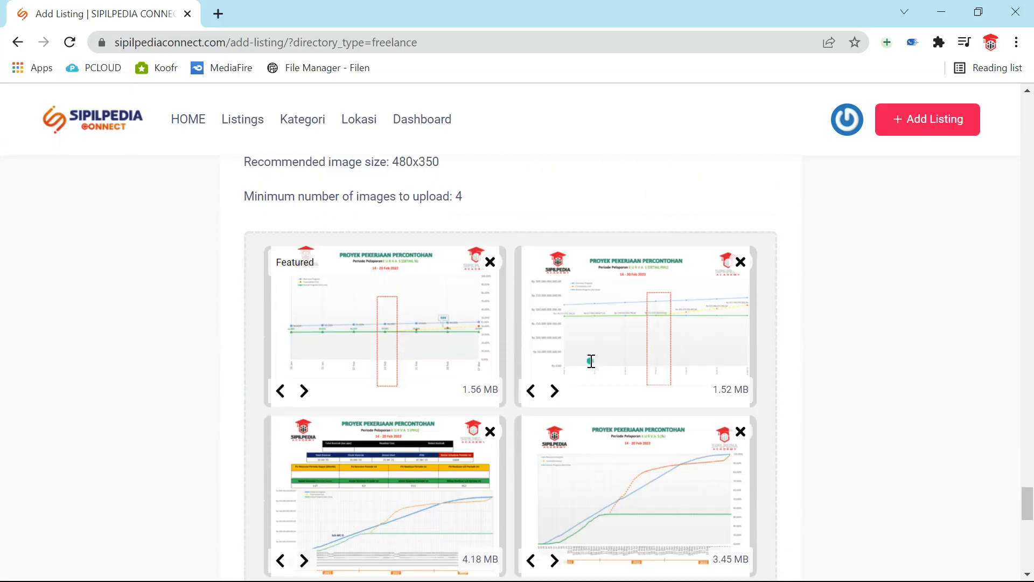
pyautogui.scroll(4, 512, 304)
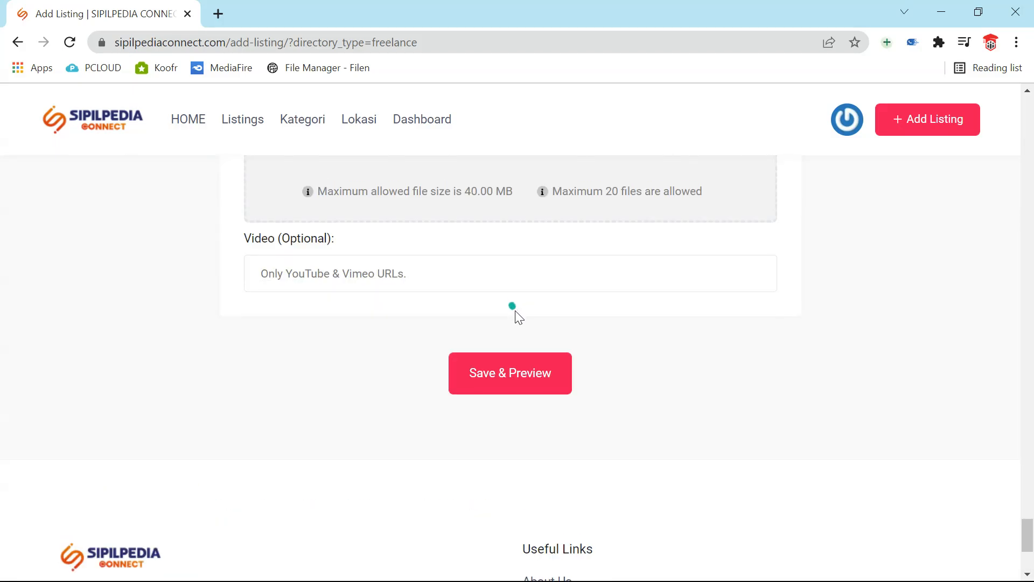
# - Attempt Save & Preview, then review the form for the flagged required fields
pyautogui.click(538, 375)
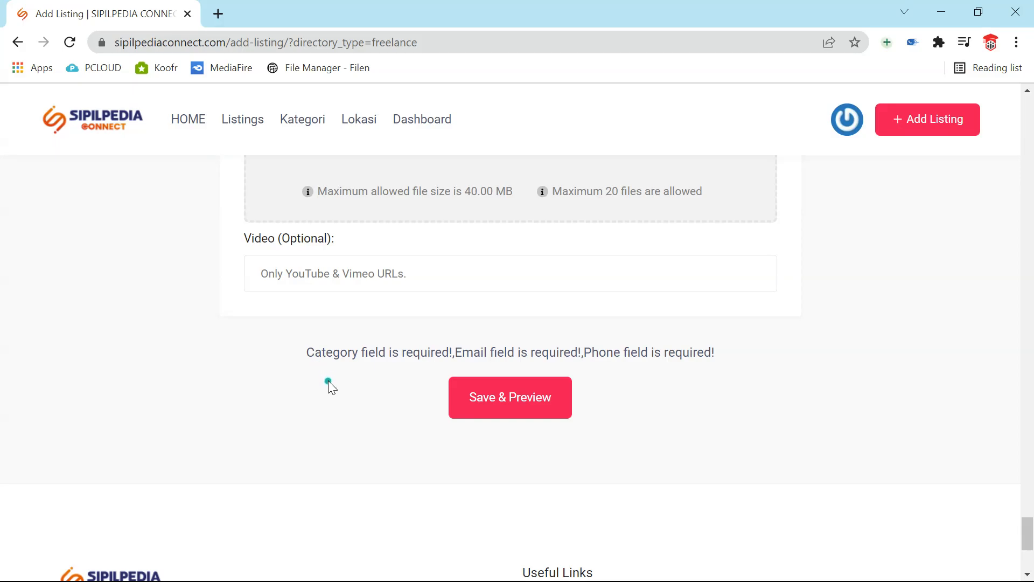
pyautogui.scroll(20, 328, 380)
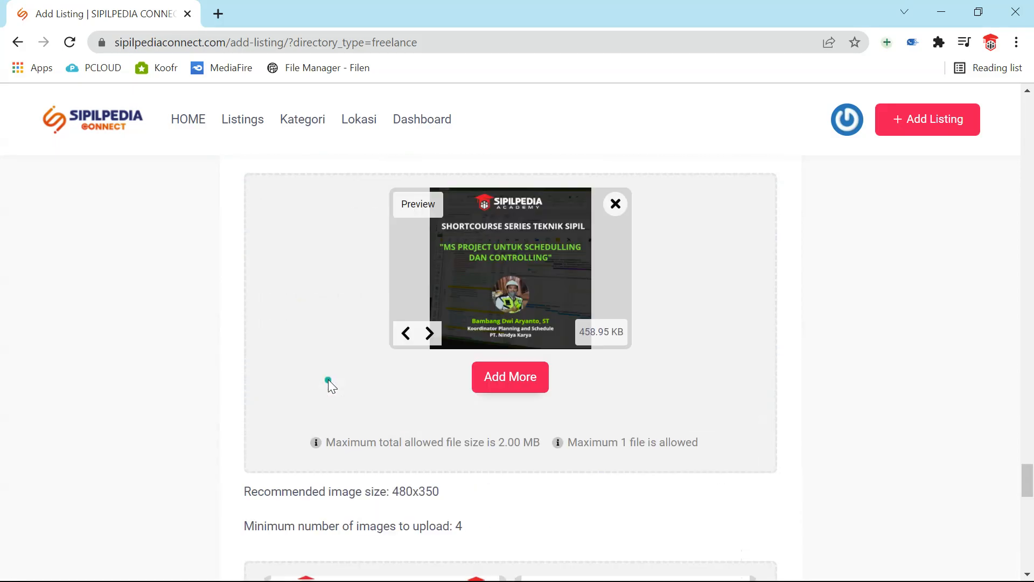
pyautogui.scroll(15, 327, 379)
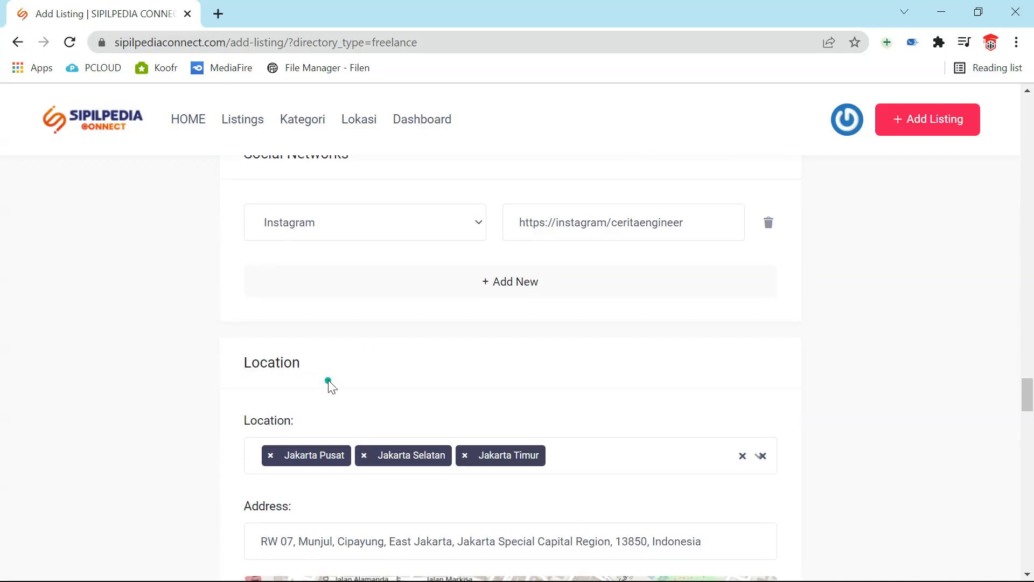
pyautogui.scroll(5, 328, 380)
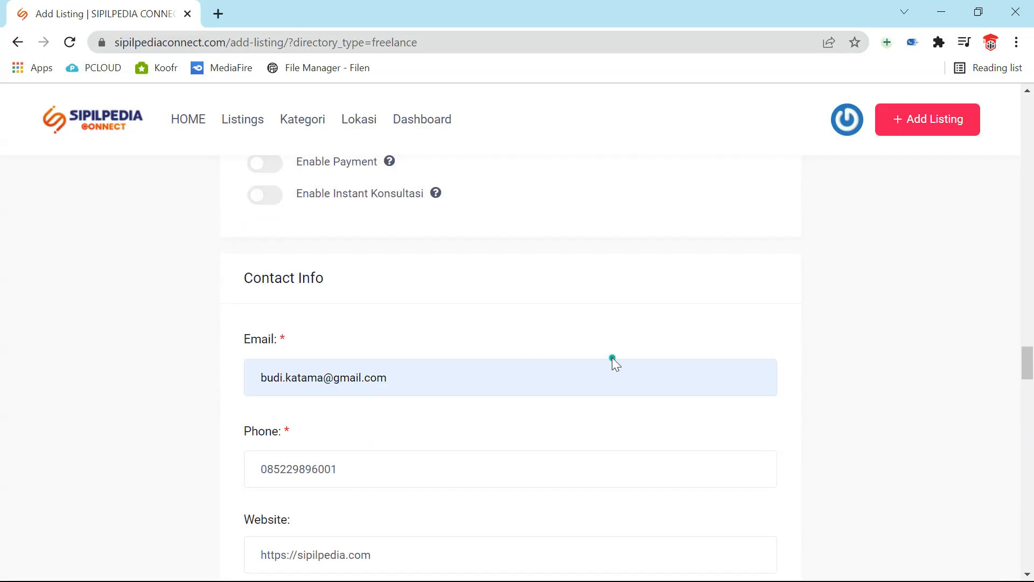
pyautogui.scroll(7, 614, 360)
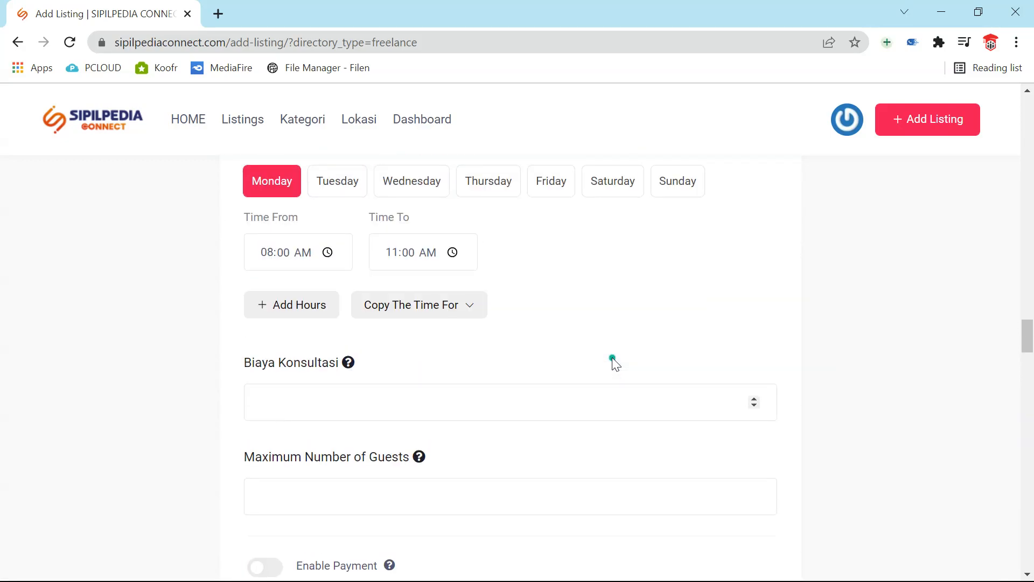
pyautogui.scroll(12, 613, 360)
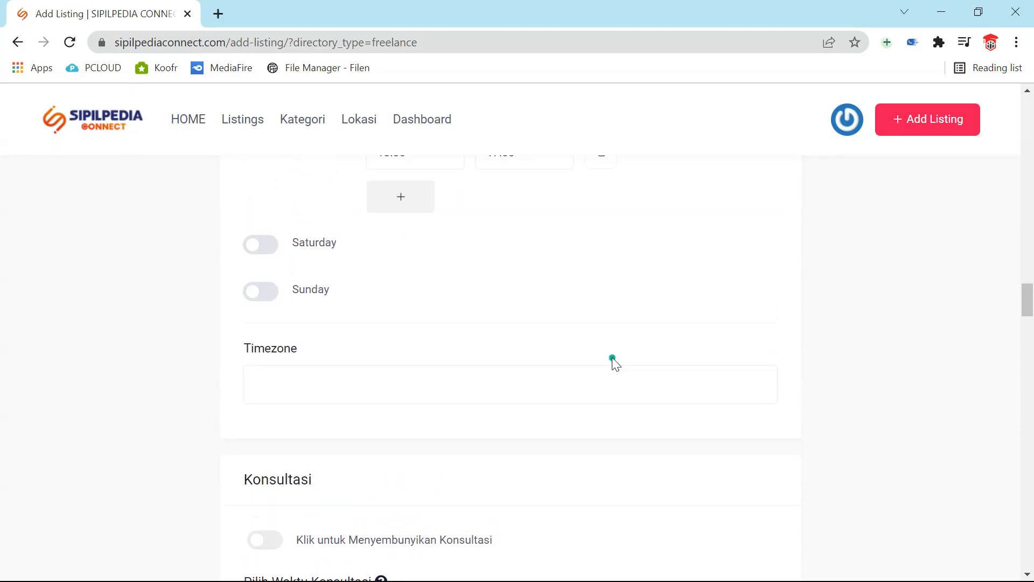
pyautogui.scroll(10, 612, 360)
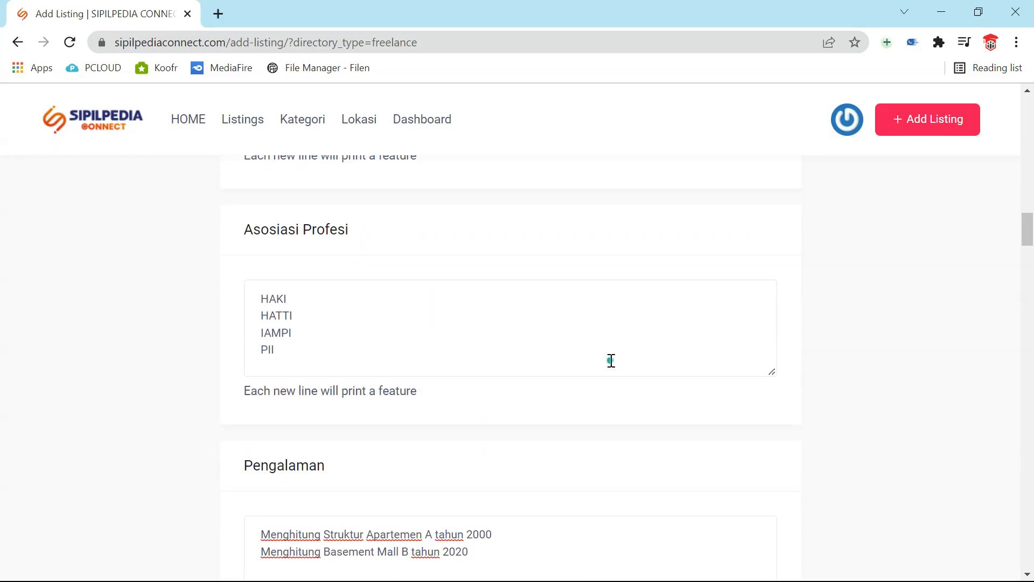
pyautogui.scroll(12, 611, 360)
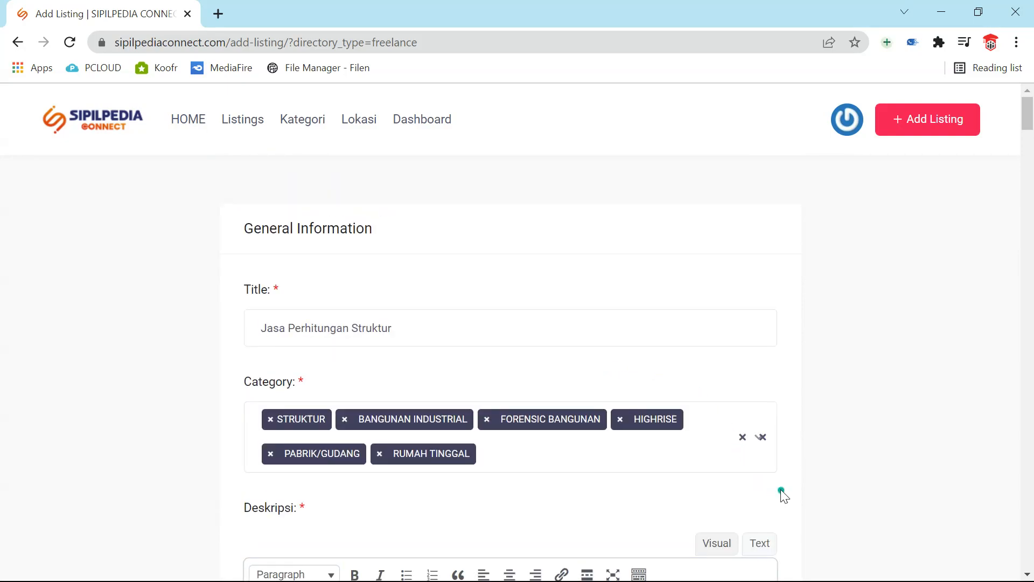
# - Retry Save & Preview; it is rejected again for missing Category, Email and Phone
pyautogui.scroll(-12, 781, 492)
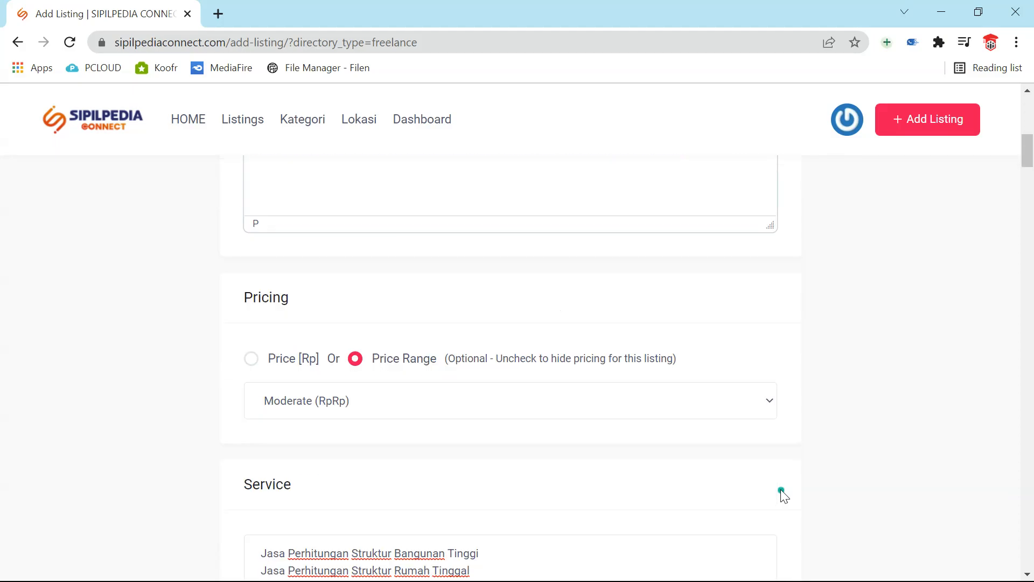
pyautogui.scroll(-15, 781, 493)
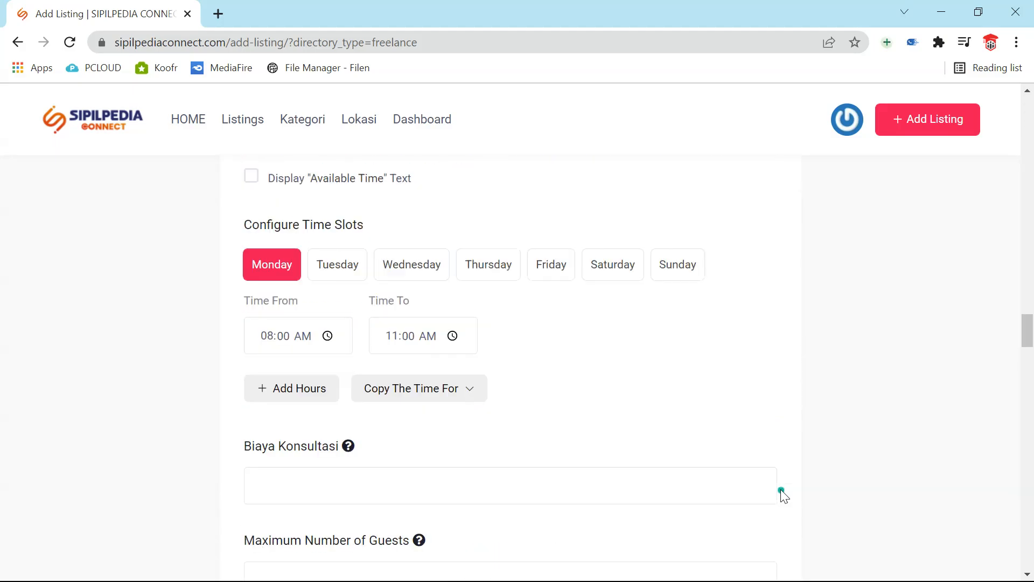
pyautogui.scroll(-15, 780, 489)
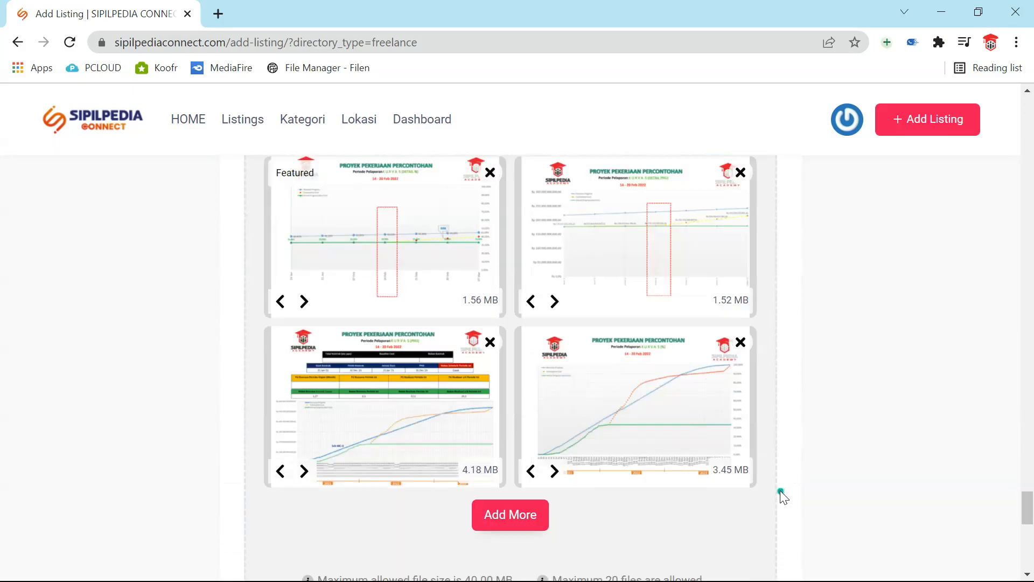
pyautogui.scroll(5, 780, 490)
pyautogui.scroll(3, 779, 490)
pyautogui.scroll(-3, 541, 516)
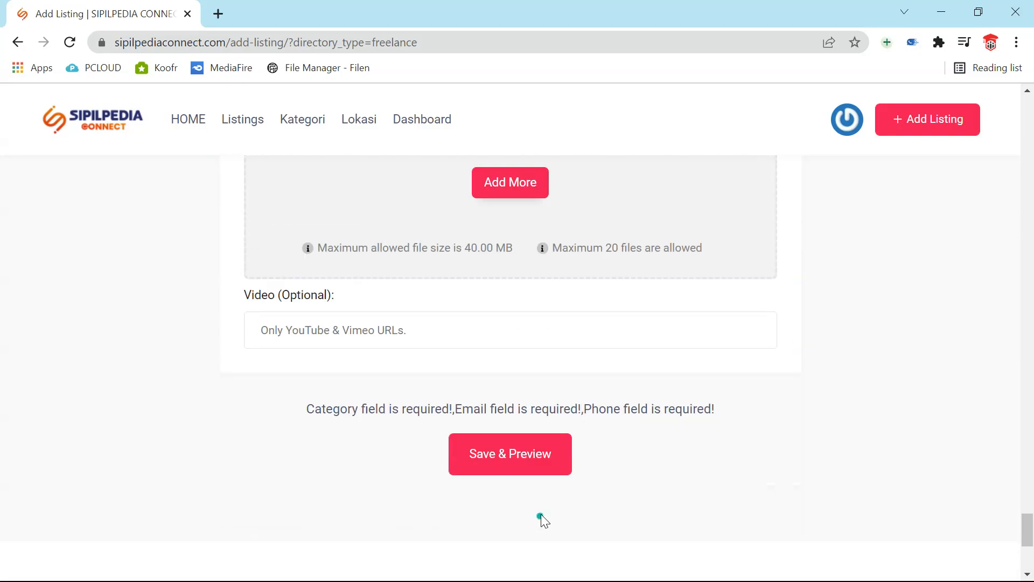
pyautogui.click(518, 463)
pyautogui.scroll(20, 517, 457)
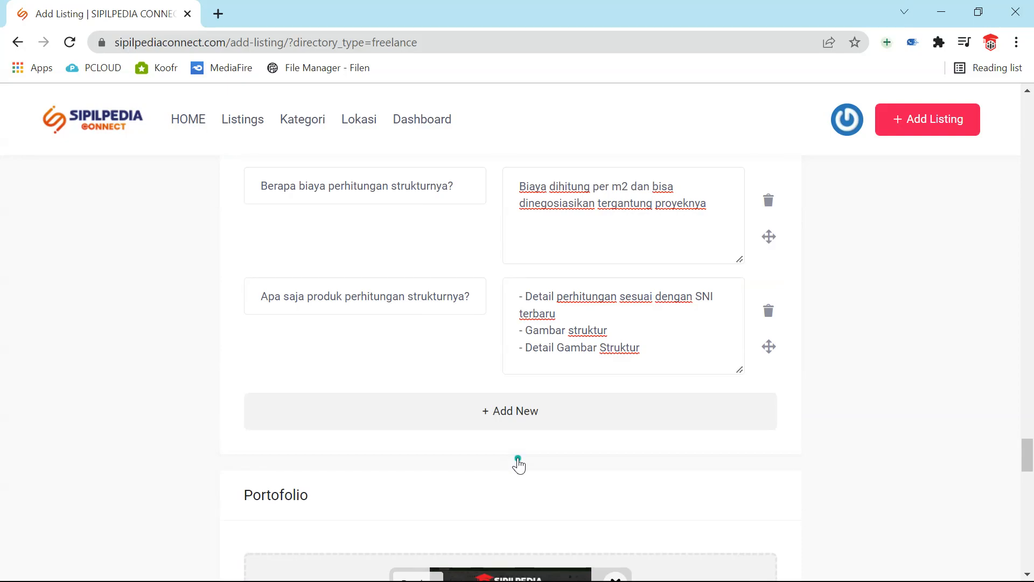
# - Replace the contact email with a different saved address from the autofill suggestions
pyautogui.scroll(8, 518, 458)
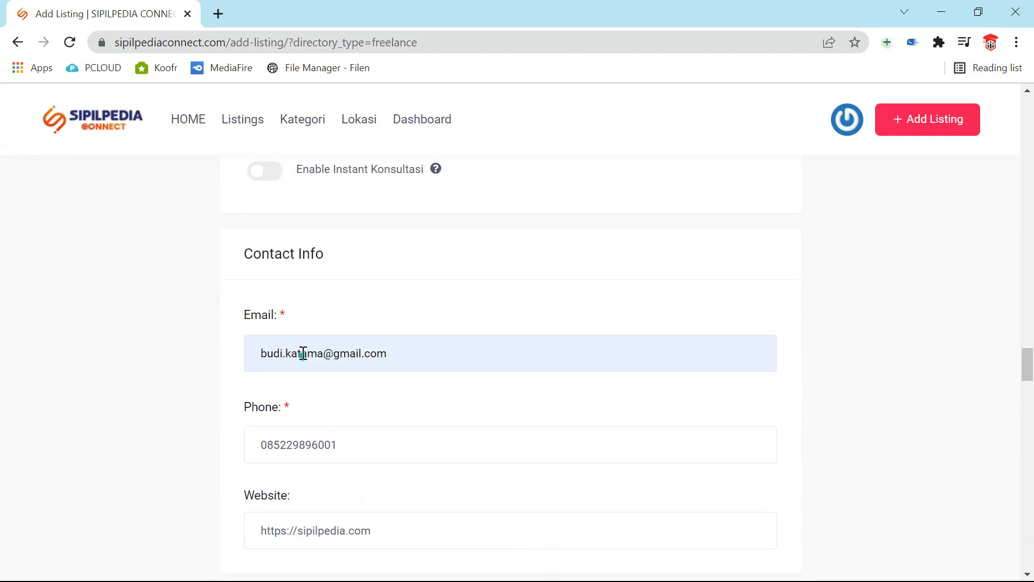
pyautogui.moveTo(417, 355); pyautogui.dragTo(148, 298)
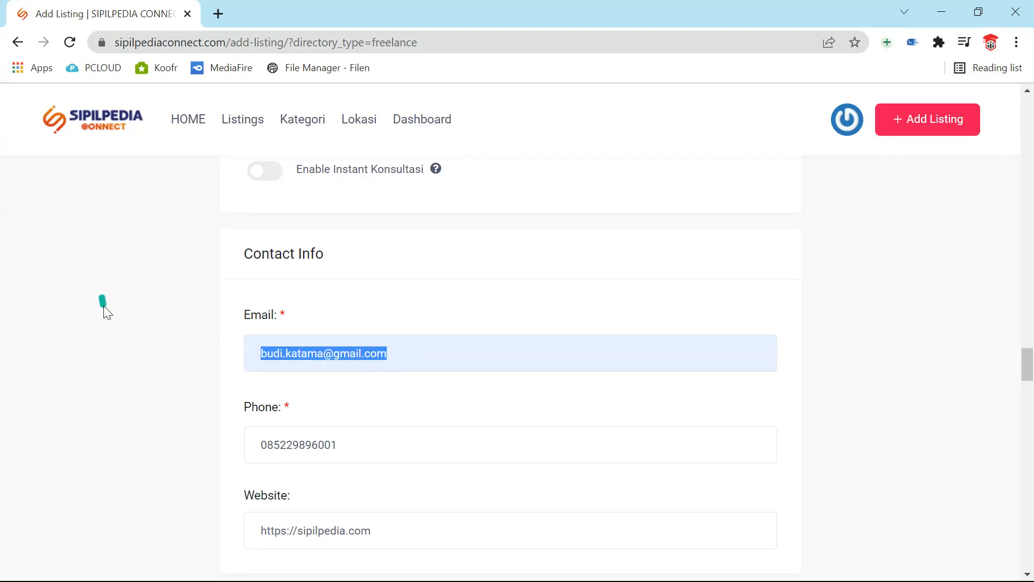
pyautogui.write('s')
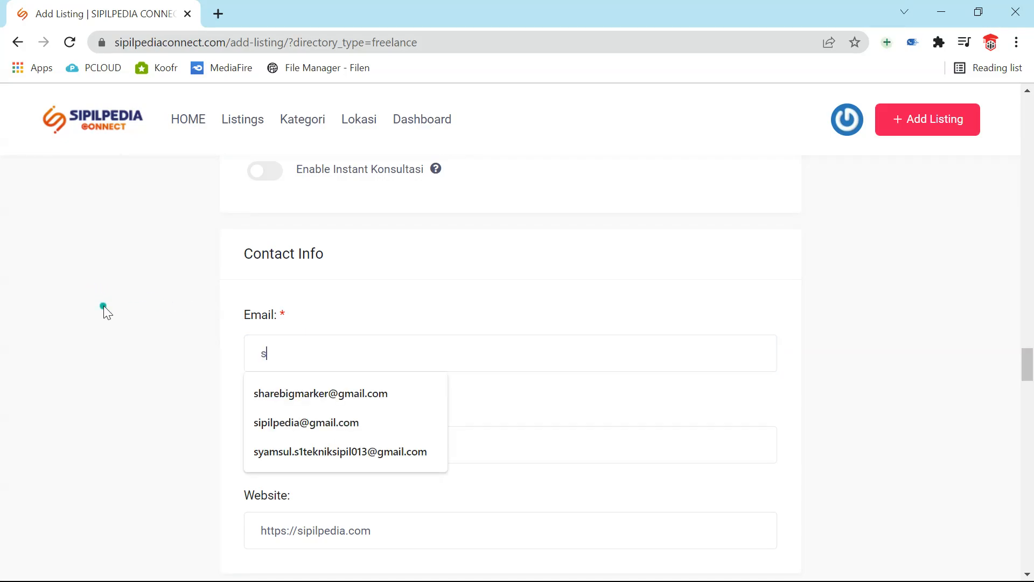
pyautogui.press('BackSpace')
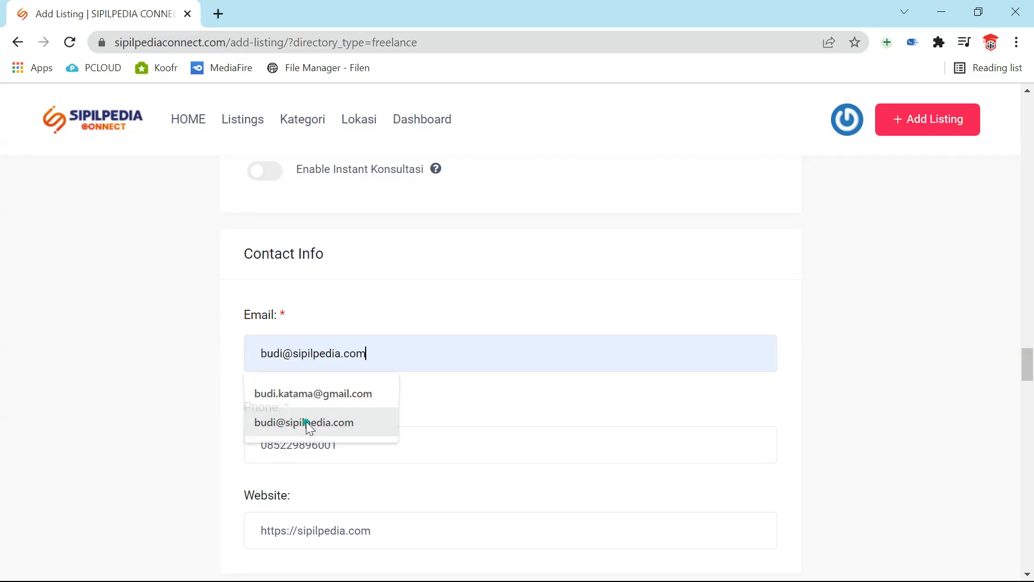
pyautogui.click(307, 422)
pyautogui.click(332, 445)
# - Remove the RUMAH TINGGAL, PABRIK/GUDANG and FORENSIC BANGUNAN category tags
pyautogui.scroll(15, 325, 434)
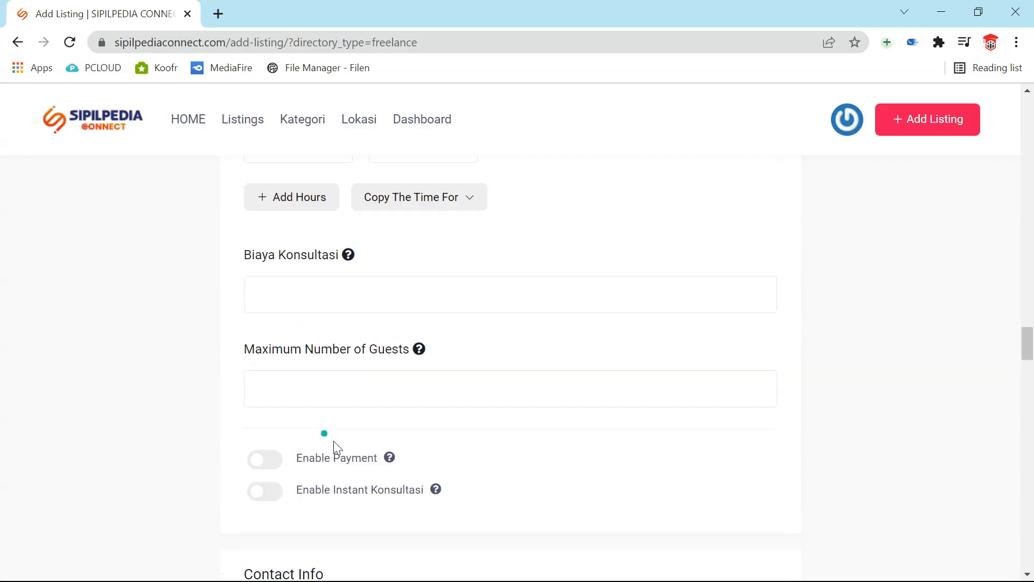
pyautogui.scroll(15, 370, 432)
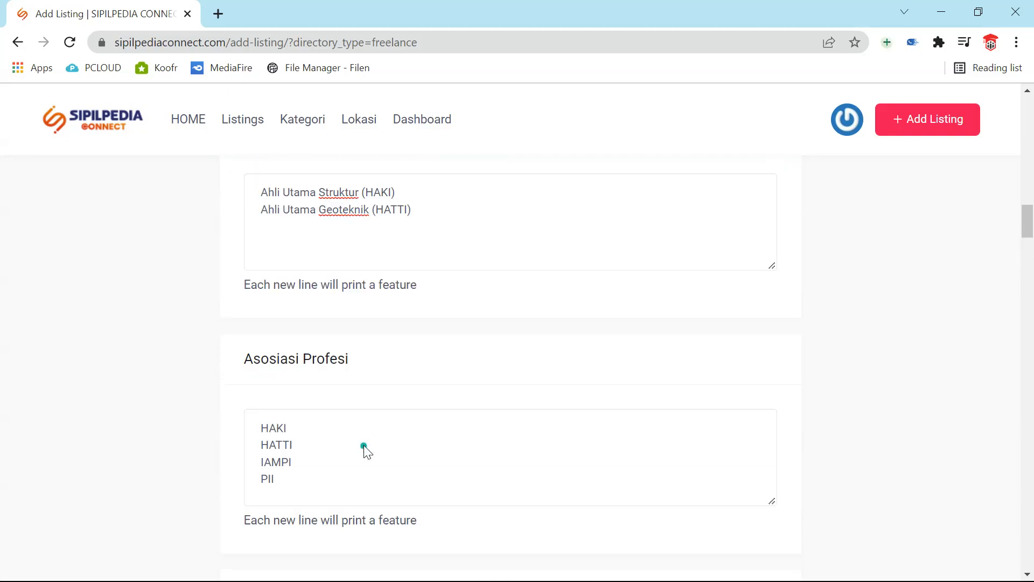
pyautogui.scroll(5, 372, 465)
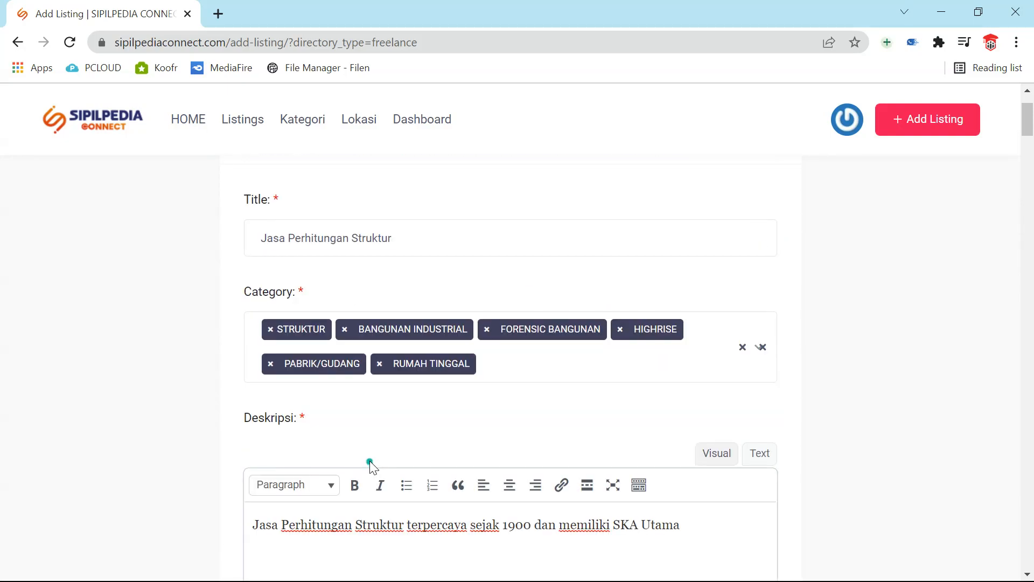
pyautogui.click(380, 366)
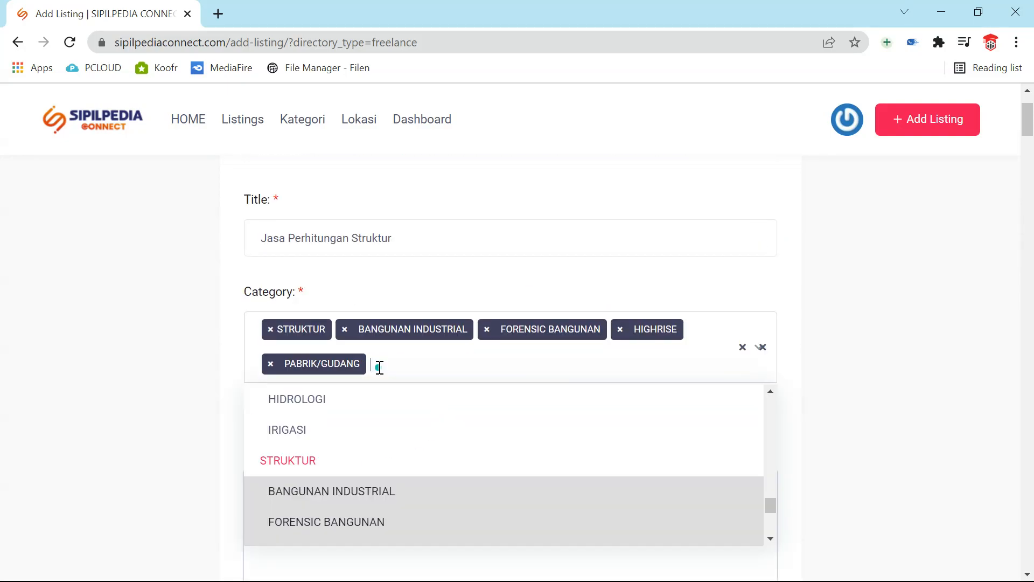
pyautogui.click(269, 365)
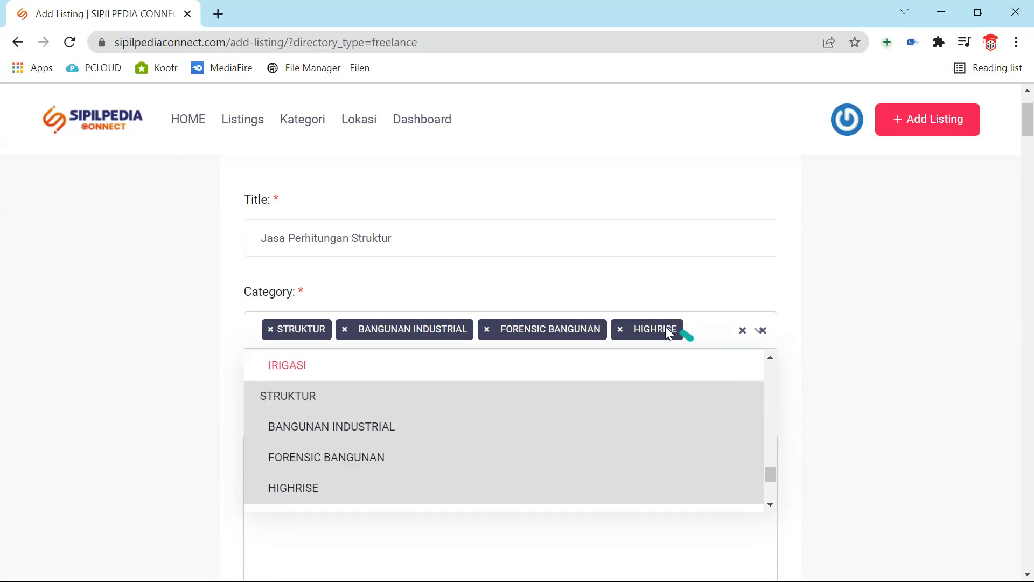
pyautogui.click(486, 329)
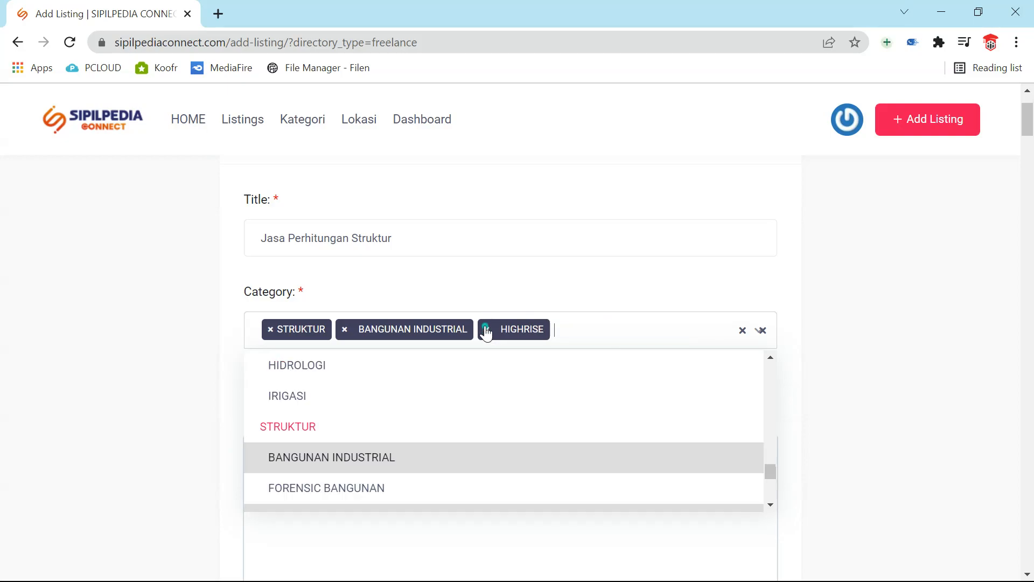
pyautogui.click(849, 366)
pyautogui.scroll(2, 852, 358)
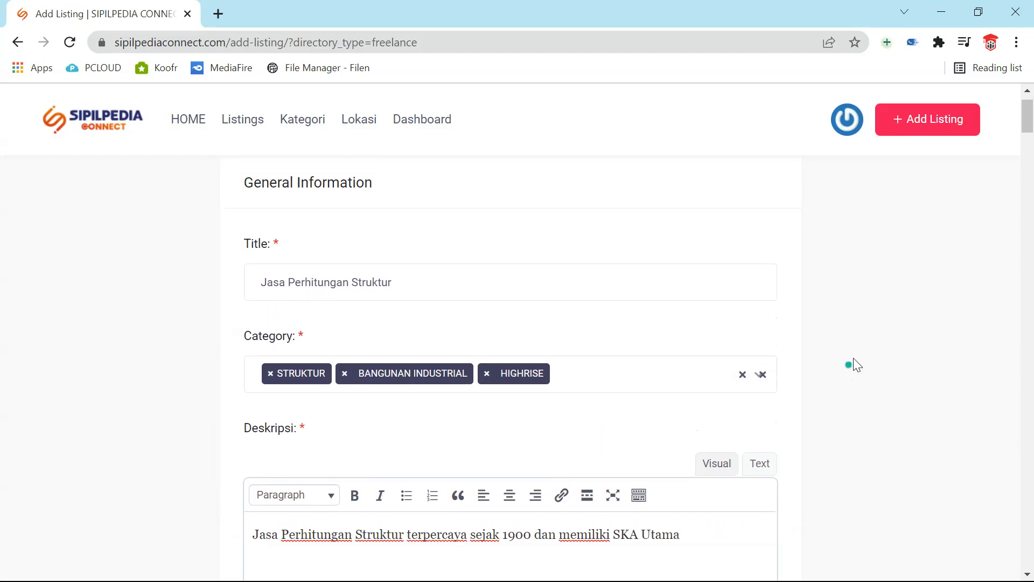
# - Run Save & Preview again from the bottom of the form; category, email and phone are still flagged required
pyautogui.scroll(-15, 860, 357)
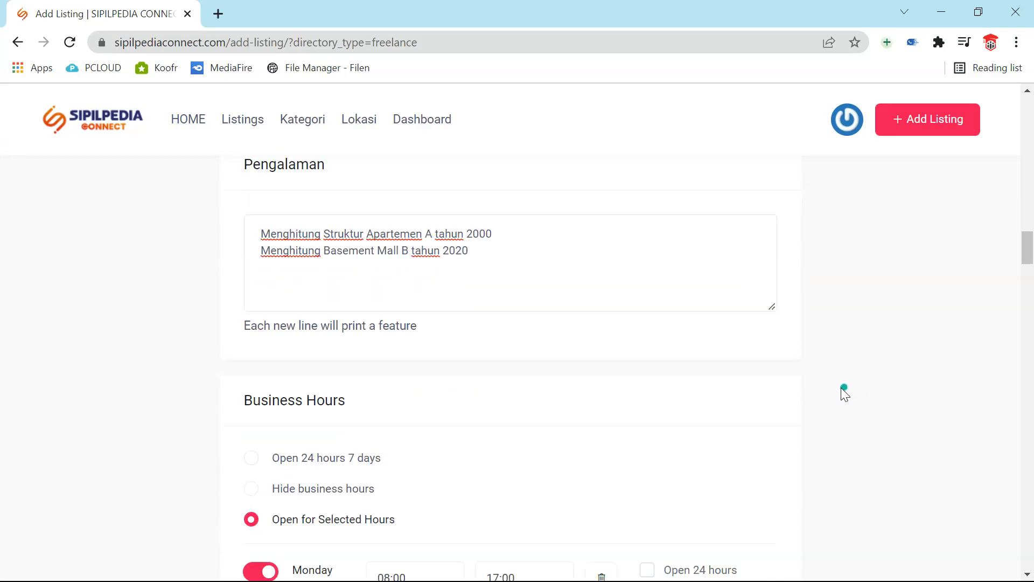
pyautogui.scroll(-20, 461, 339)
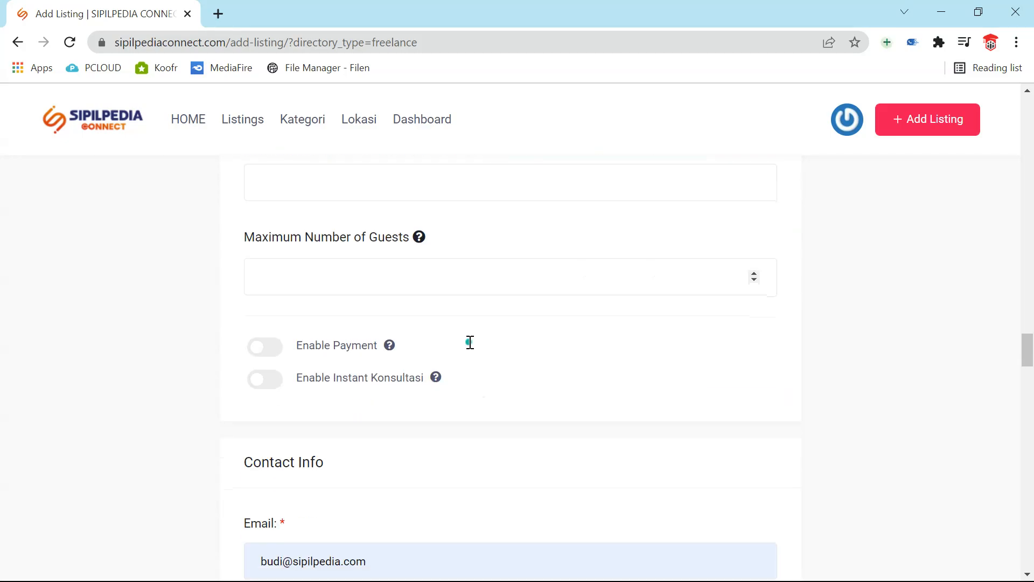
pyautogui.scroll(-6, 469, 345)
pyautogui.scroll(1, 463, 340)
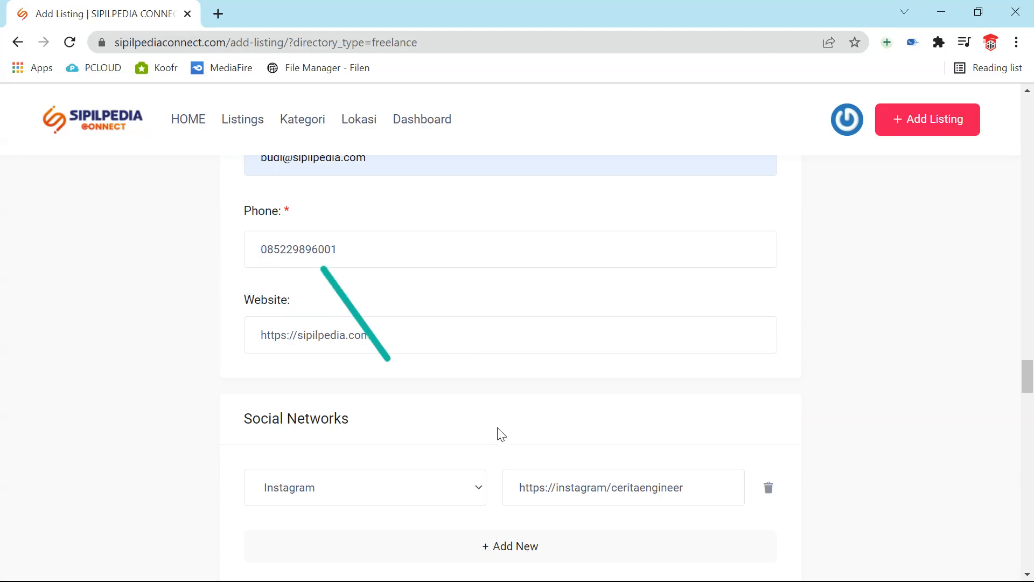
pyautogui.scroll(-20, 508, 439)
pyautogui.scroll(-15, 509, 436)
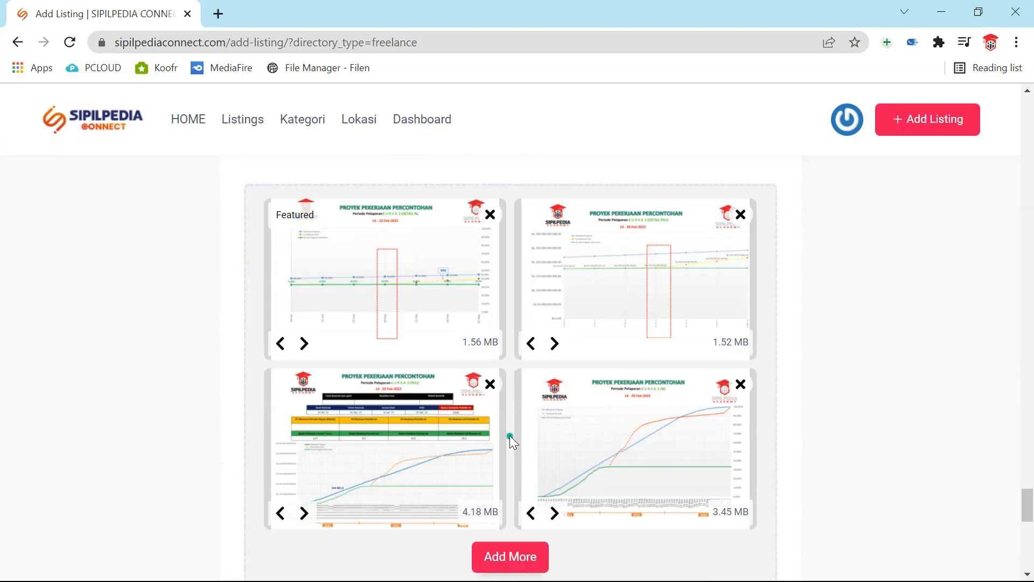
pyautogui.scroll(5, 507, 434)
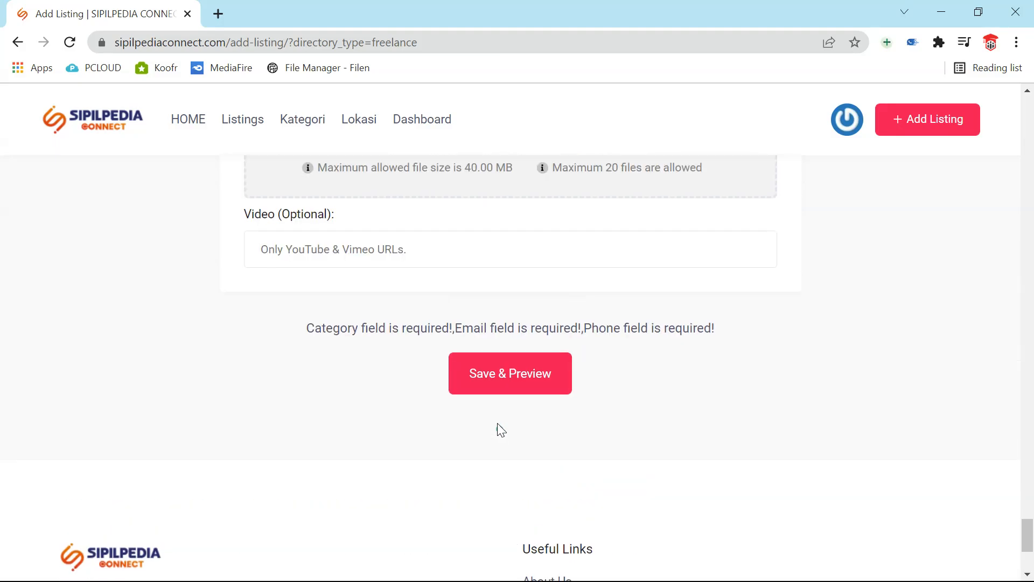
pyautogui.click(498, 377)
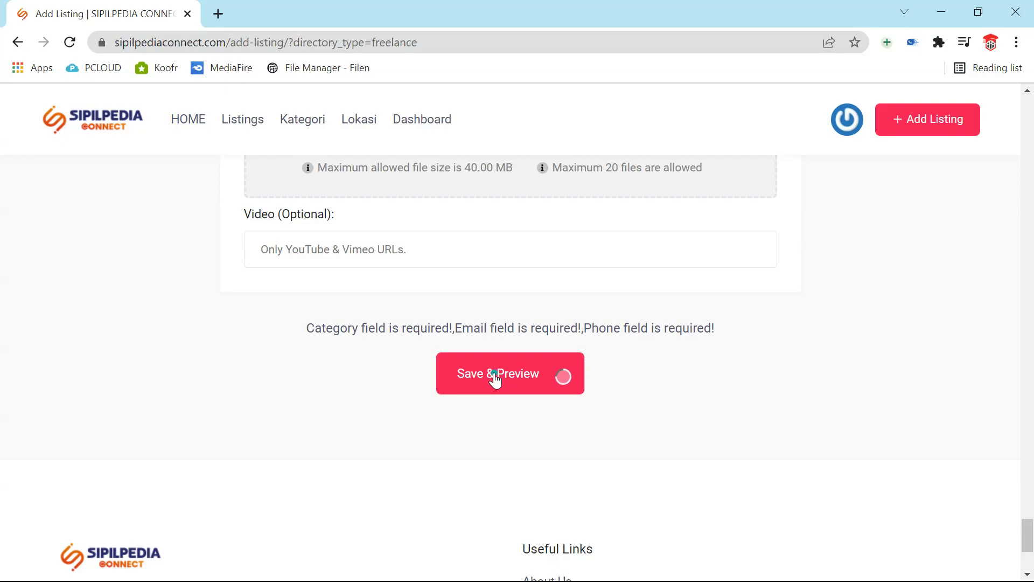
pyautogui.scroll(5, 493, 373)
# - Remove the Jakarta Selatan location tag, keeping Jakarta Pusat and Jakarta Timur
pyautogui.scroll(-4, 490, 370)
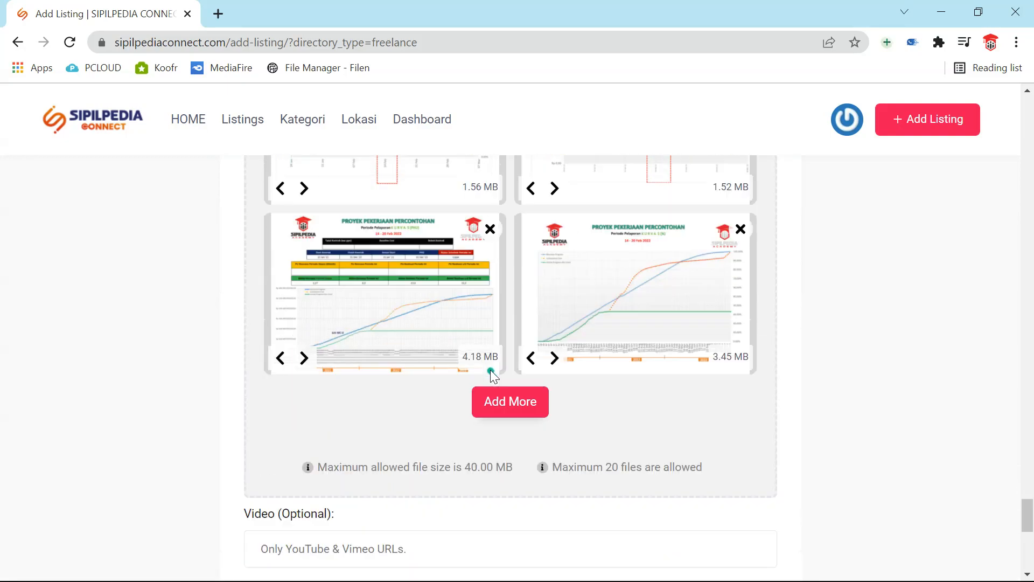
pyautogui.scroll(-1, 491, 366)
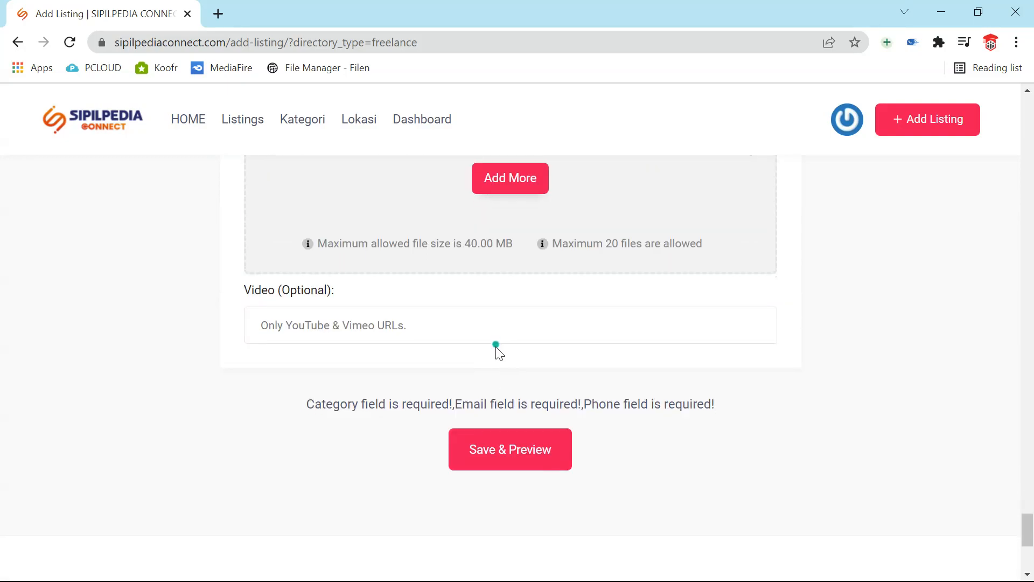
pyautogui.scroll(4, 494, 362)
pyautogui.scroll(7, 496, 366)
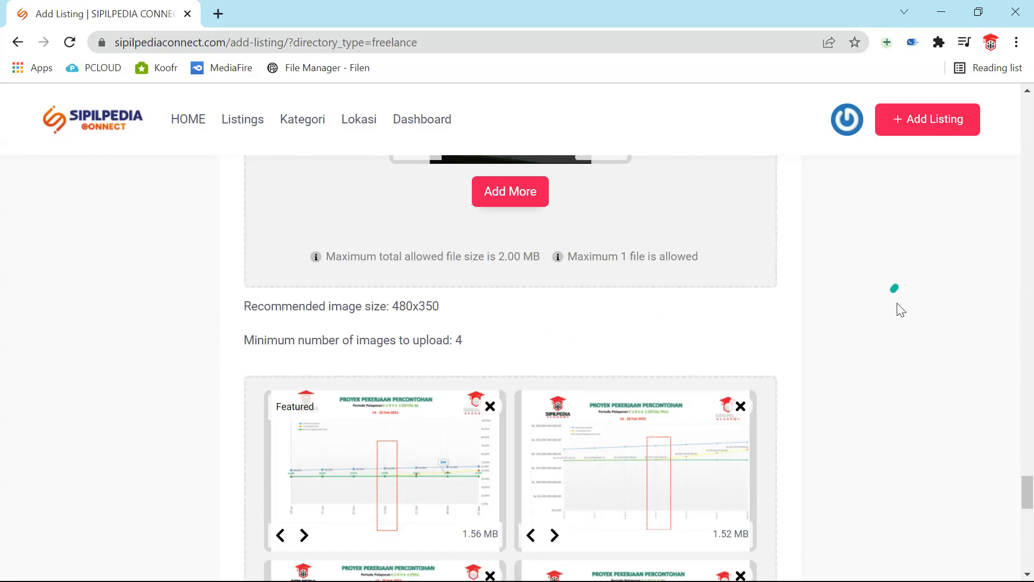
pyautogui.scroll(-9, 792, 498)
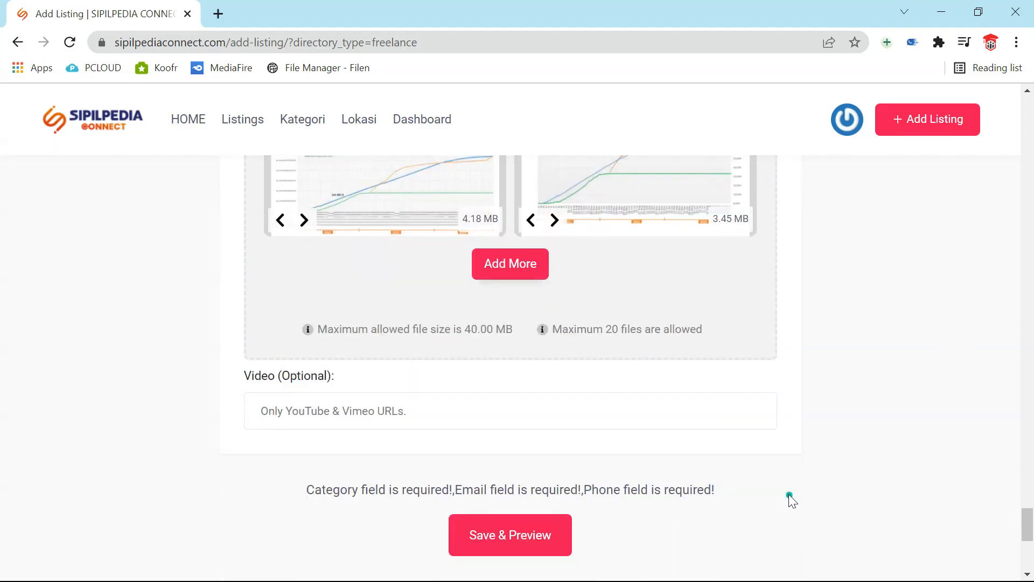
pyautogui.scroll(10, 788, 493)
pyautogui.scroll(15, 788, 494)
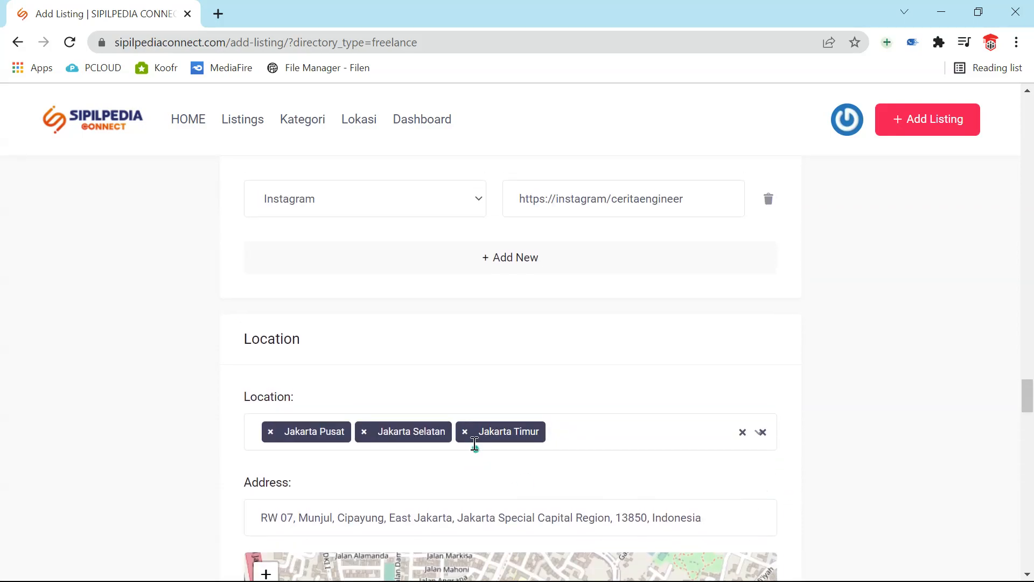
pyautogui.click(364, 432)
pyautogui.click(851, 361)
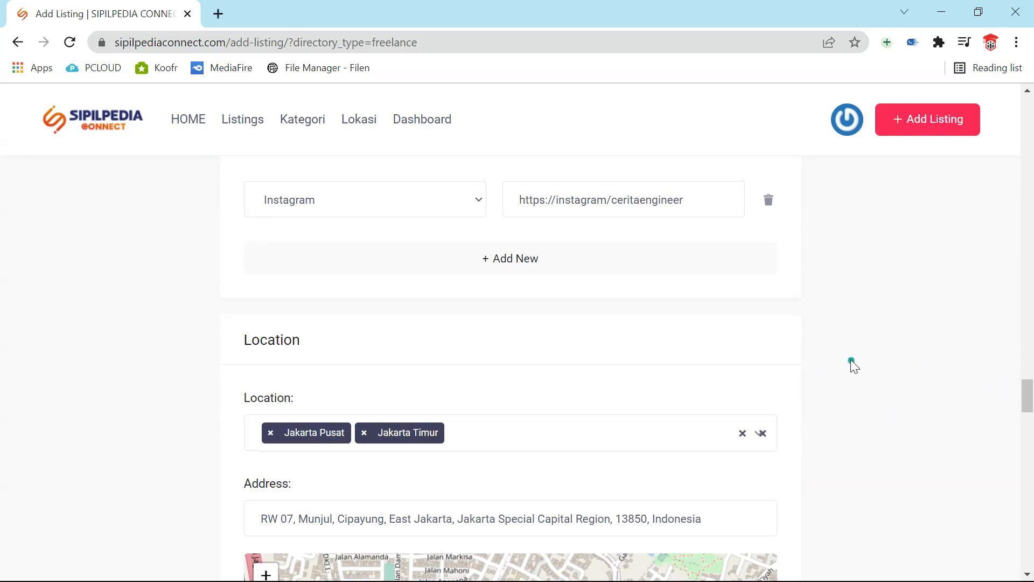
pyautogui.scroll(5, 851, 359)
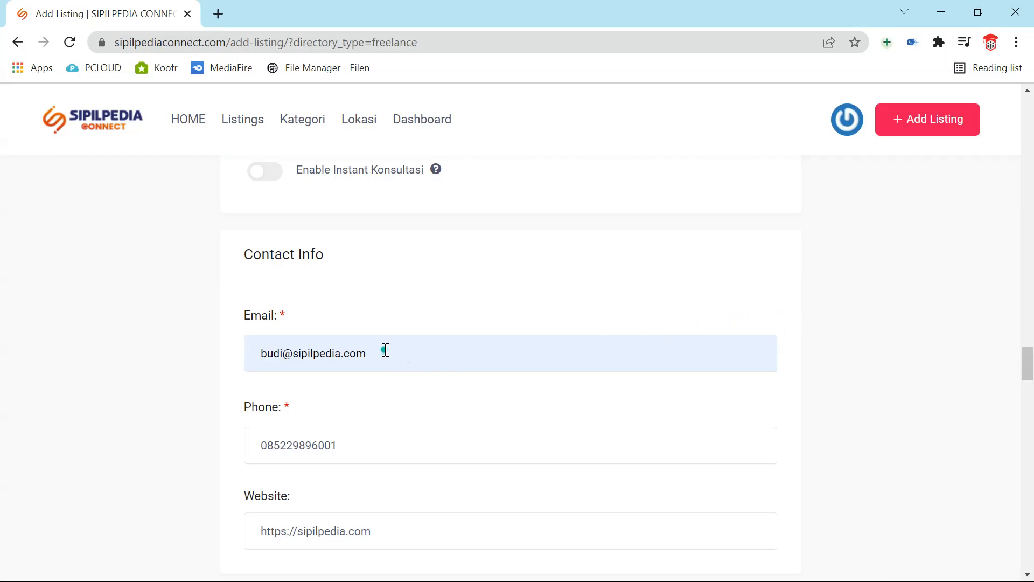
# - Reload the Add Listing page, which empties the email, phone, website fields and Listing FAQs
pyautogui.moveTo(385, 350); pyautogui.dragTo(253, 335)
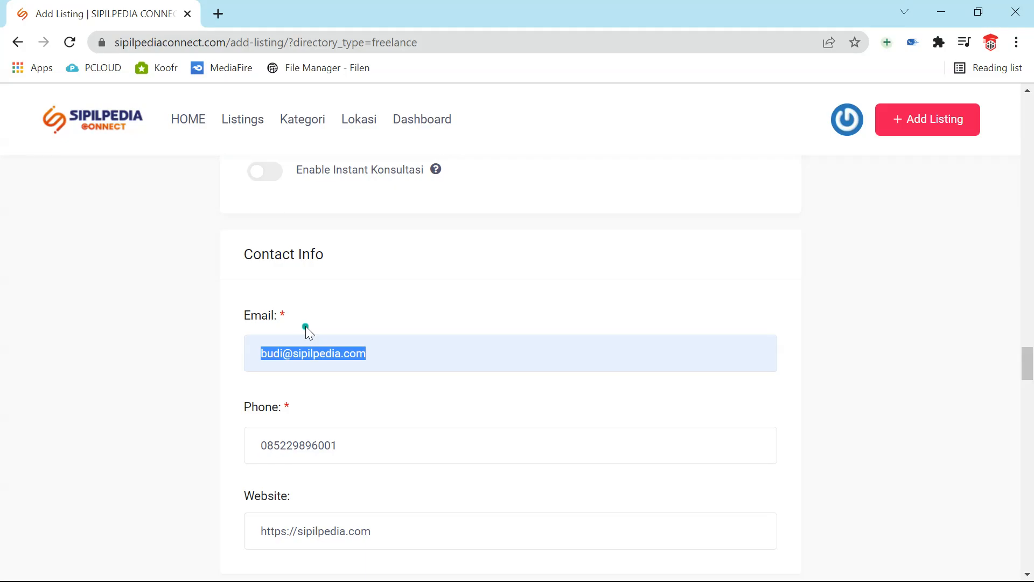
pyautogui.scroll(7, 311, 323)
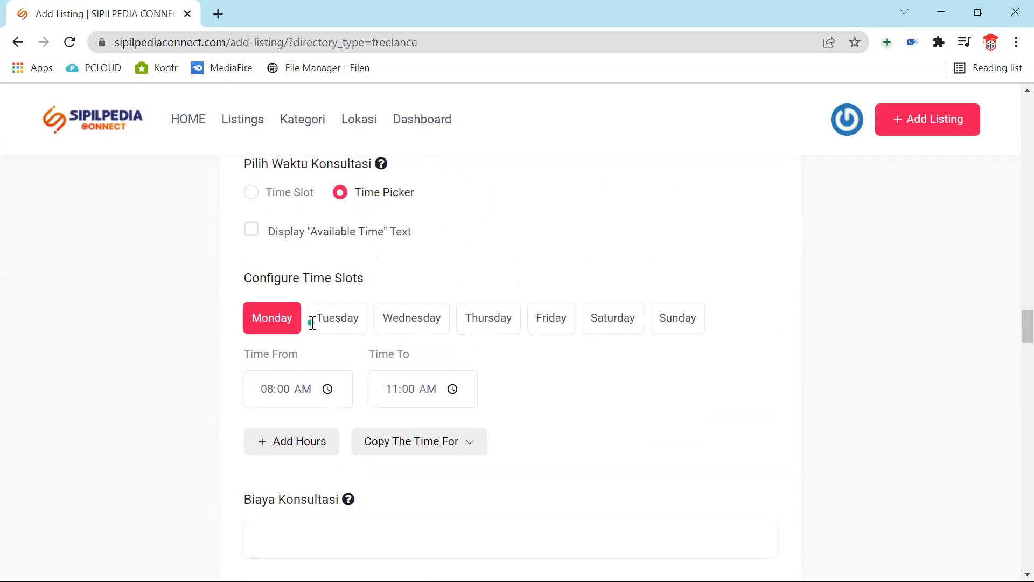
pyautogui.scroll(-7, 312, 323)
pyautogui.scroll(-20, 312, 322)
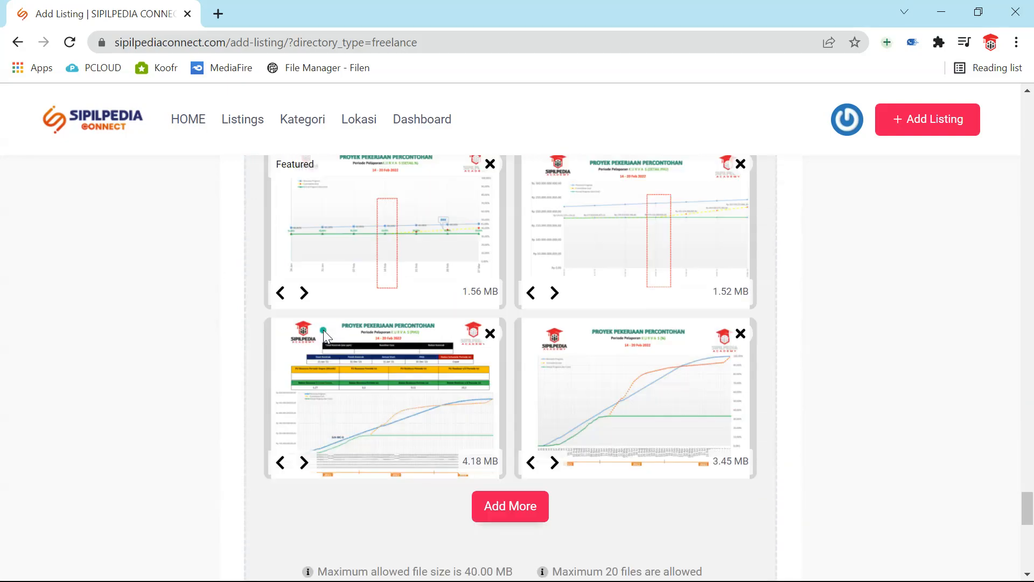
pyautogui.scroll(-7, 325, 330)
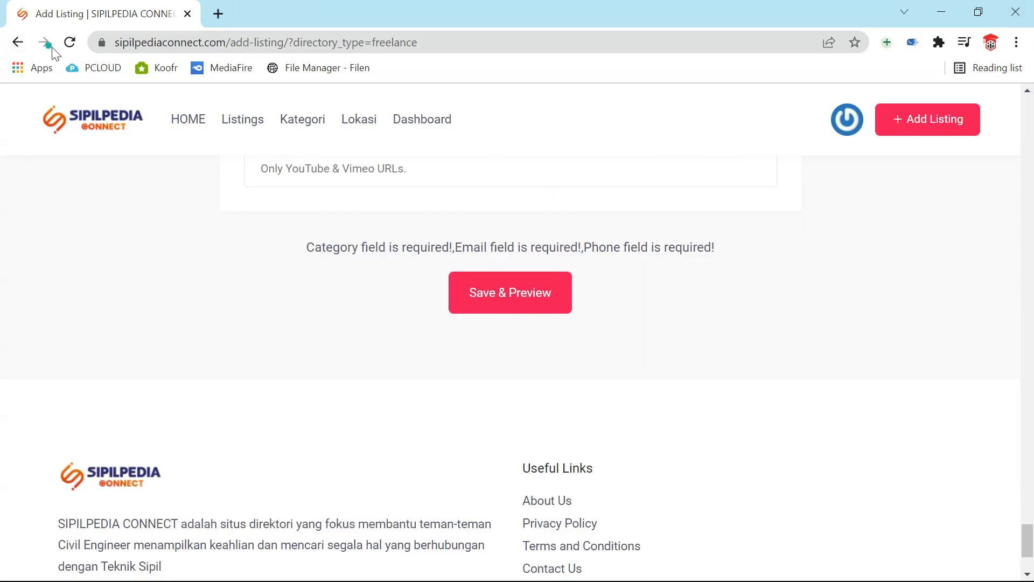
pyautogui.click(69, 44)
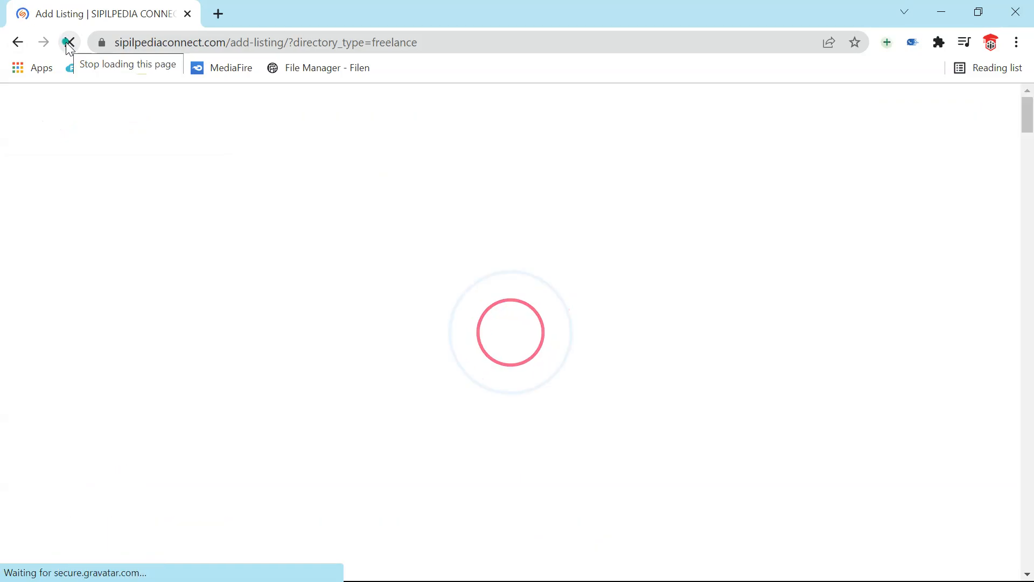
pyautogui.scroll(20, 271, 279)
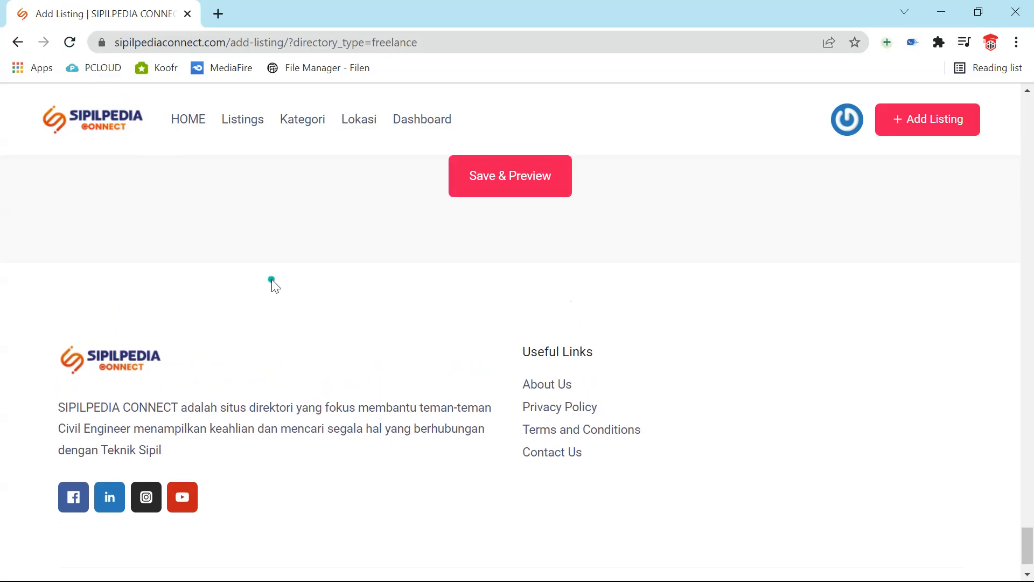
pyautogui.scroll(10, 271, 279)
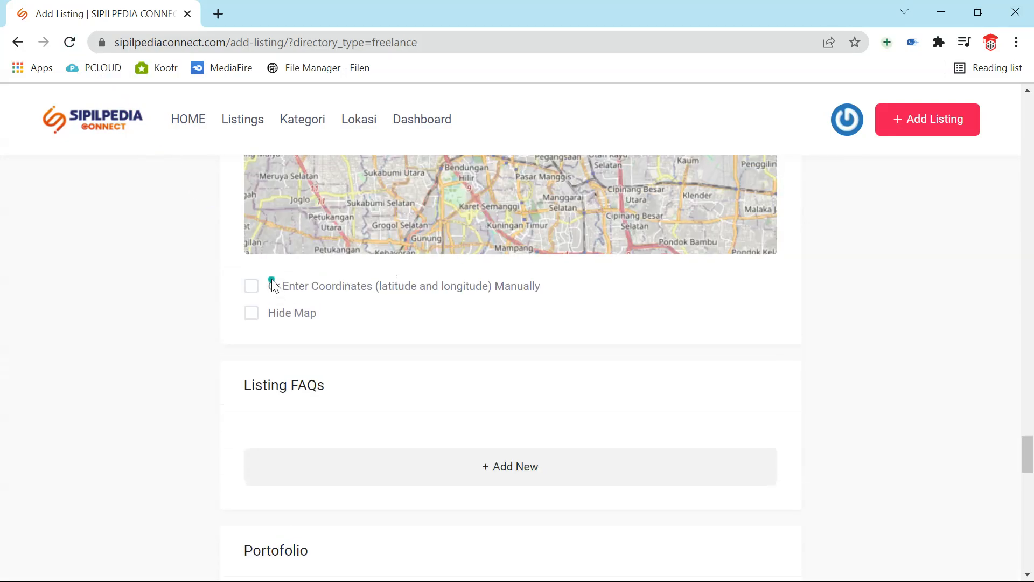